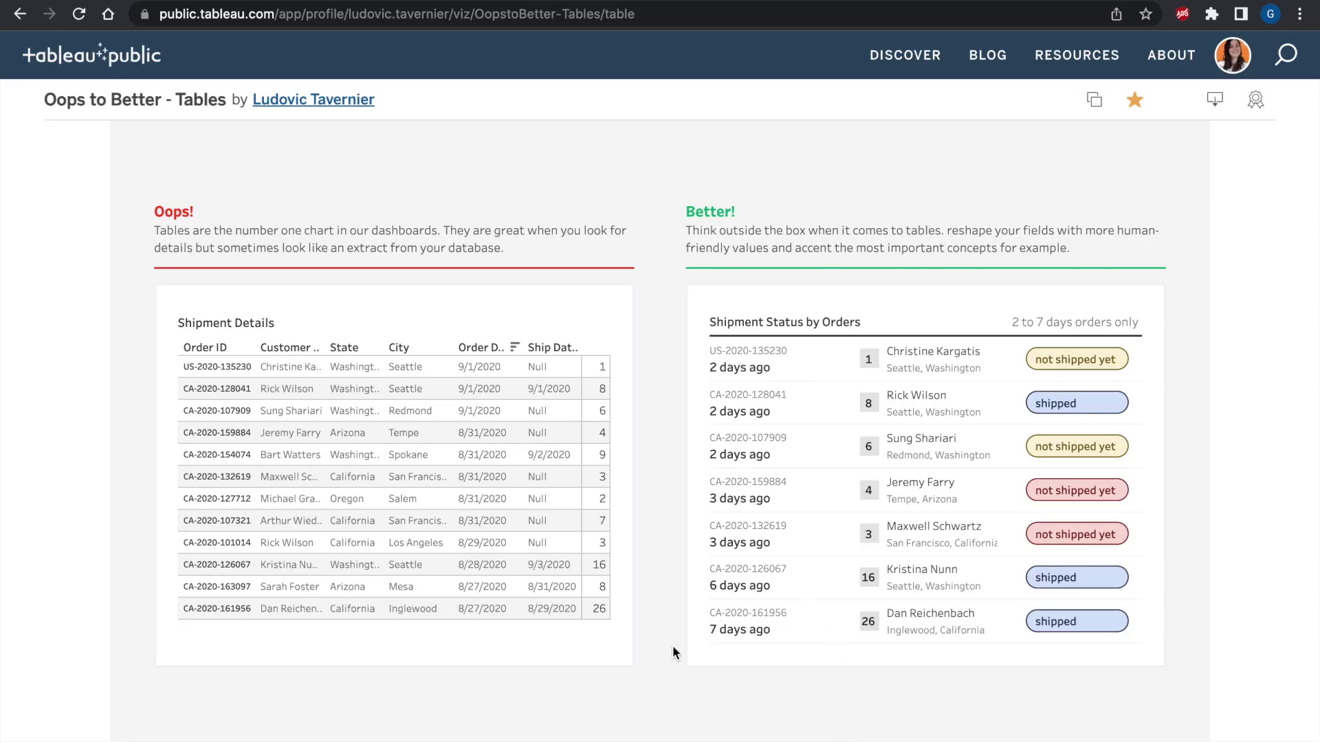
Scroll through the empty Sheet 1 view in the workbook using the D3 extract.
mouse_move(625, 394)
scroll(35, 489, "down", 4)
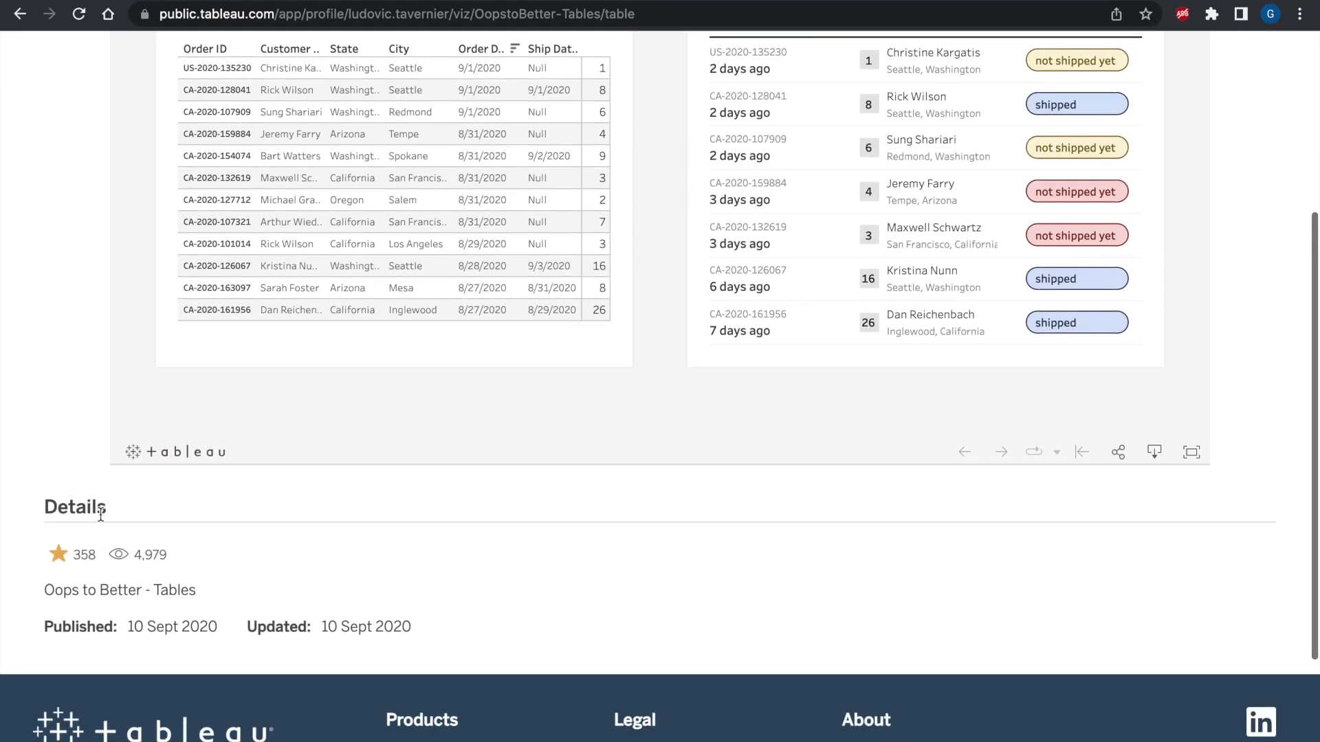
scroll(1, 543, "up", 4)
scroll(1, 543, "up", 1)
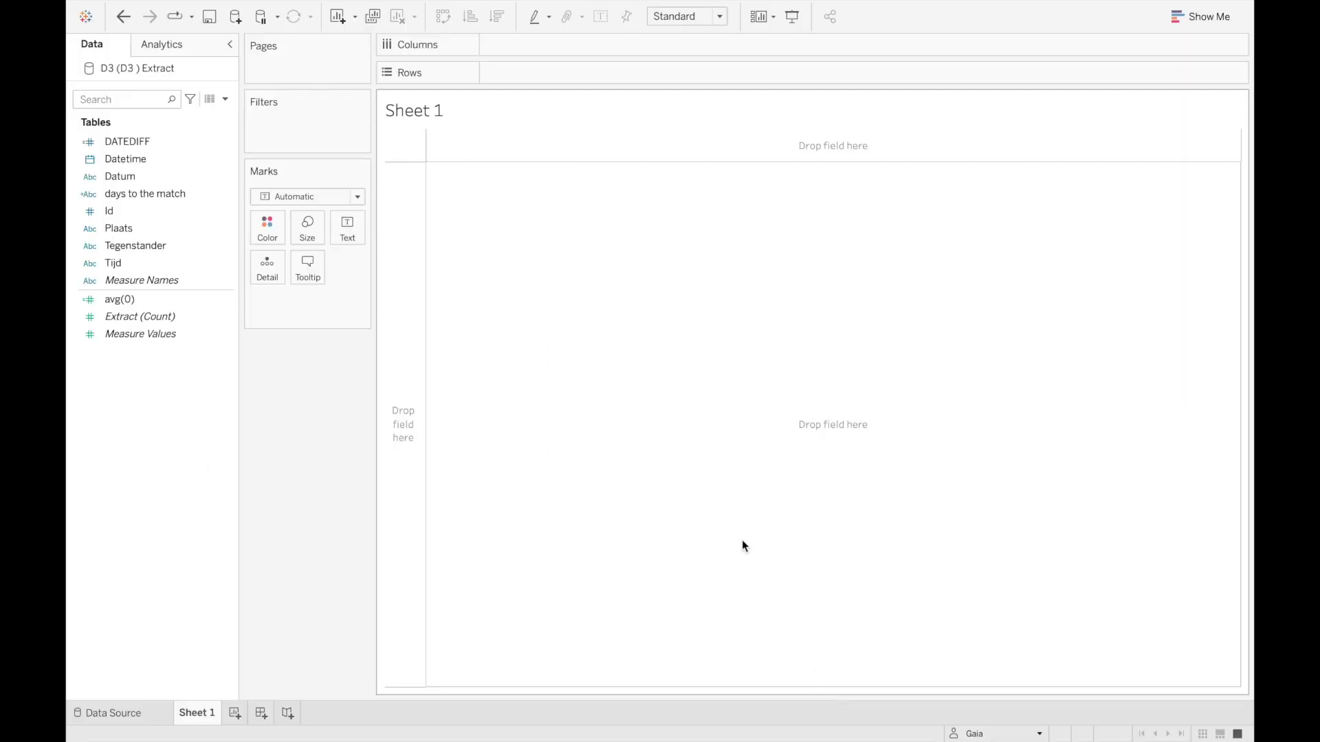
Add an avg(0) ad-hoc calculation to Columns and set the mark type to Circle.
double_click(530, 42)
type("avg(0)")
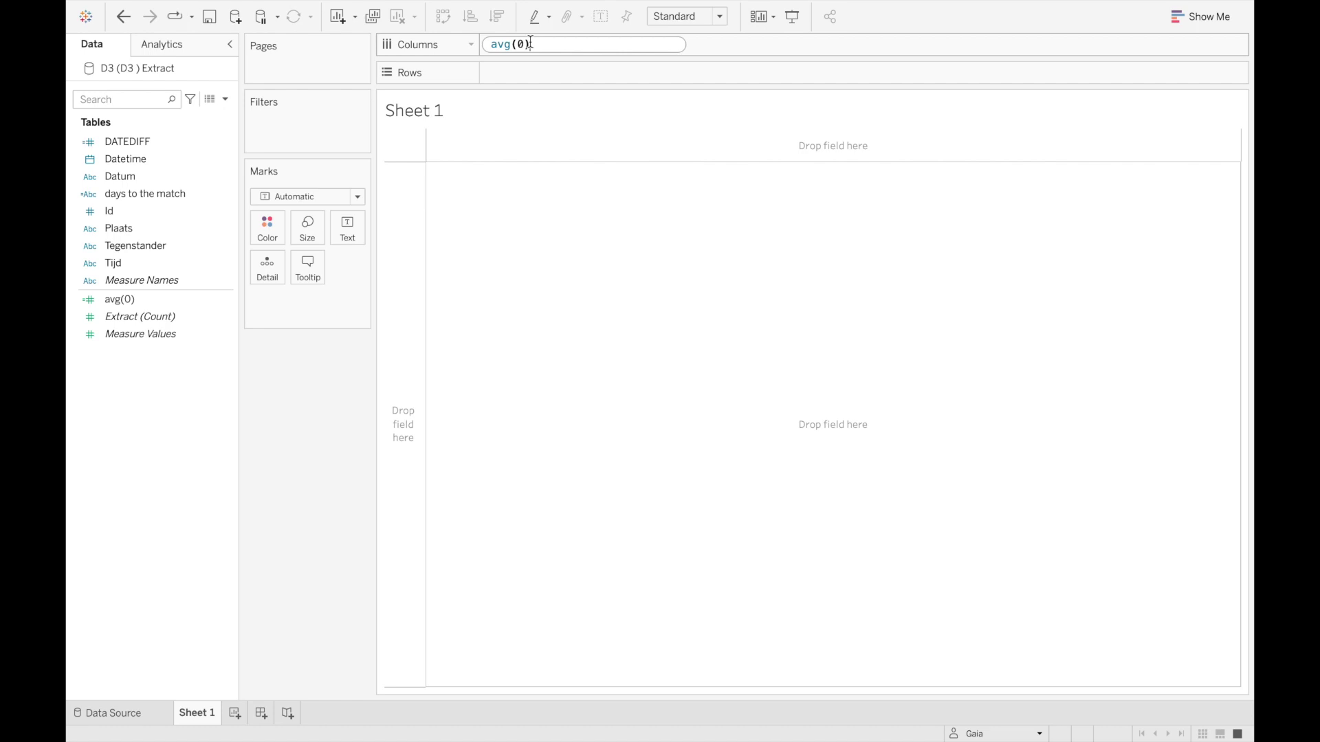
key("Return")
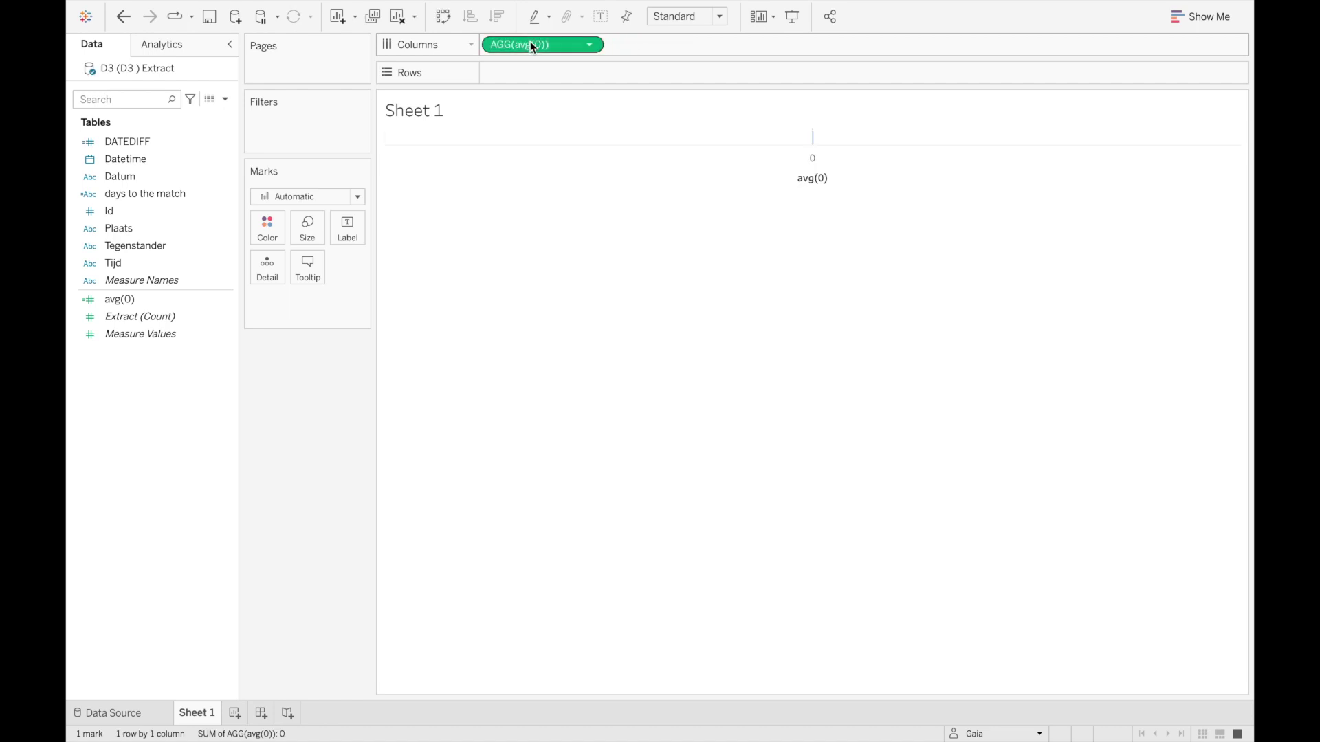
left_click(326, 196)
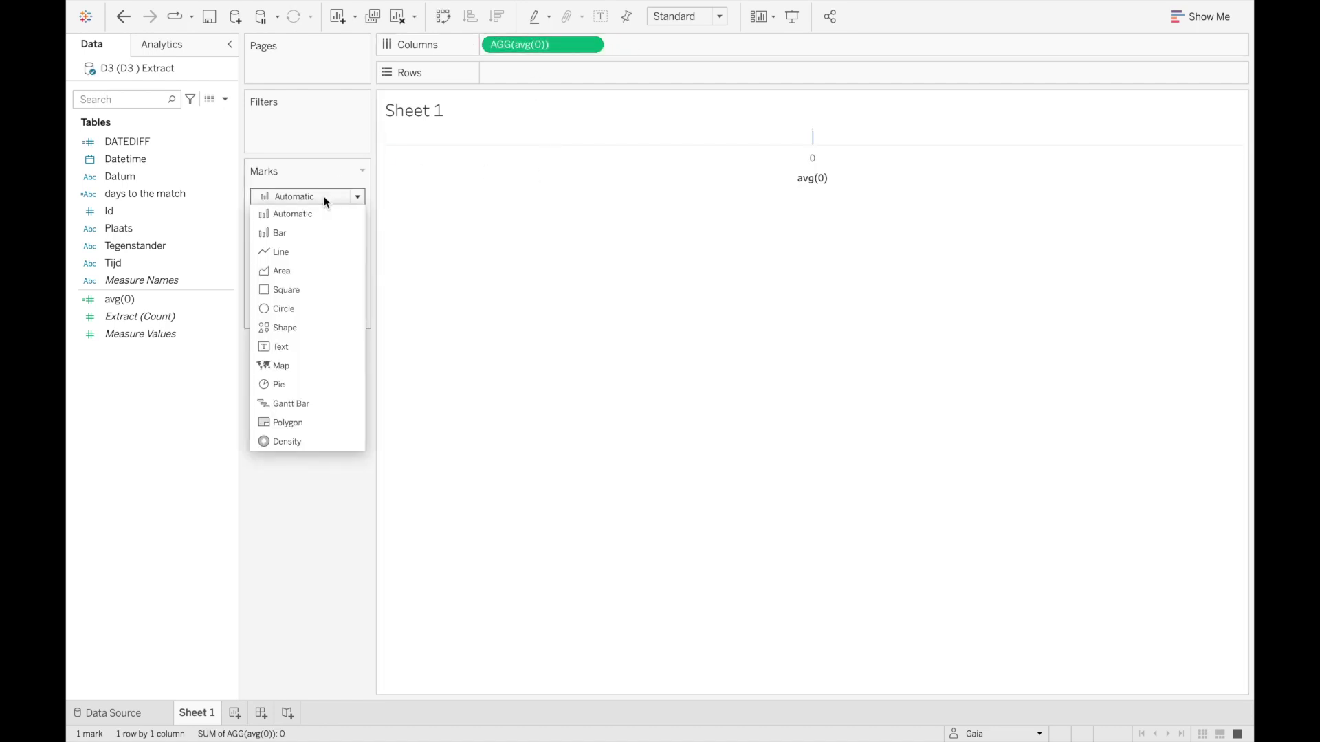
left_click(295, 307)
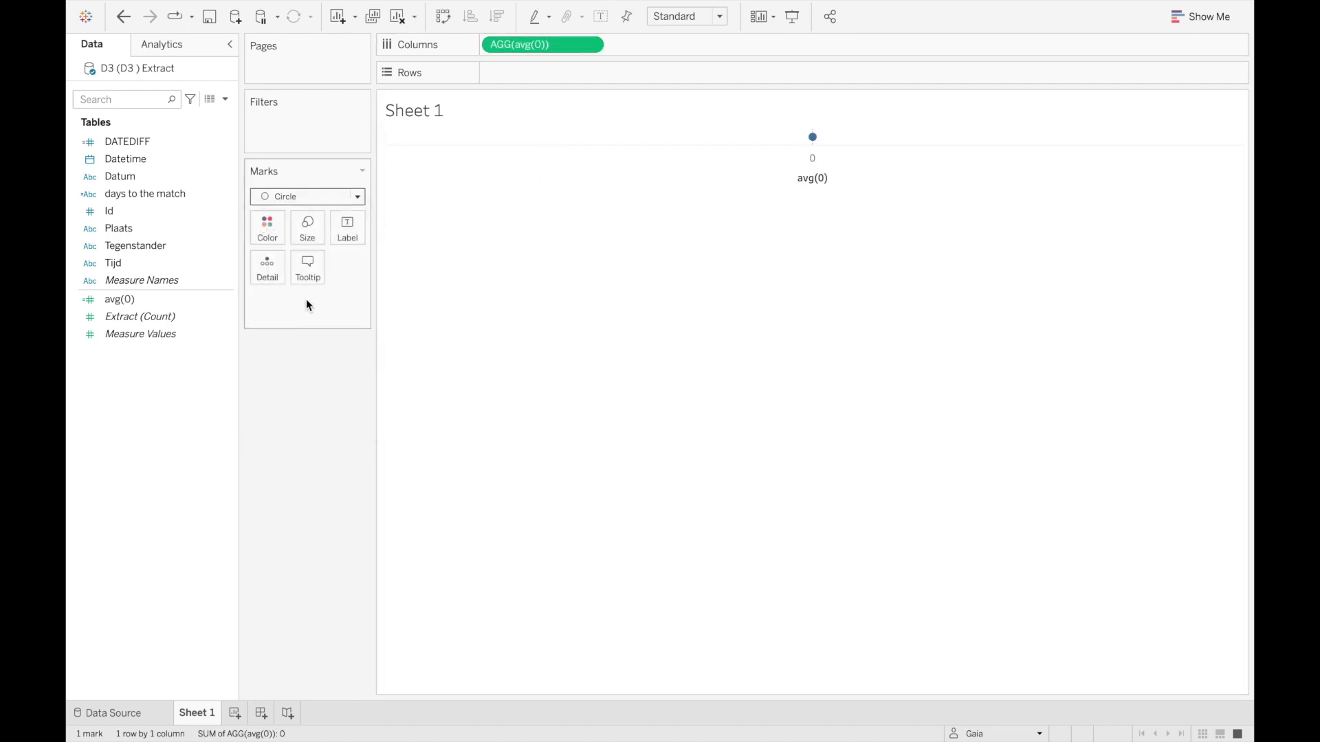
Add min(0) and avg(1) ad-hoc calculation columns after avg(0).
double_click(625, 45)
type("min")
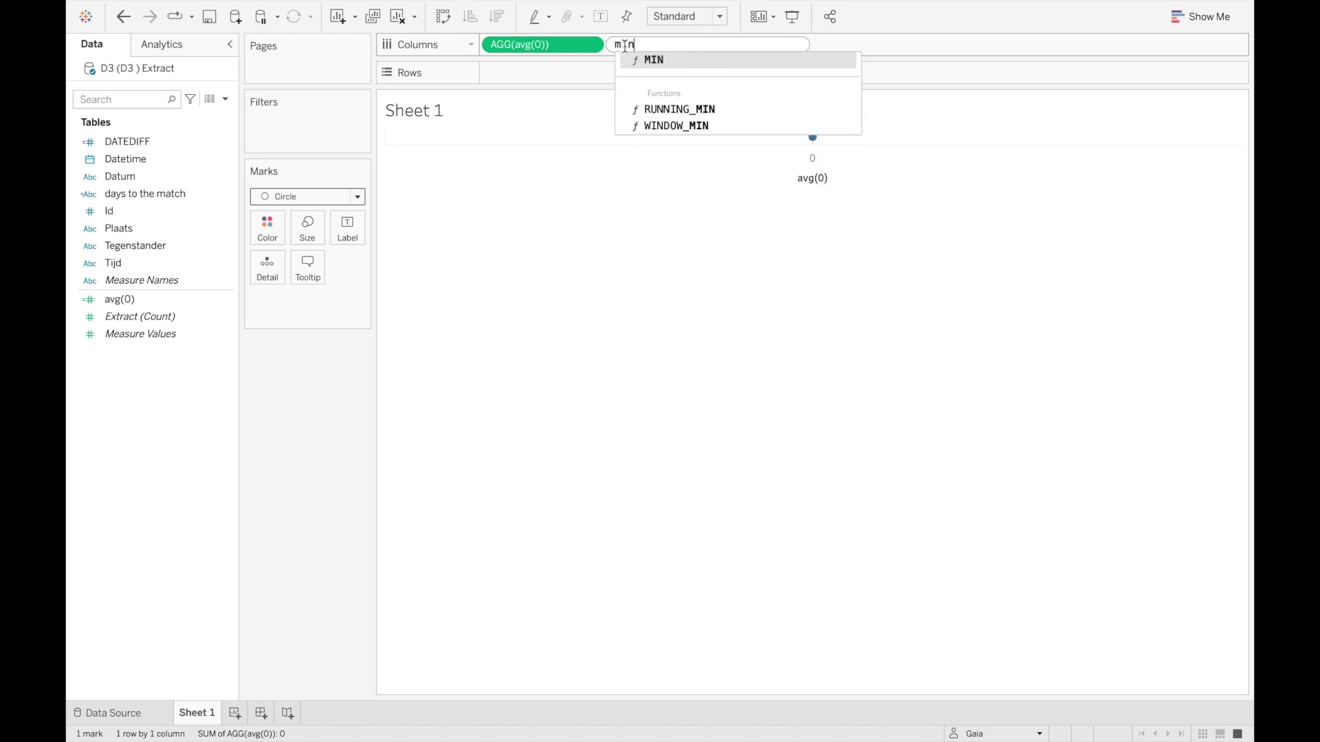
type("(0)")
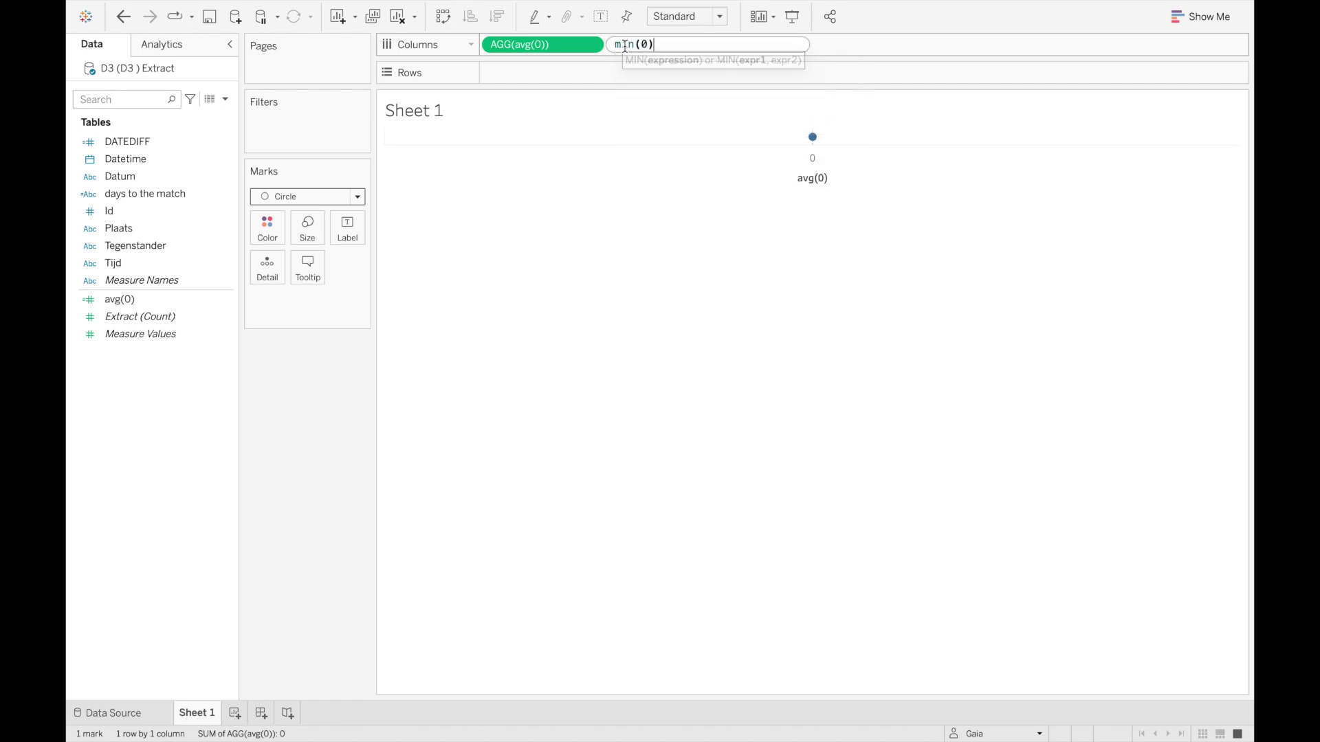
key("Return")
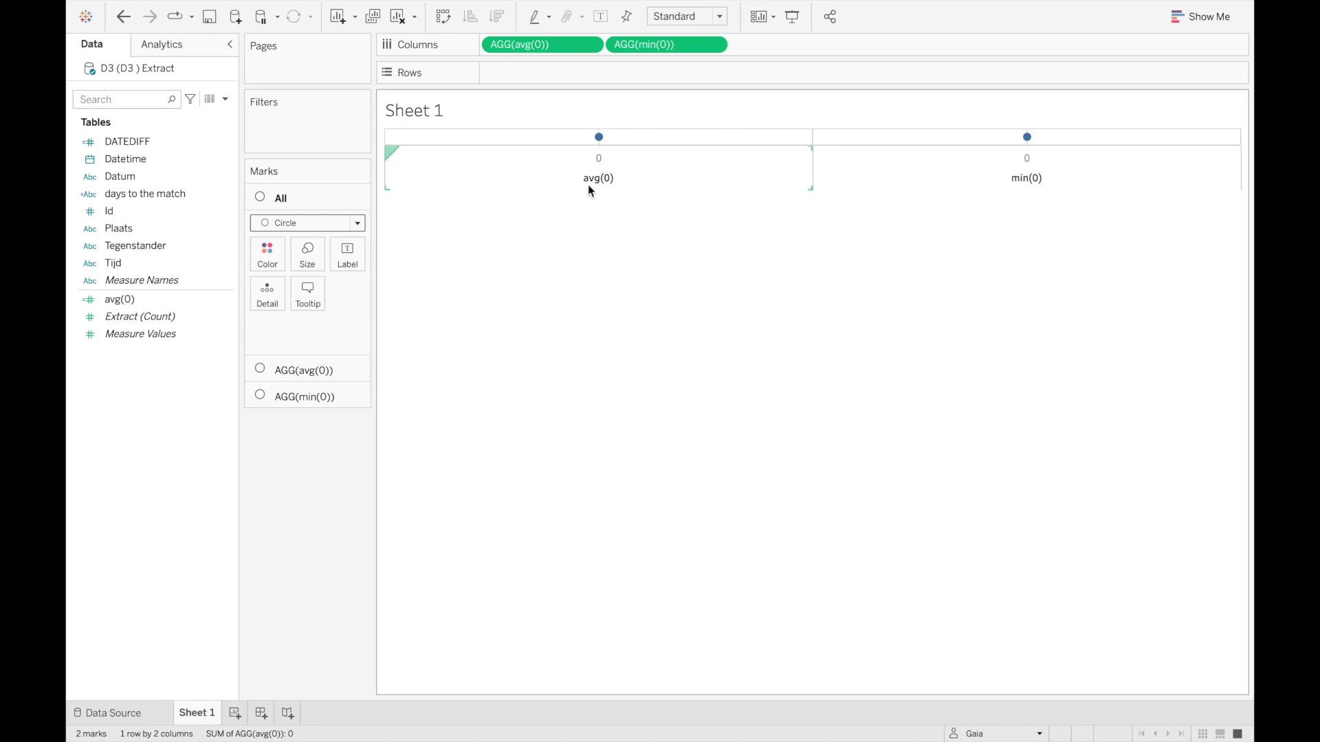
double_click(779, 42)
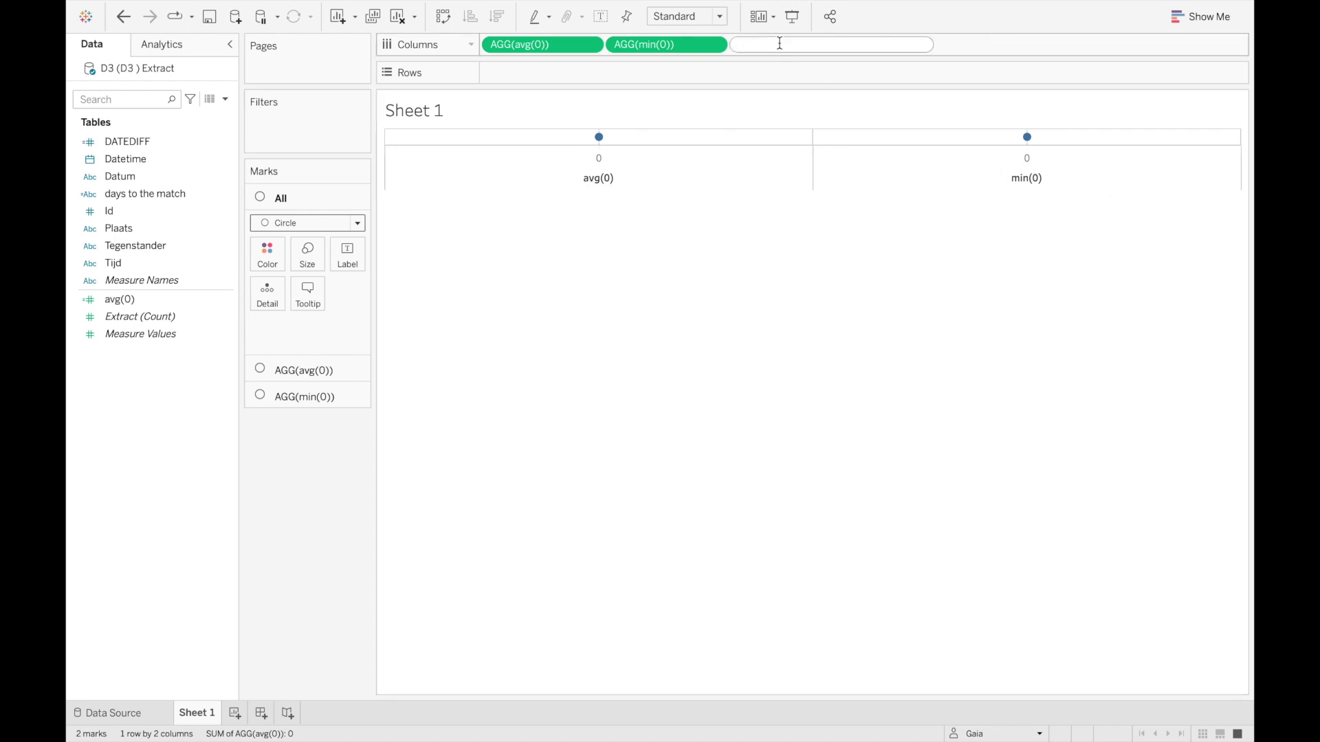
type("avg(")
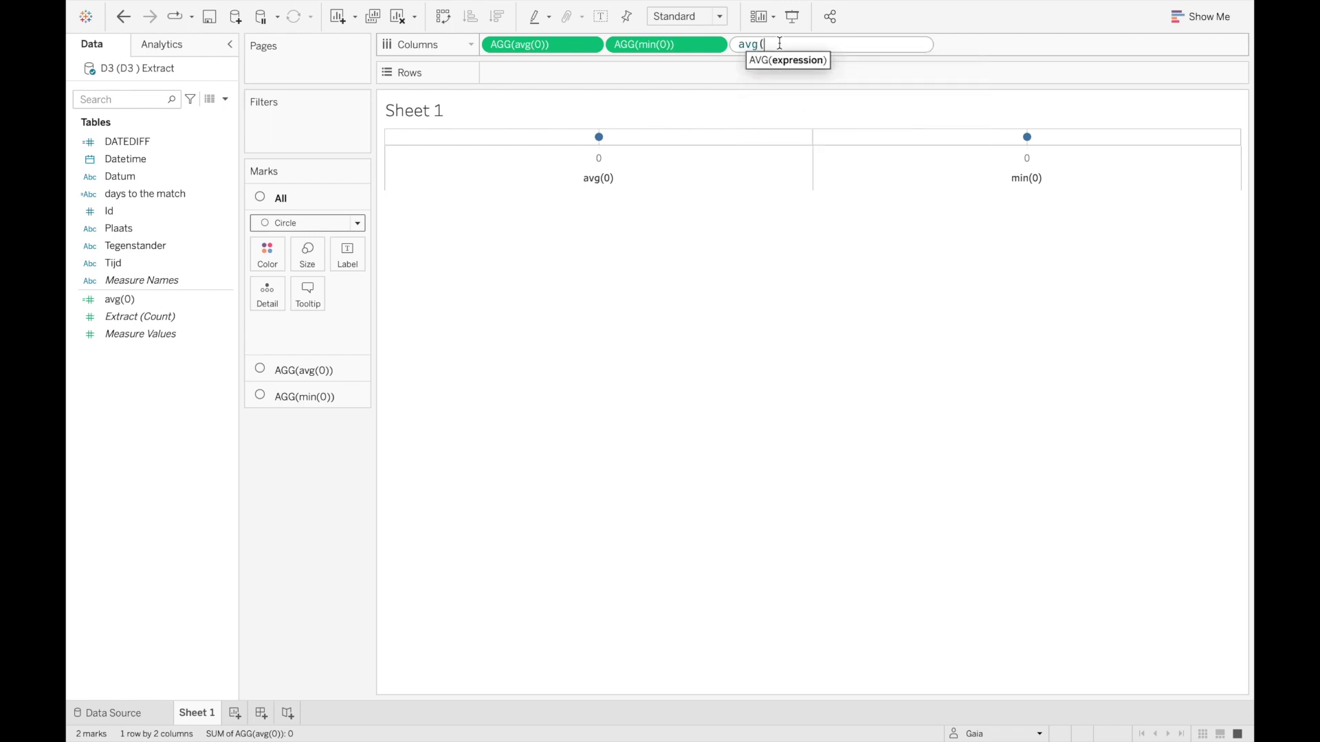
type("1)")
key("Return")
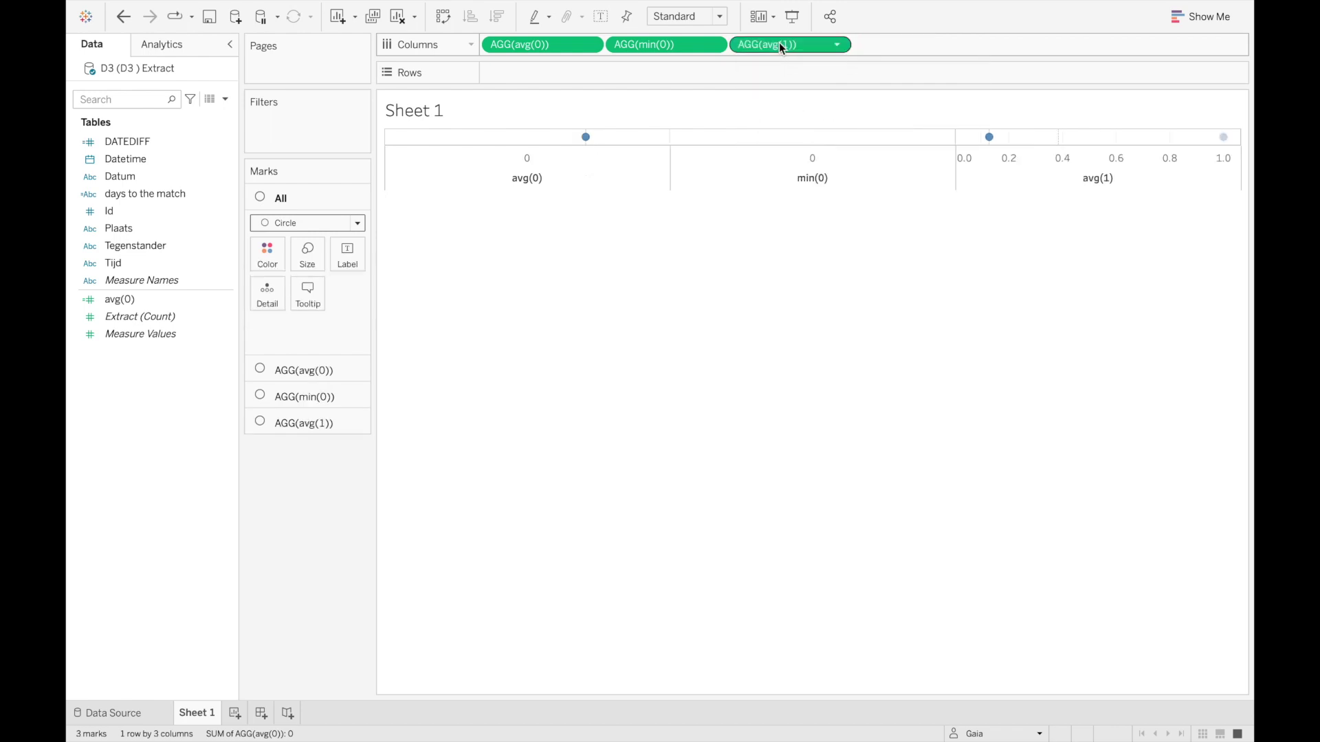
Add a fourth ad-hoc column, avg(-1), fixing a stray typed character.
mouse_move(814, 140)
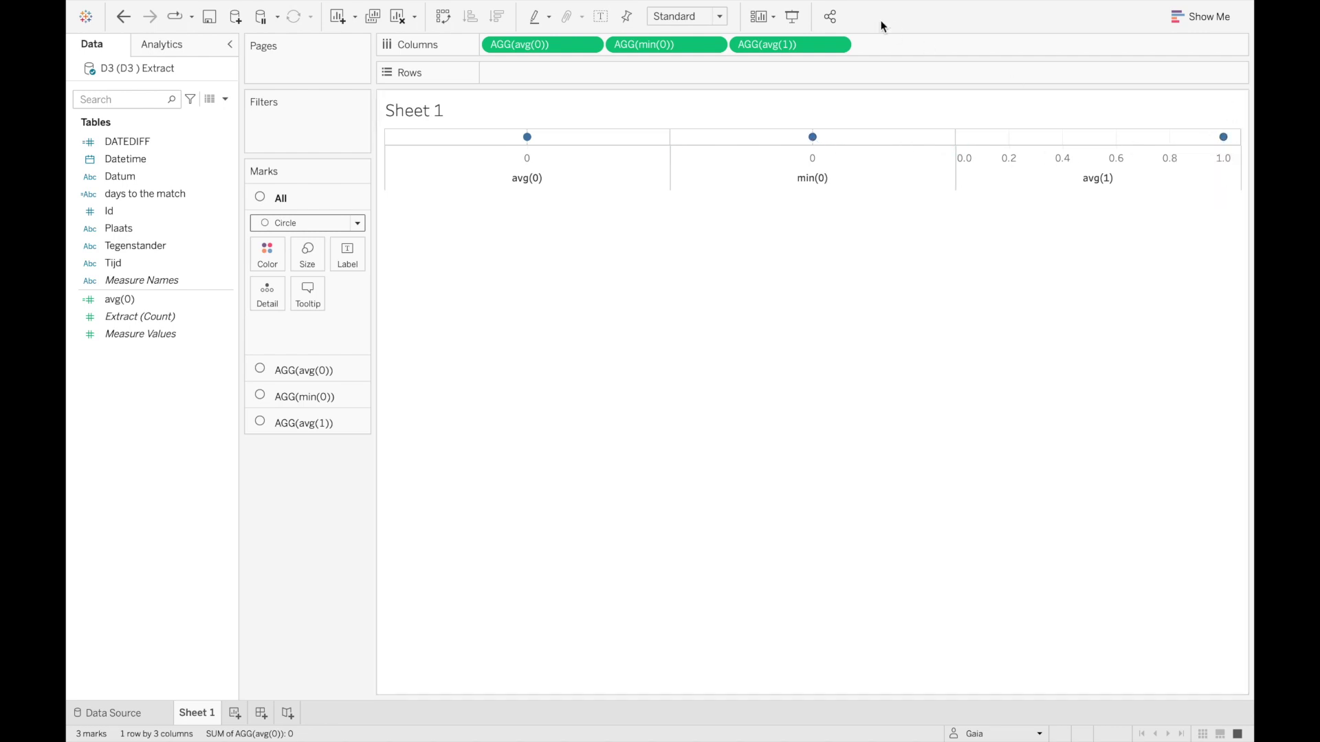
double_click(881, 44)
type("avg")
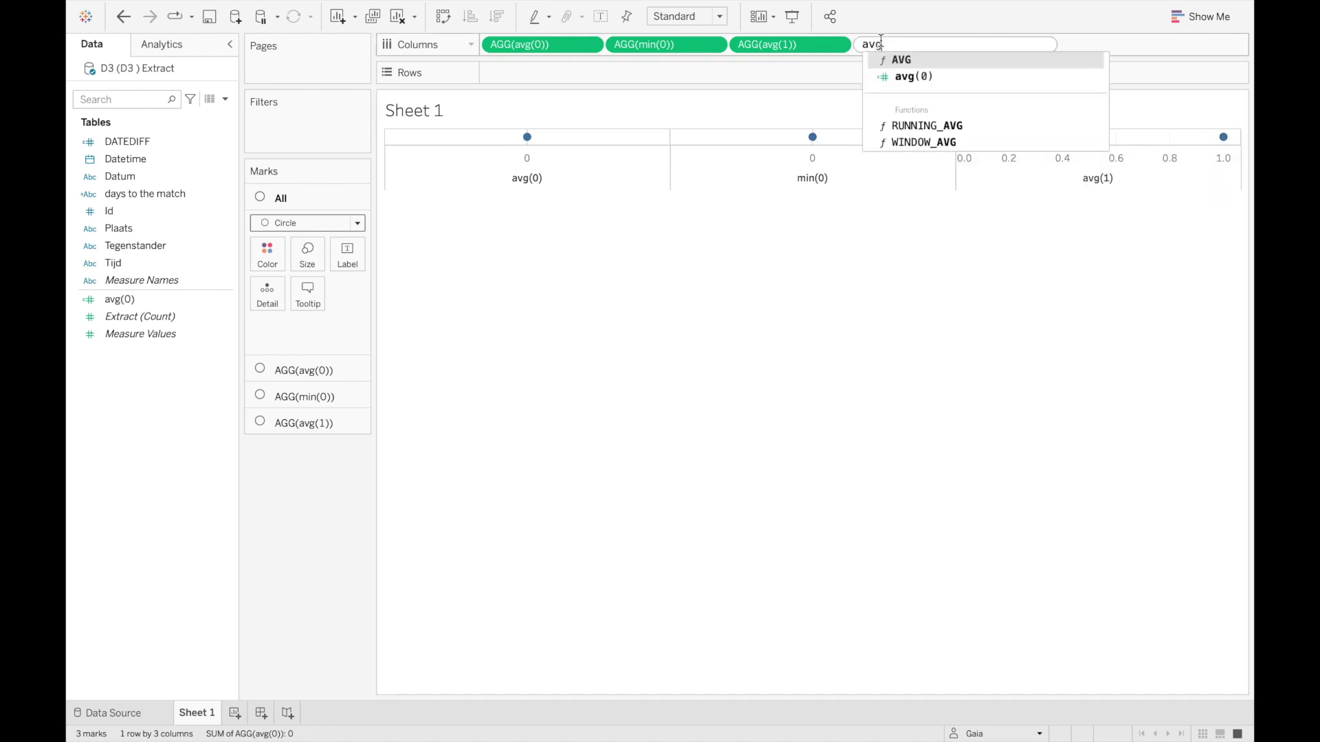
type("(-§")
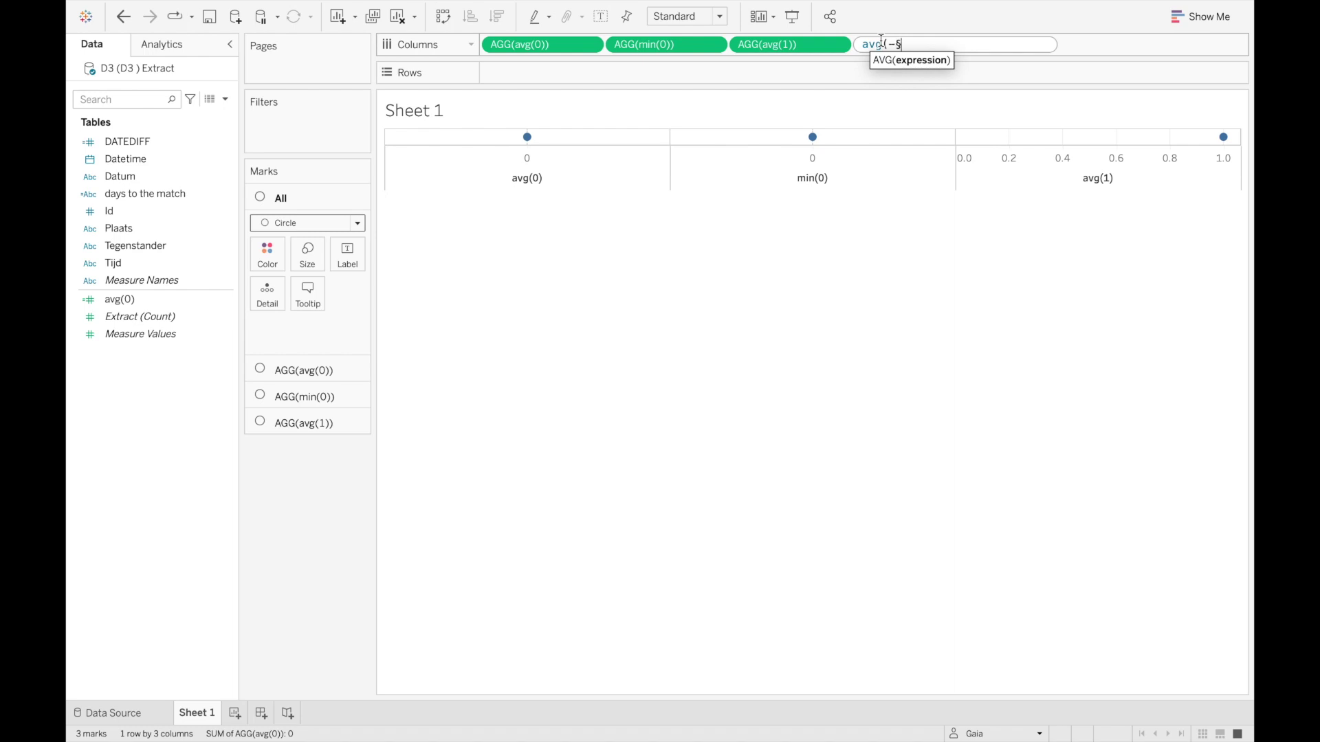
key("BackSpace")
type("1)")
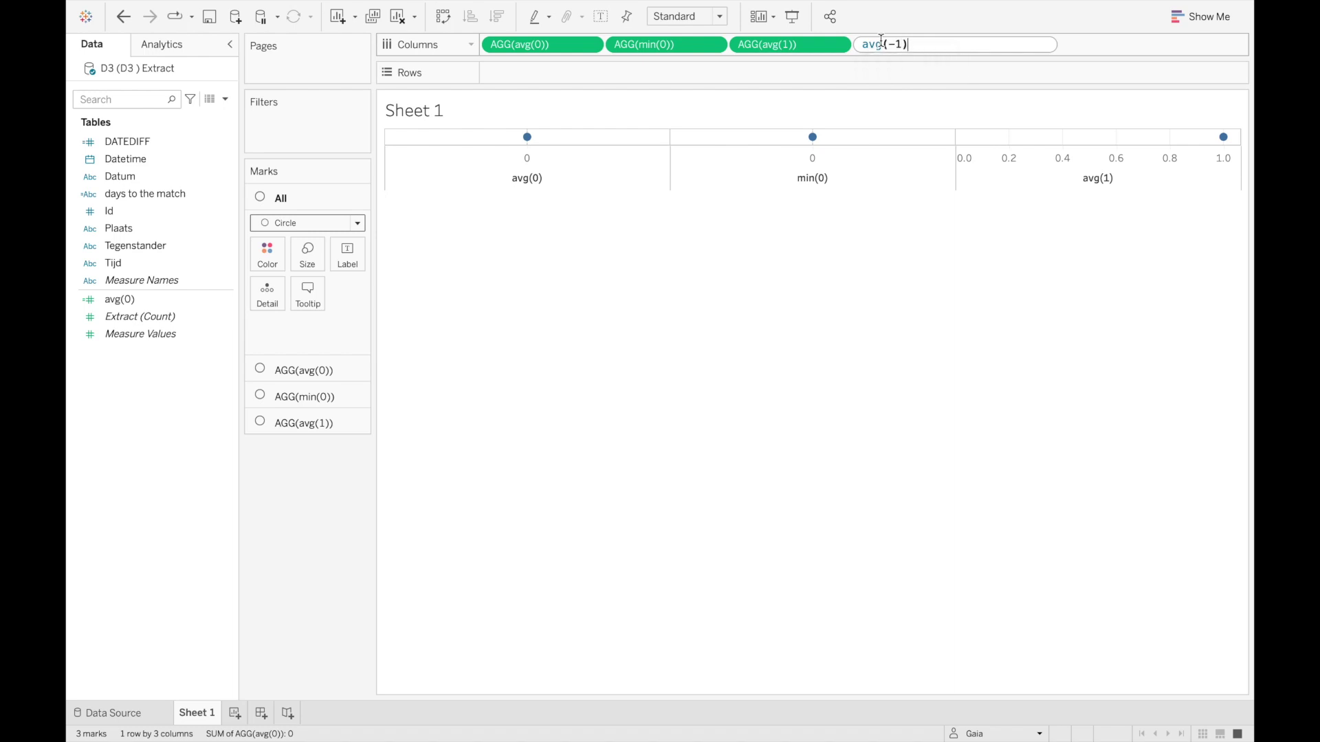
key("Return")
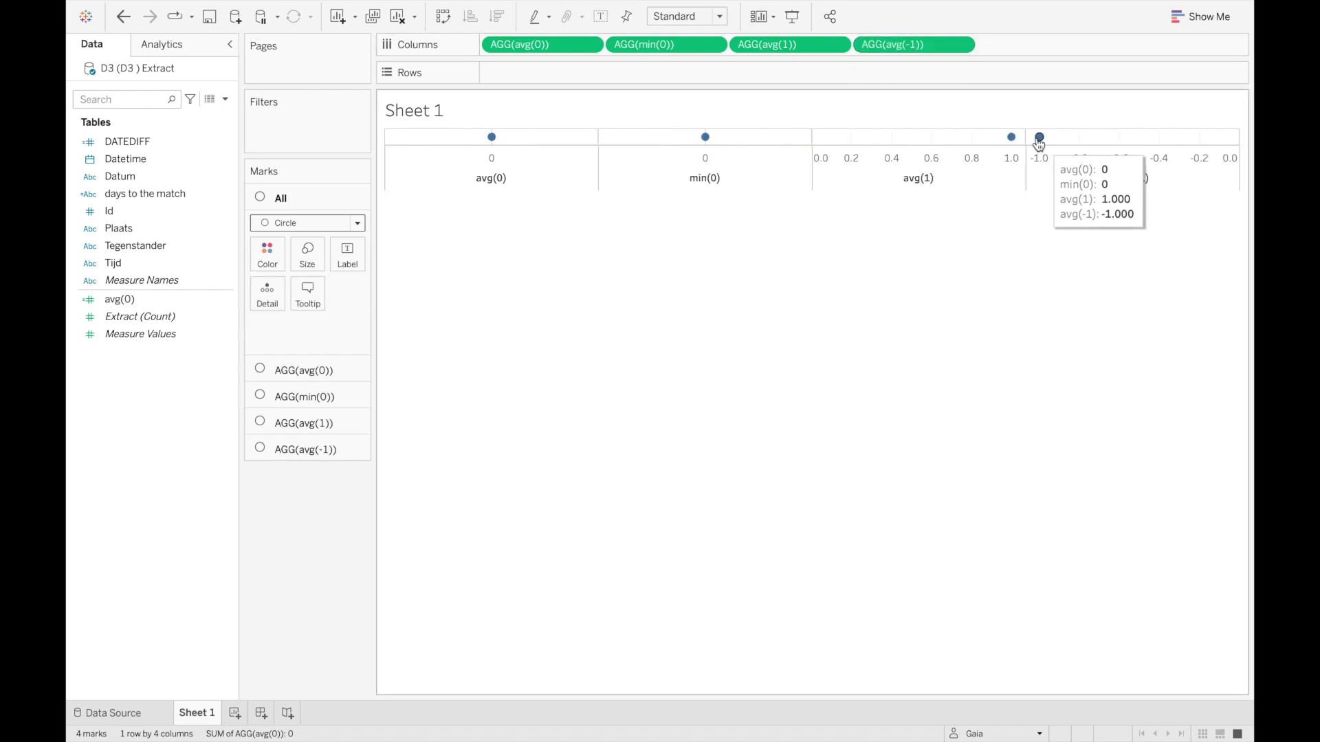
mouse_move(1028, 154)
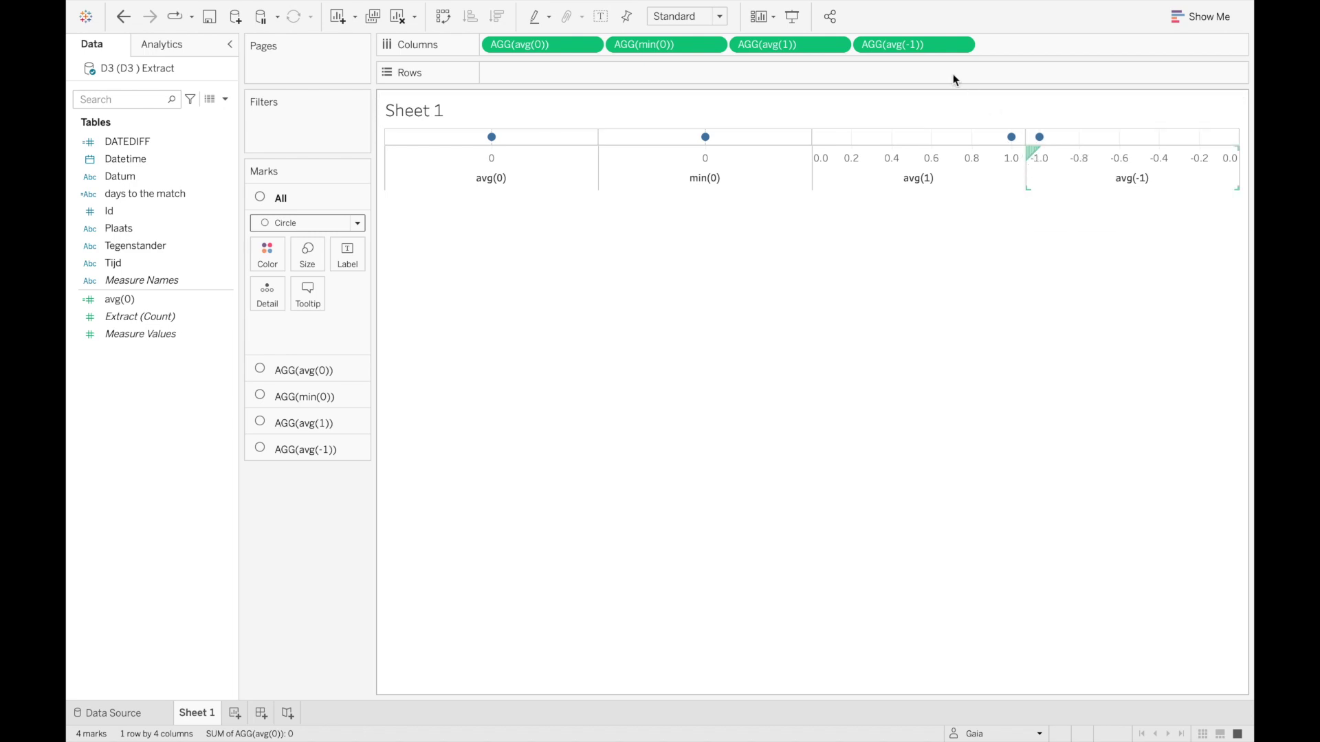
Move the AGG(avg(-1)) pill ahead of AGG(avg(1)) on the Columns shelf.
left_click(897, 46)
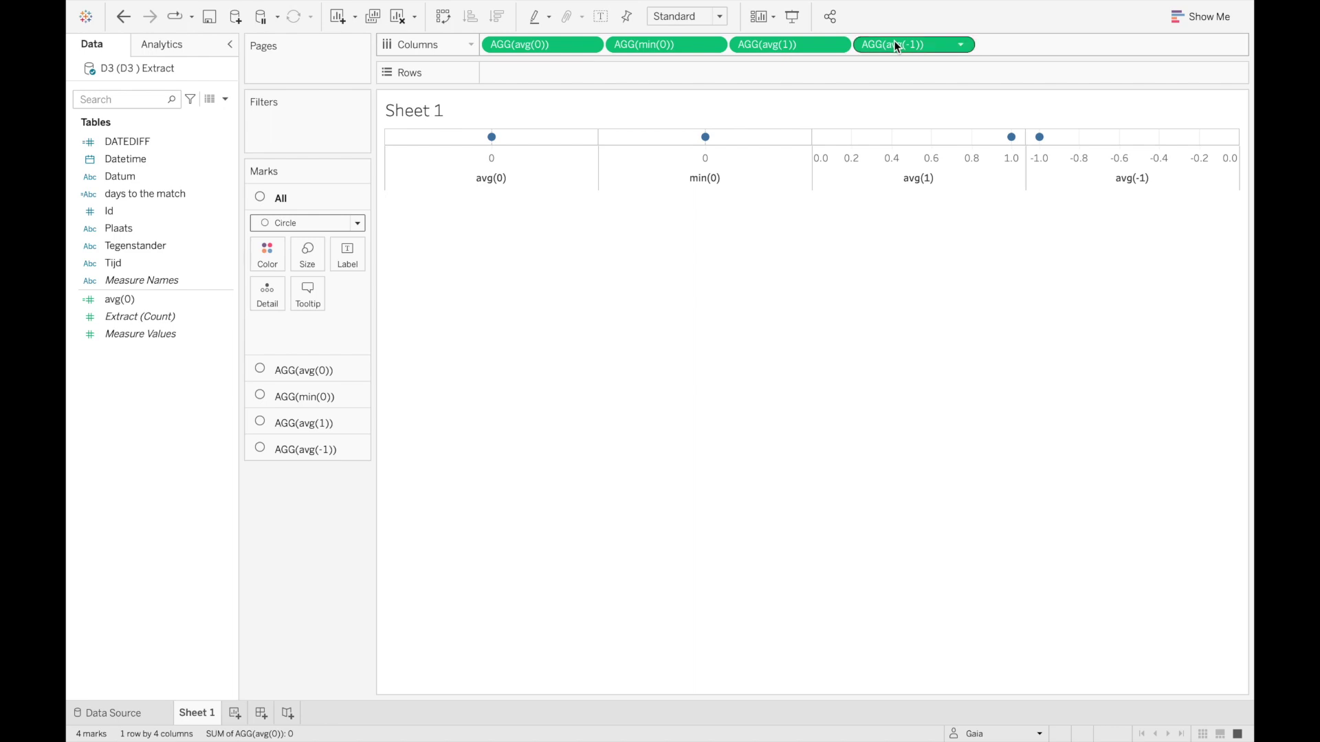
left_click_drag(897, 46, 715, 46)
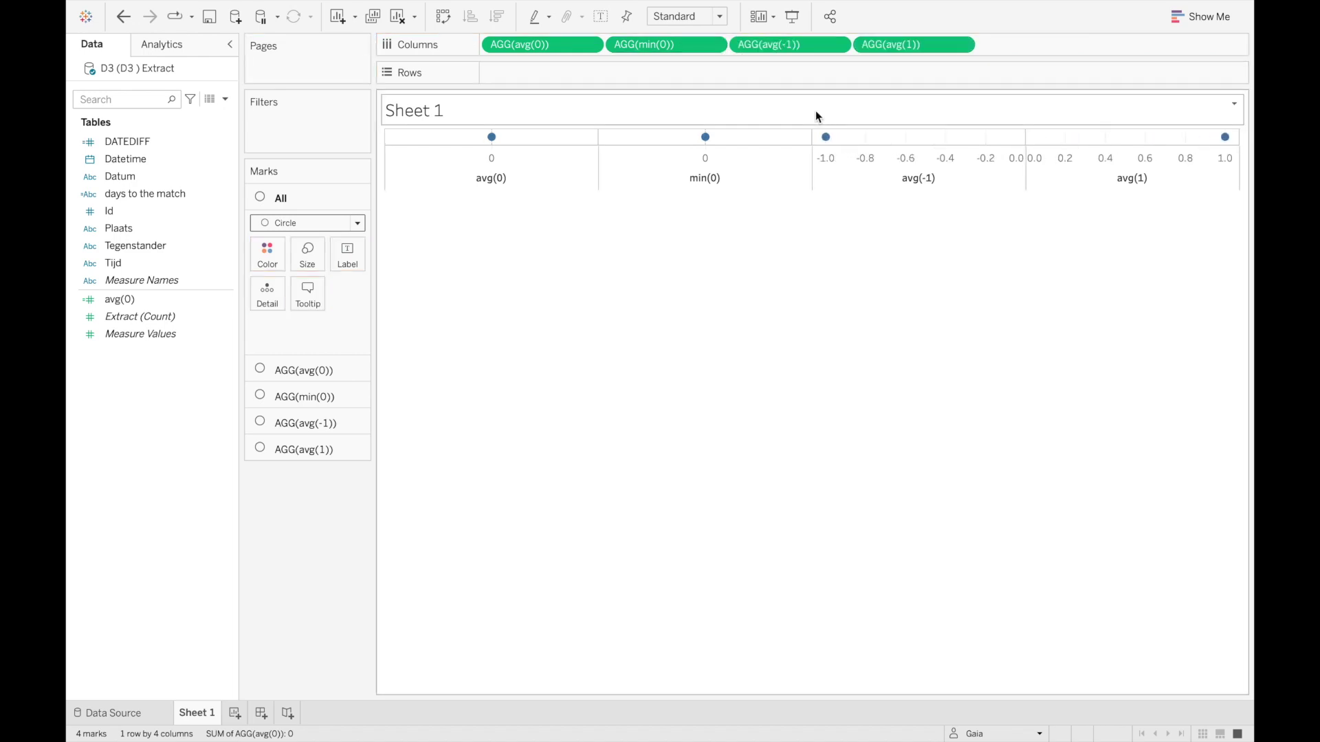
mouse_move(826, 140)
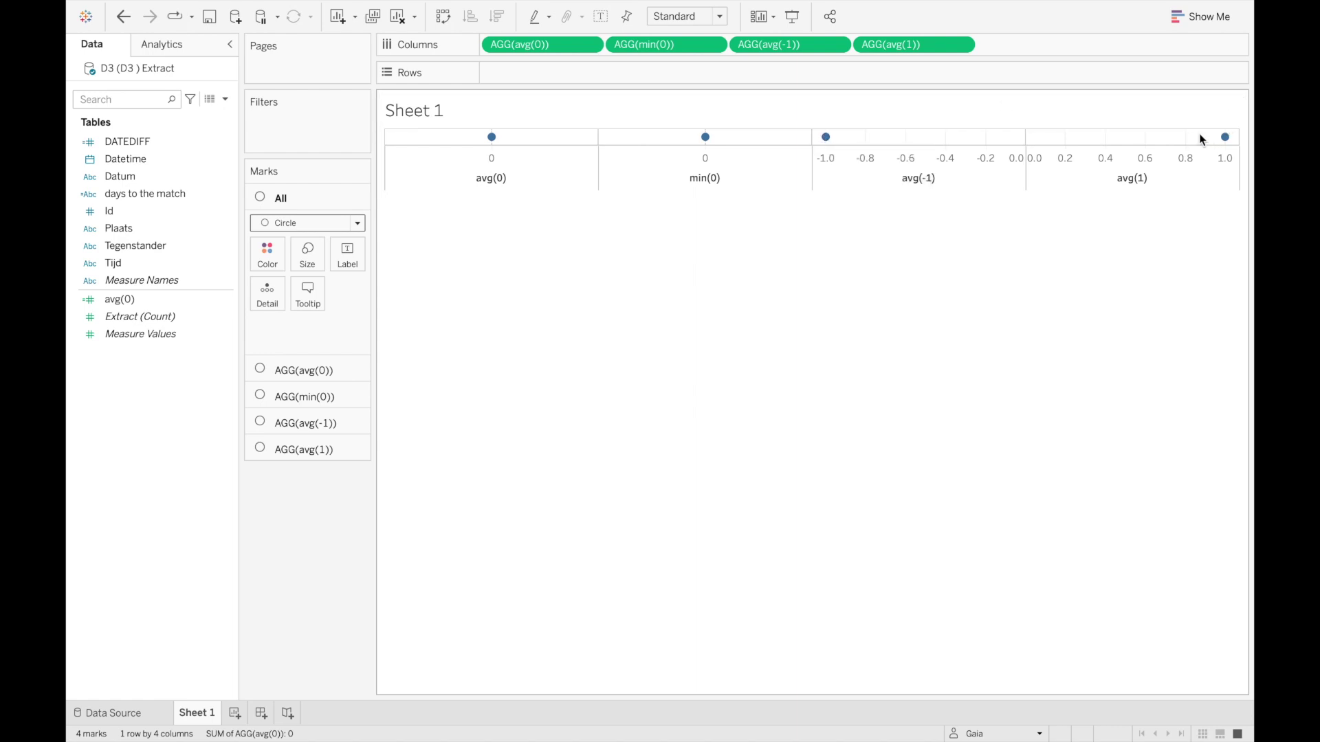
mouse_move(1217, 143)
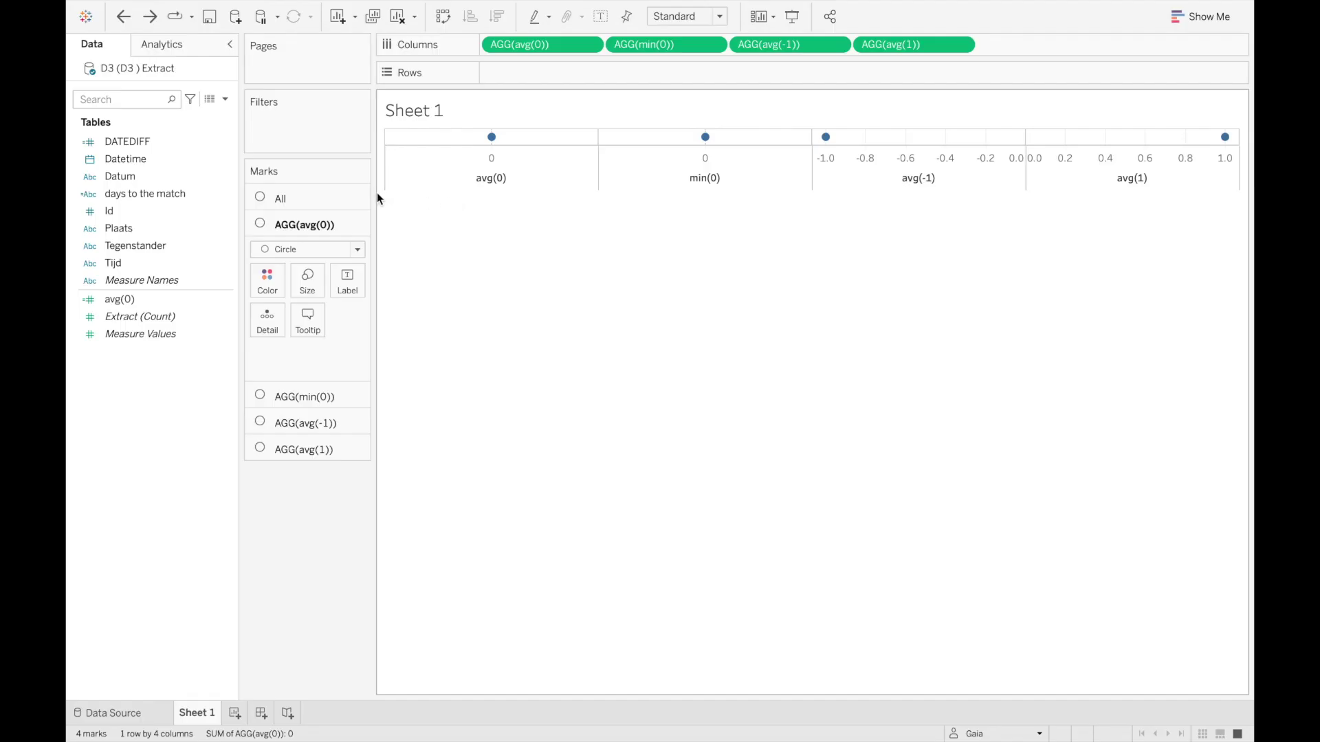
Put Id on Rows and set the sheet fit to Entire View.
left_click_drag(121, 213, 505, 78)
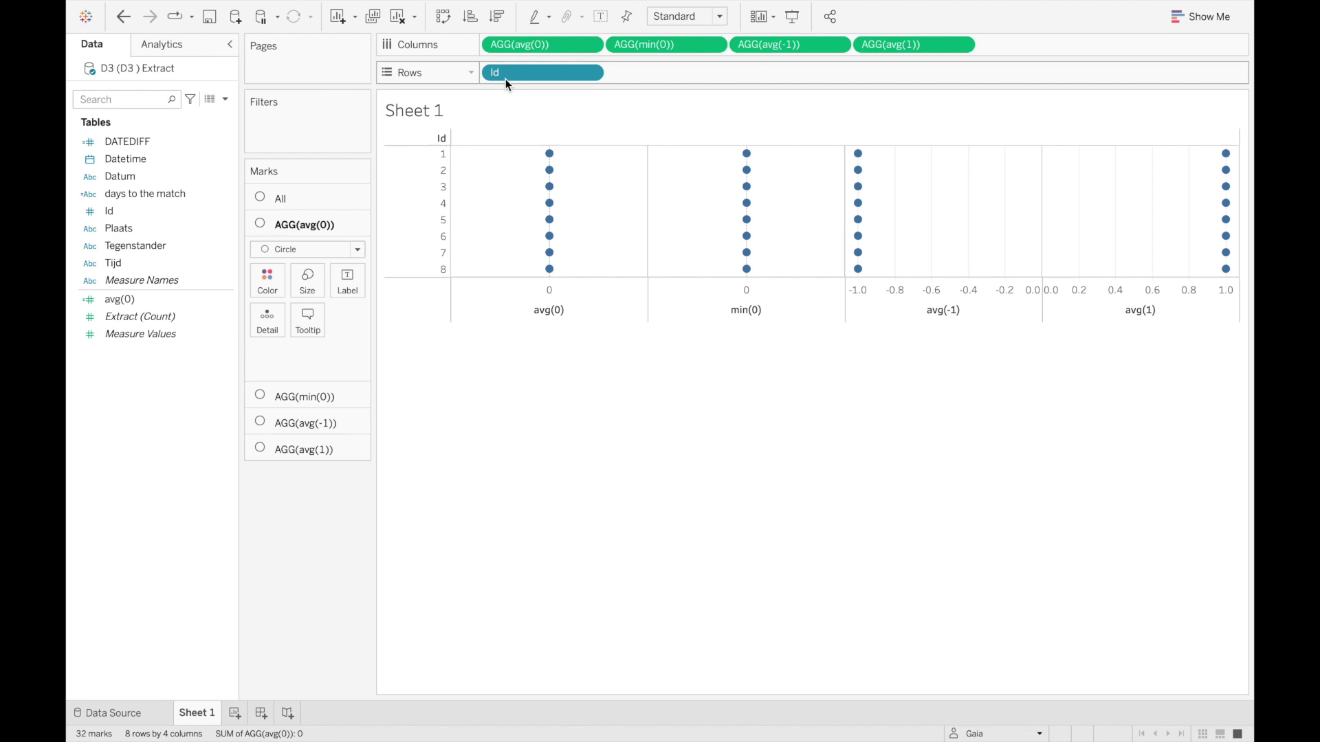
left_click(720, 17)
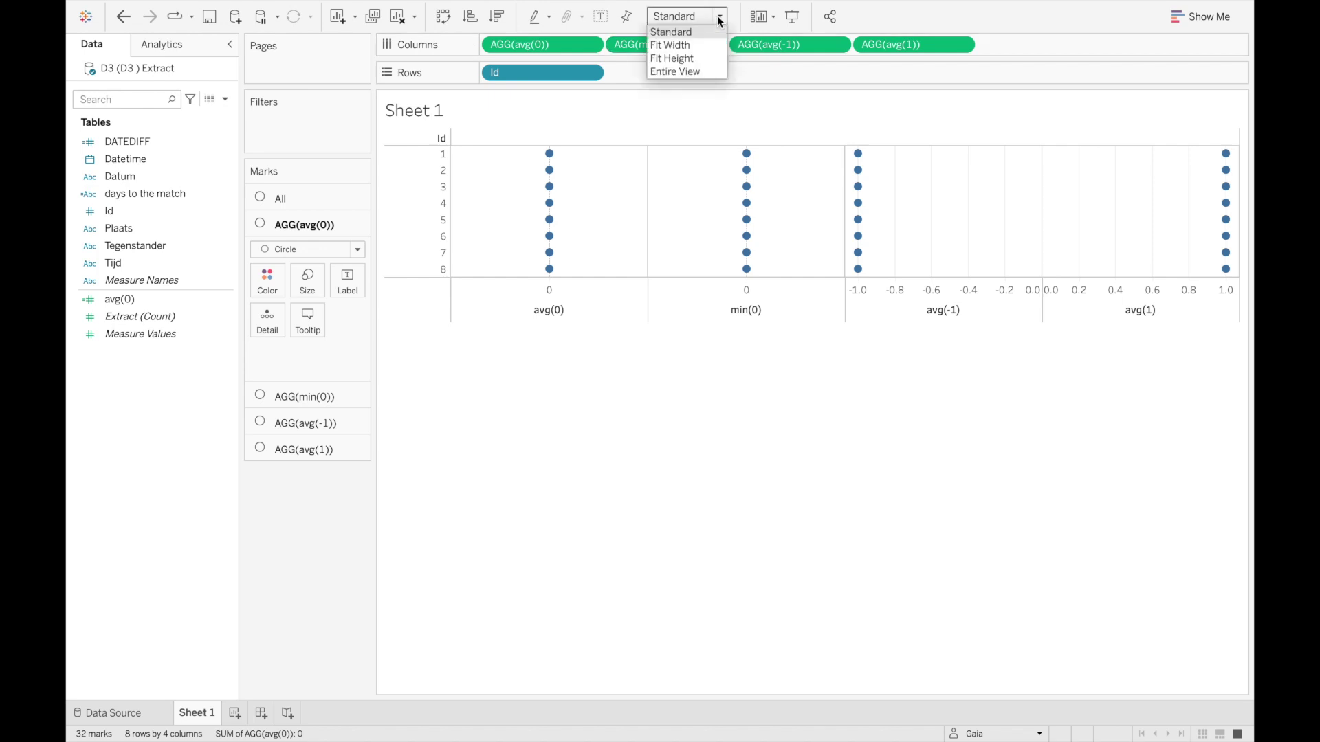
left_click(708, 72)
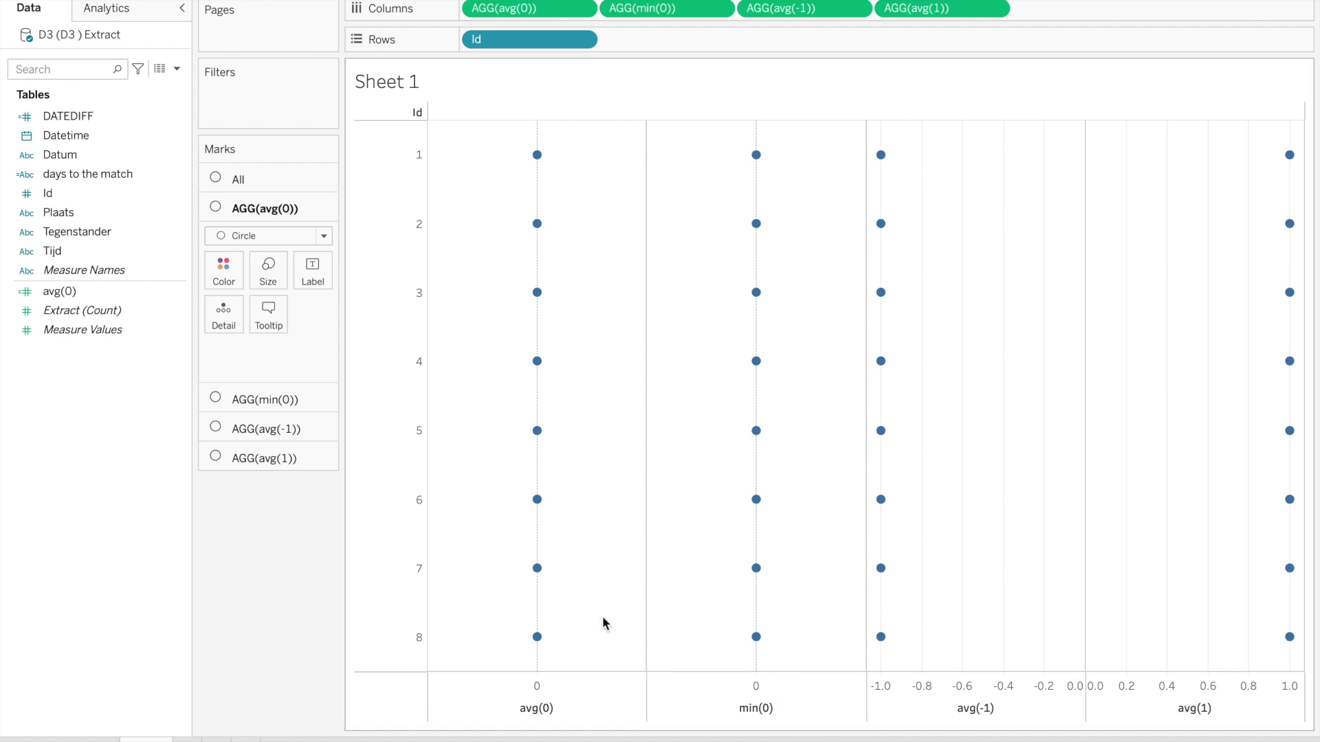
Add Tegenstander and Plaats as labels on the AGG(avg(0)) marks card.
left_click(623, 8)
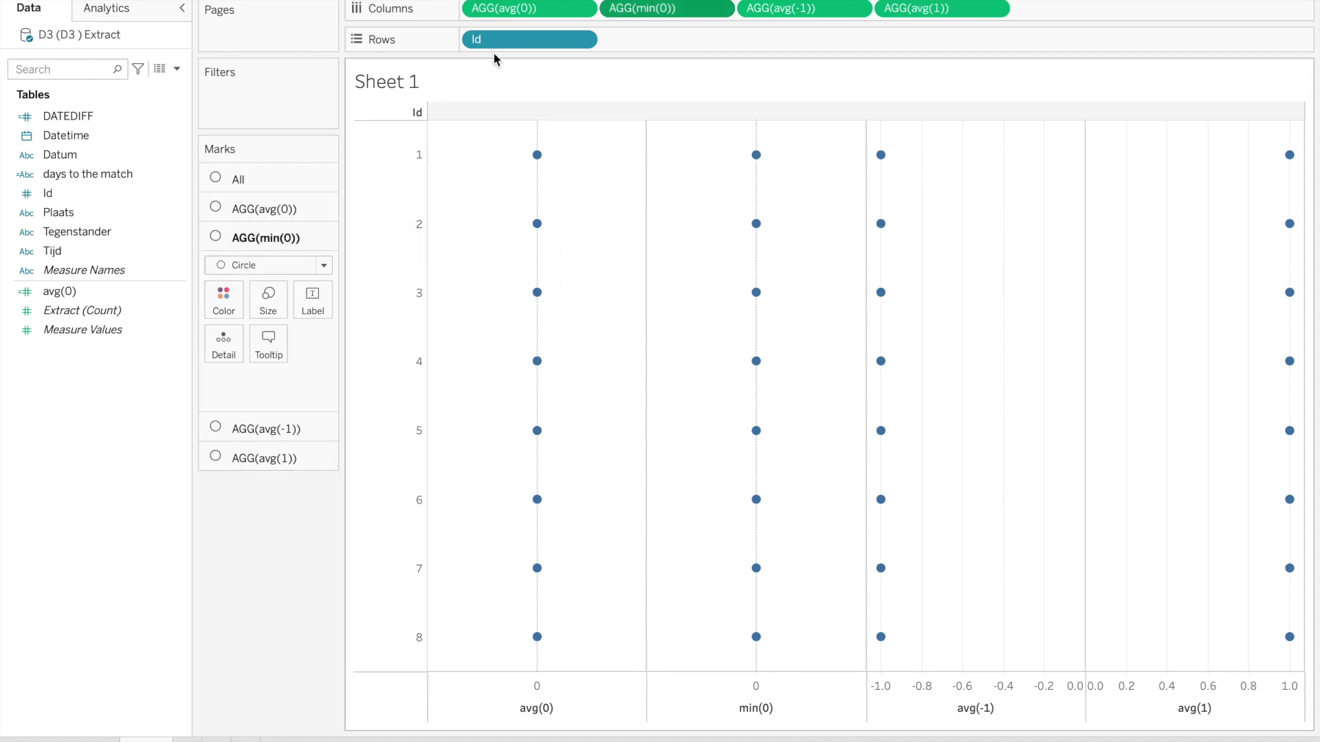
left_click(515, 10)
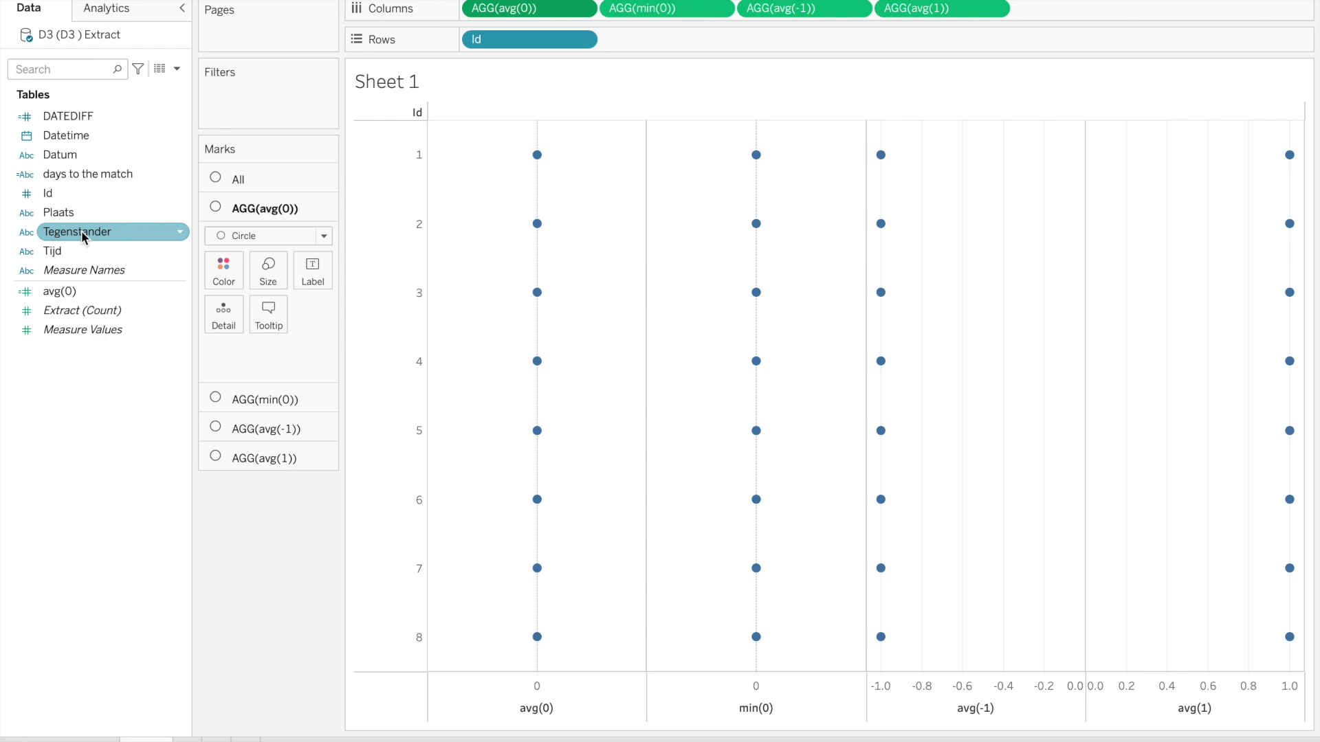
left_click_drag(82, 235, 313, 277)
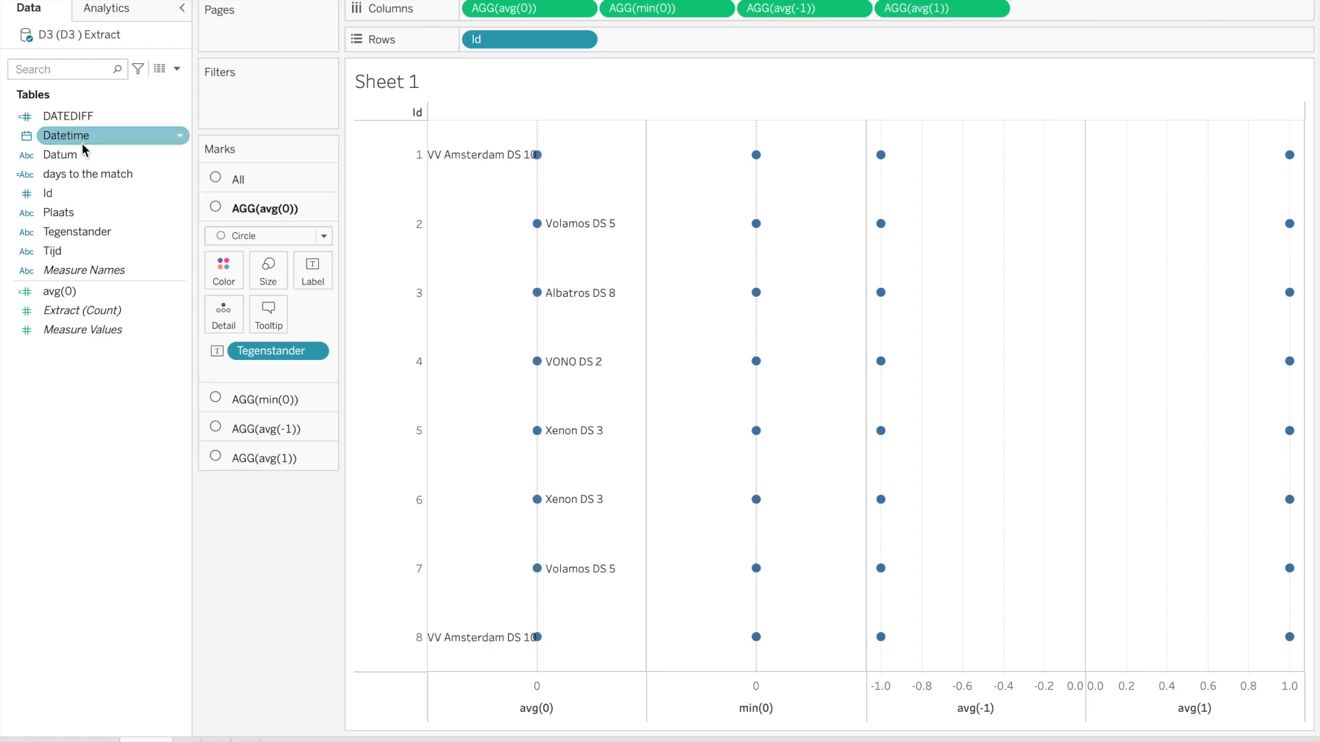
left_click_drag(71, 218, 318, 269)
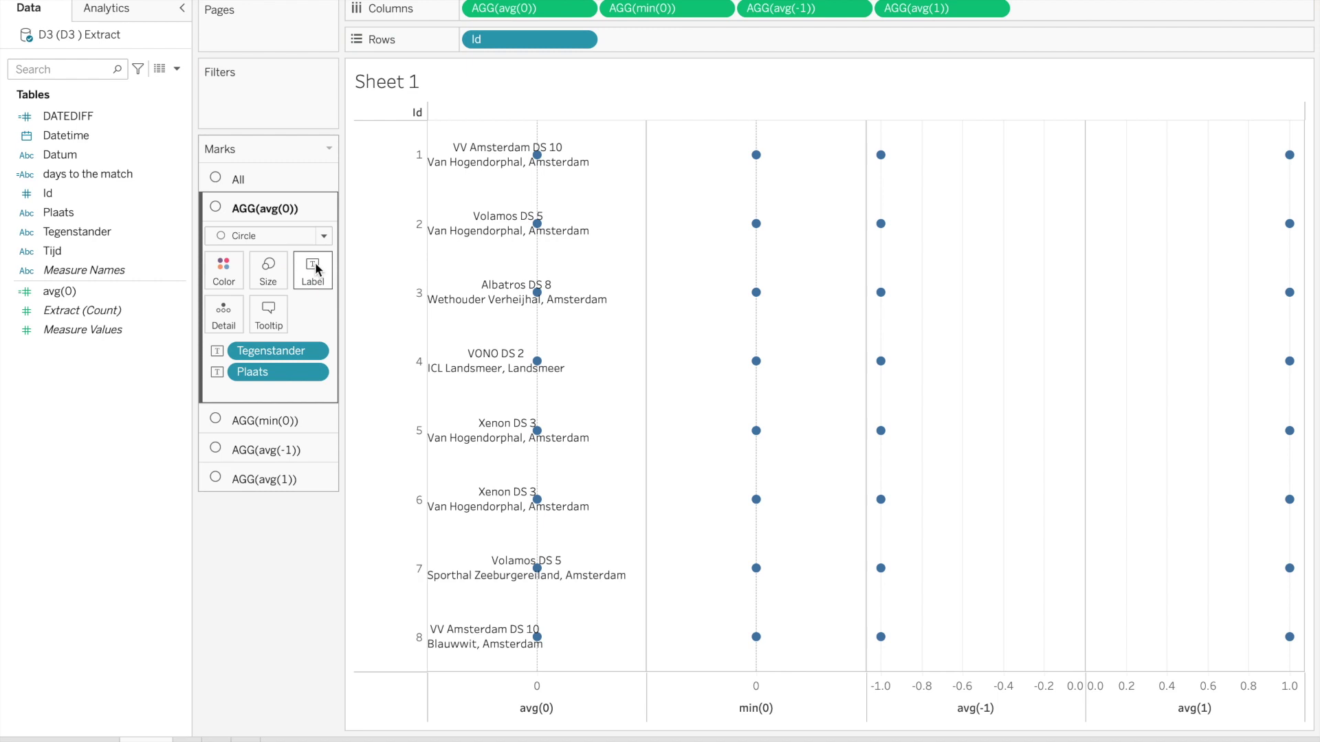
left_click(318, 270)
Rearrange the label text so Tegenstander sits above Plaats, left-aligned.
left_click(491, 375)
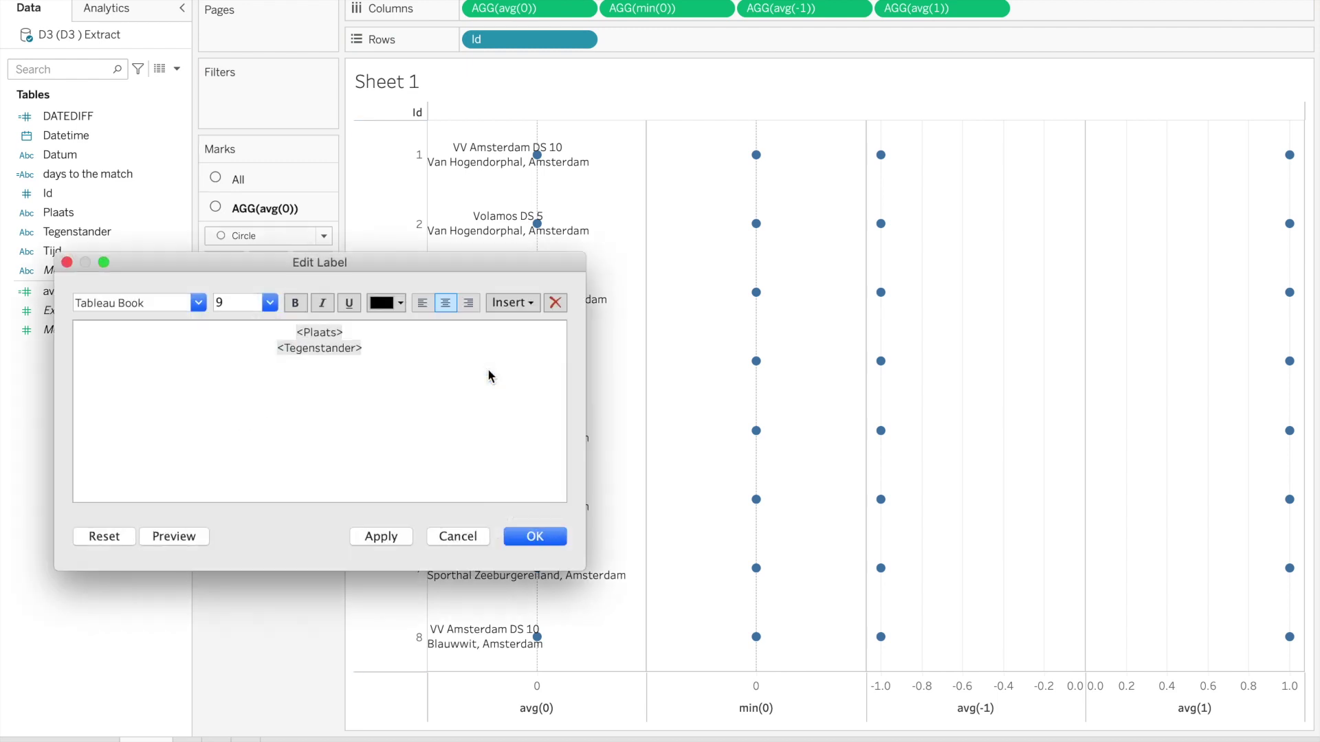
left_click_drag(272, 348, 401, 351)
key("super+c")
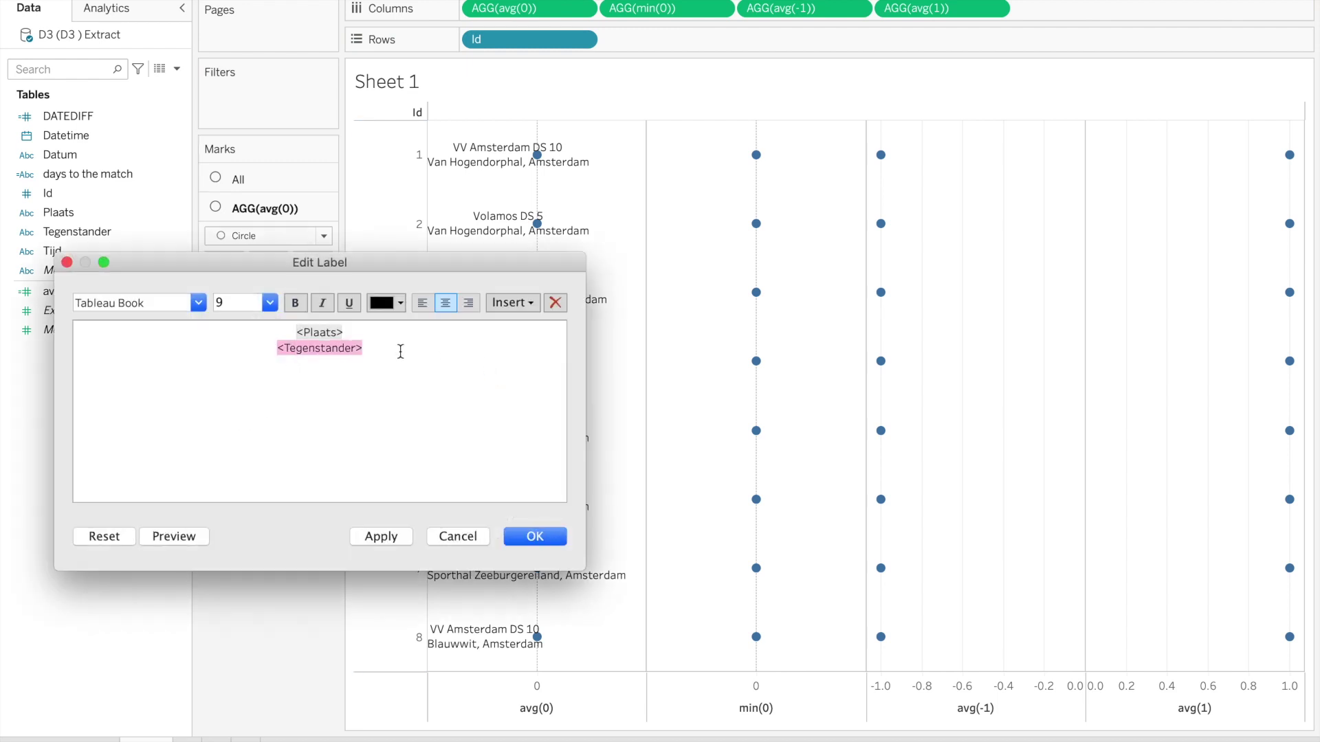
key("BackSpace")
key("Return")
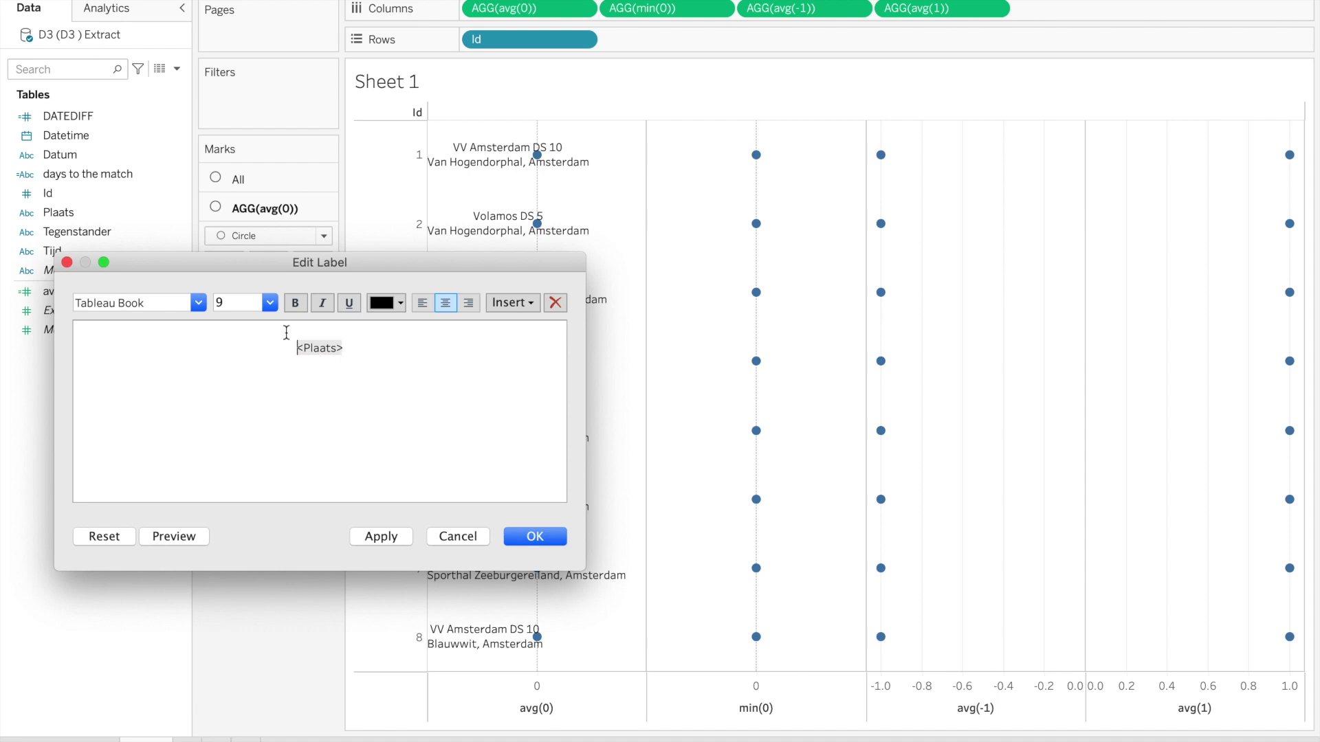
key("super+v")
left_click(346, 351)
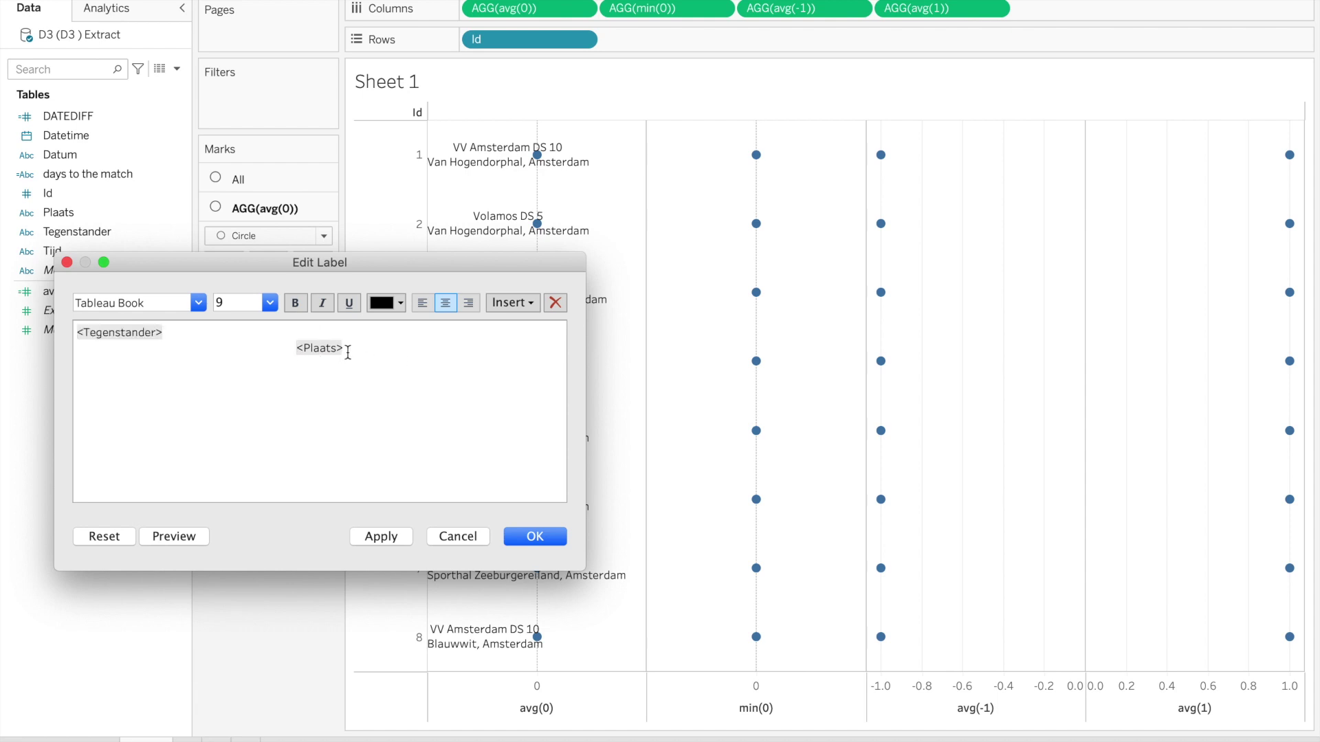
left_click(422, 302)
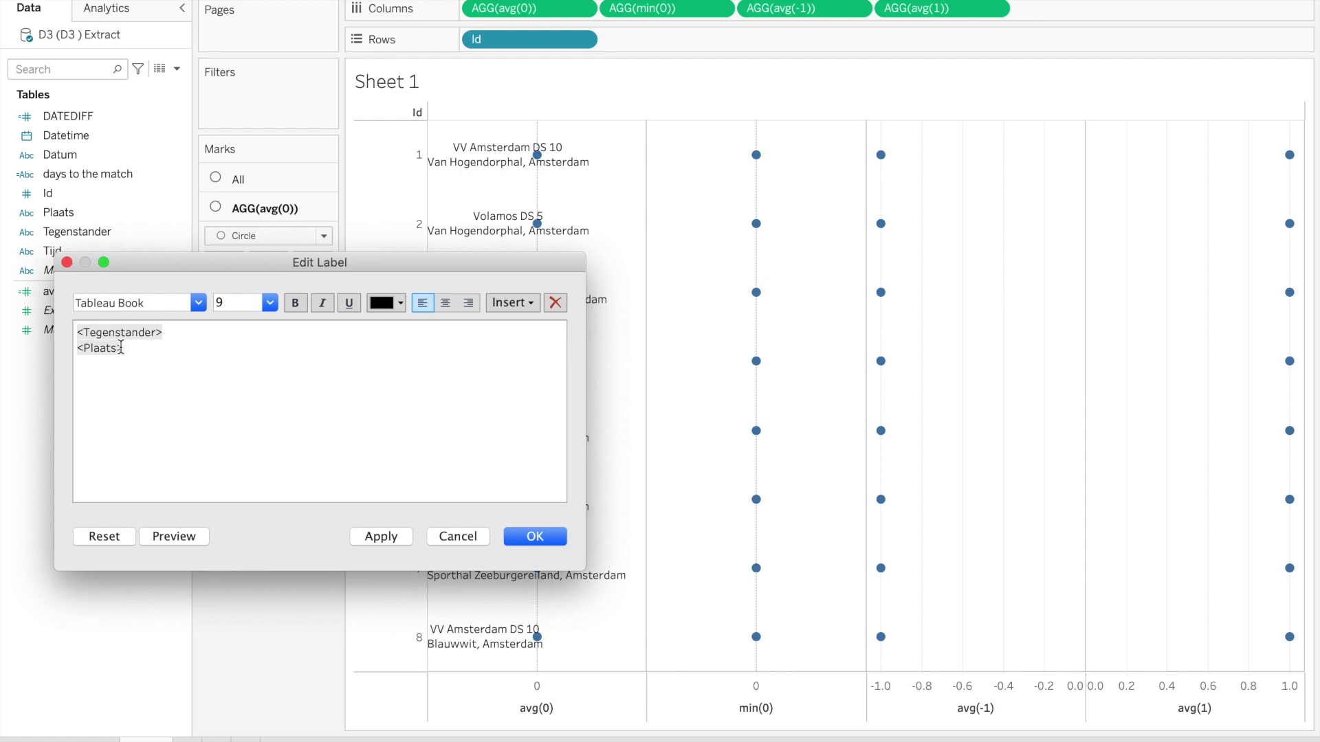
Make the Tegenstander label line bold in a dark font colour.
left_click_drag(180, 332, 43, 332)
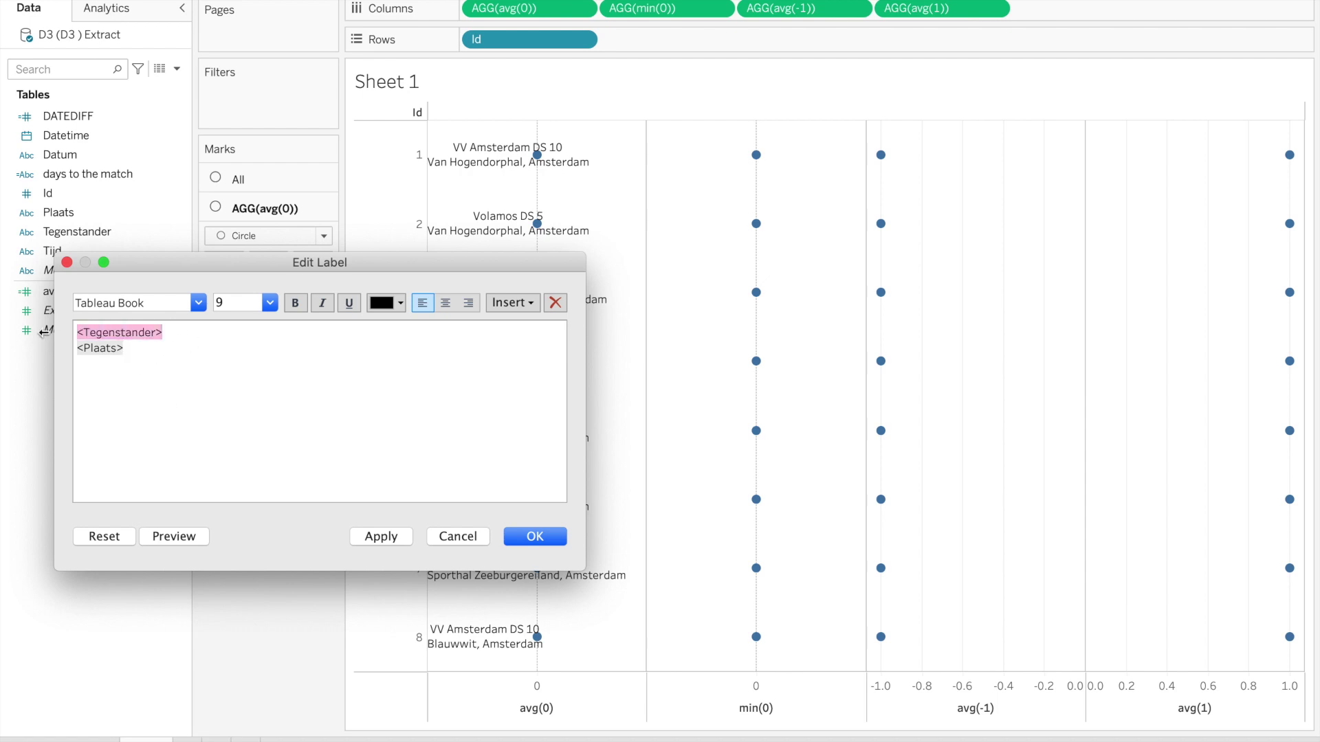
key("super+b")
left_click(395, 305)
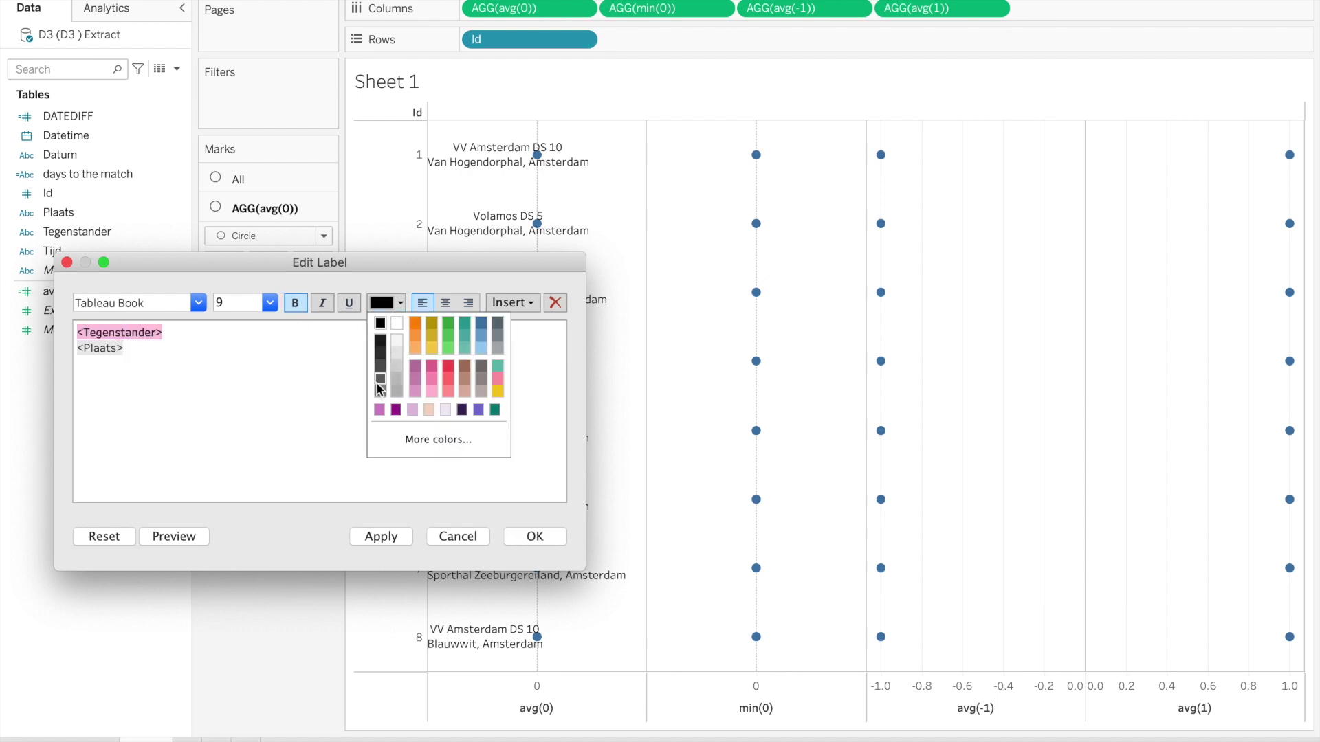
left_click(380, 383)
left_click(156, 357)
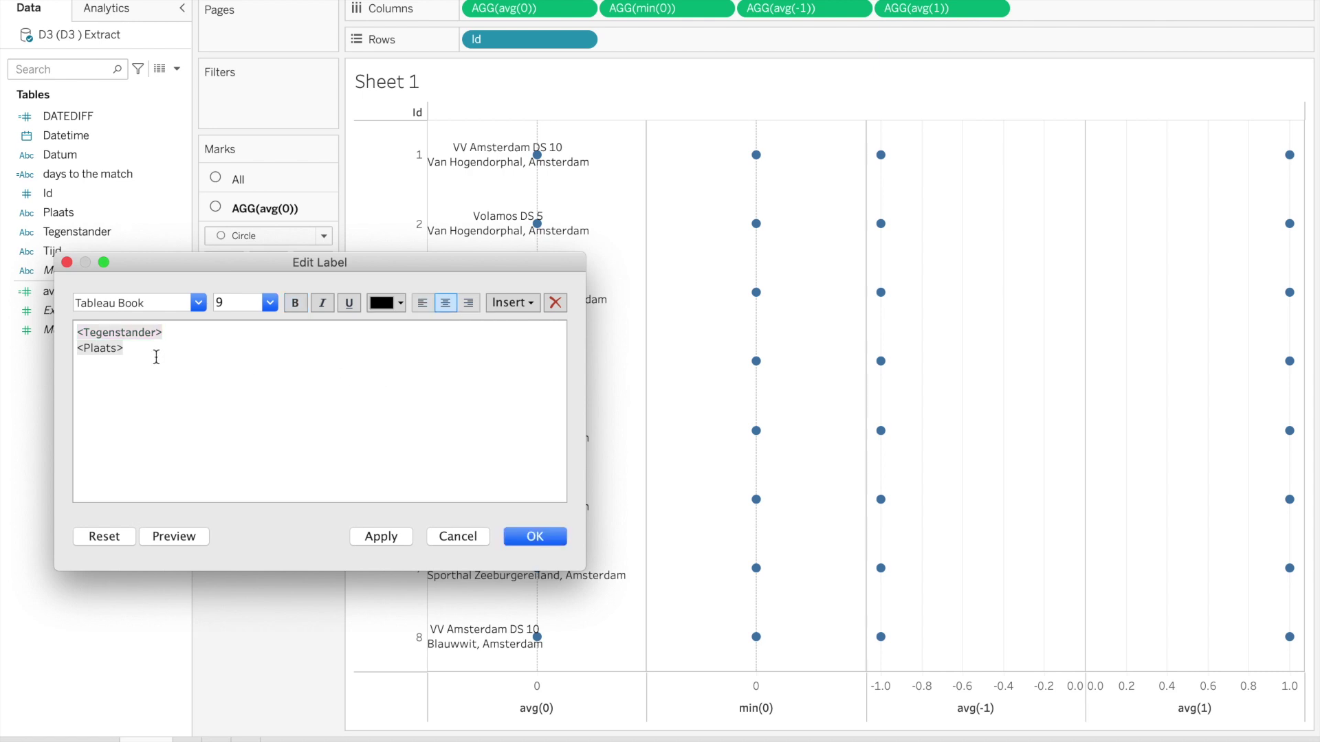
Set the Plaats label line to size 8 and apply the label formatting.
left_click_drag(156, 357, 72, 350)
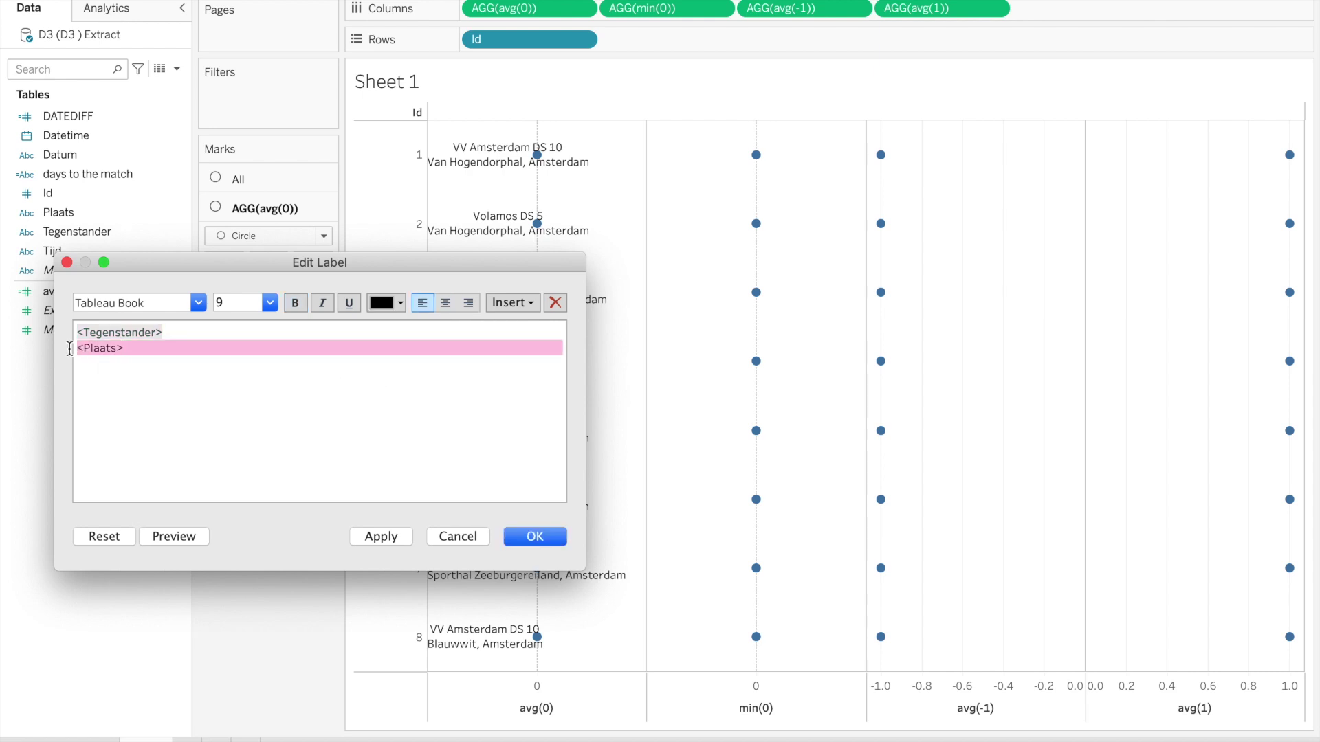
left_click(269, 303)
left_click(238, 320)
left_click(236, 389)
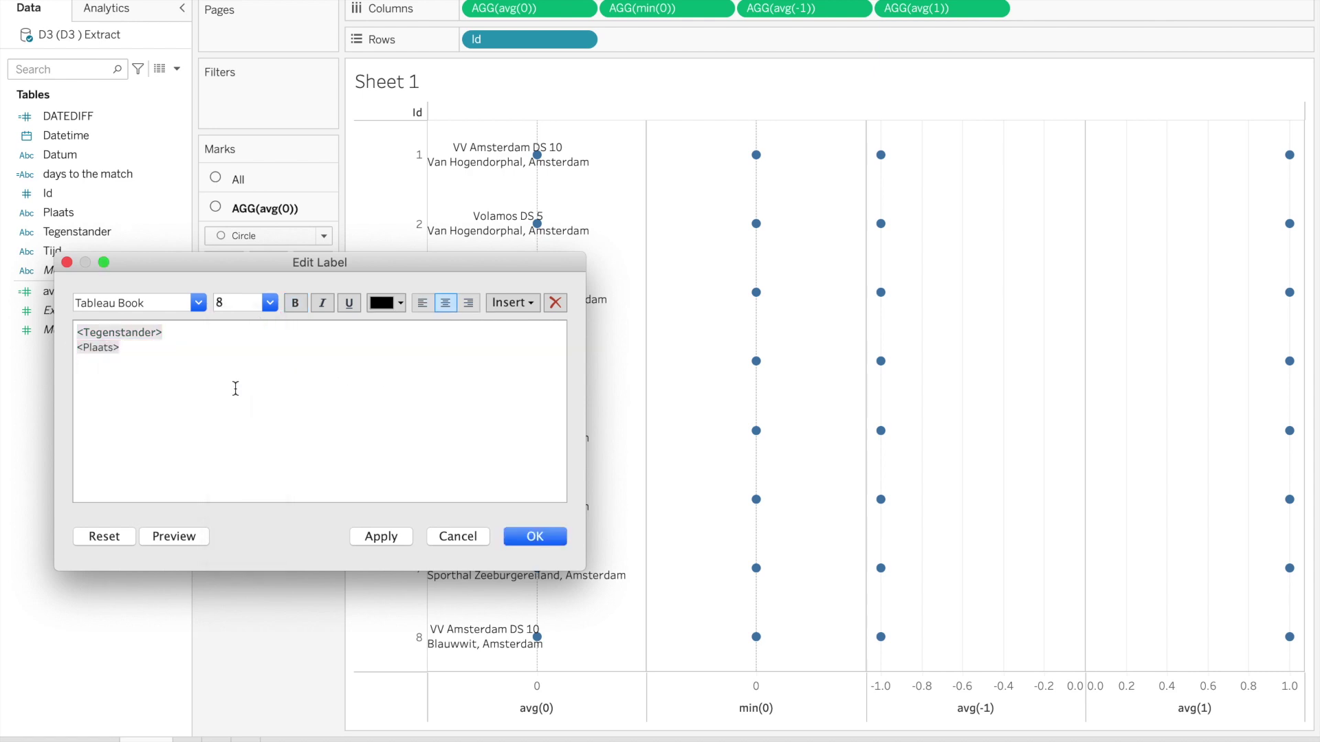
left_click(364, 537)
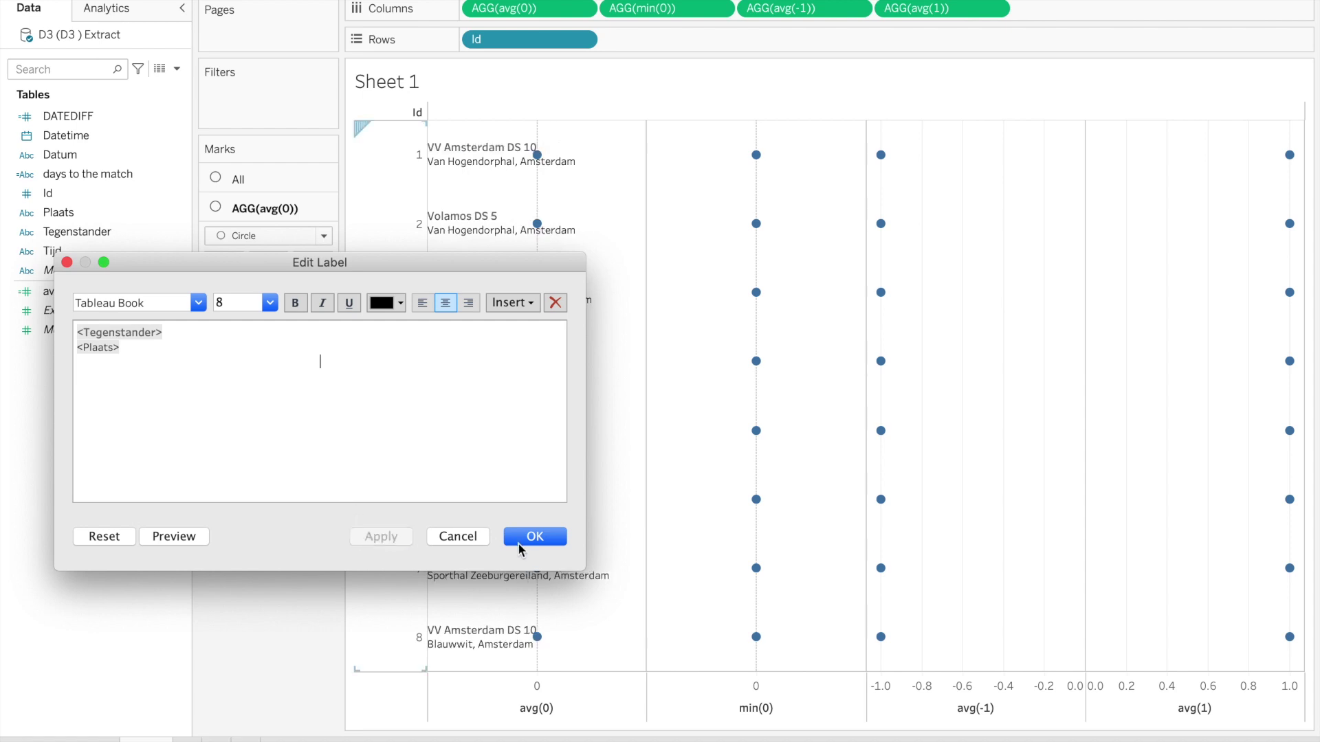
left_click(520, 548)
left_click(274, 595)
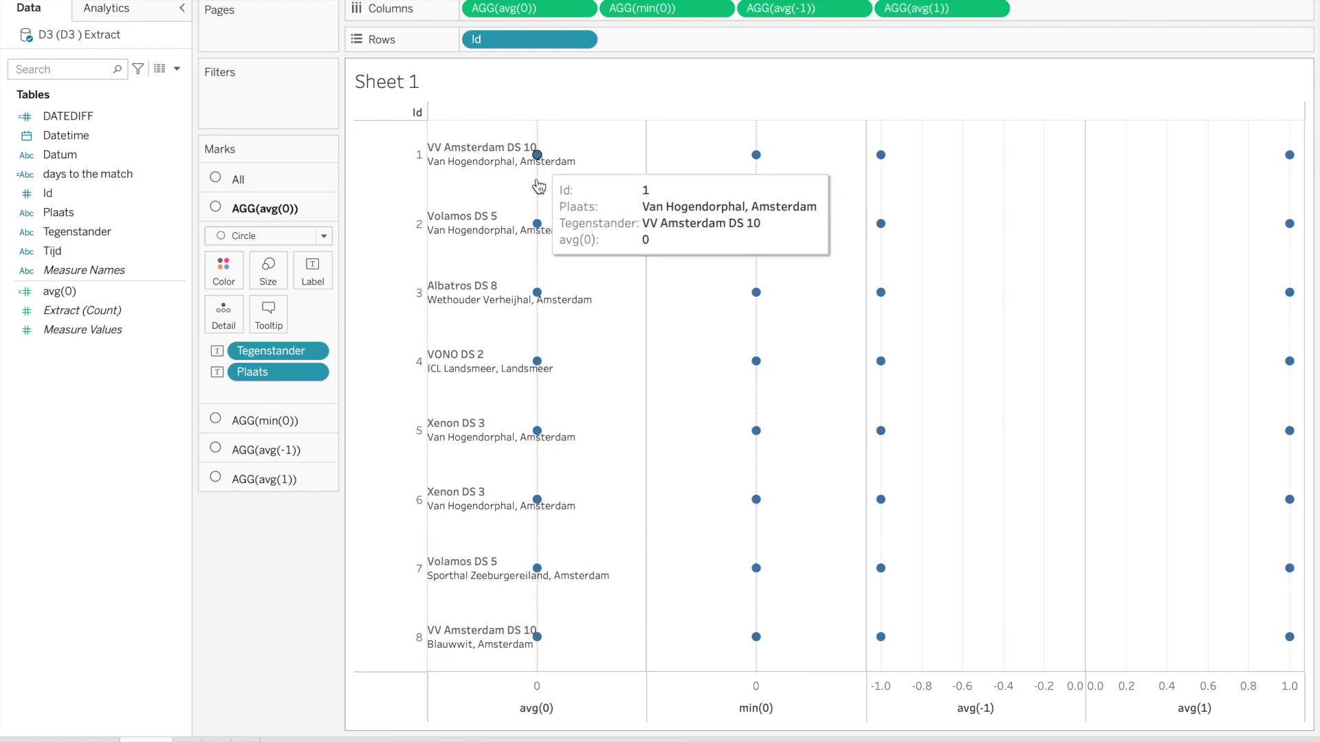
Shrink the avg(0) circles to minimum size and set their colour opacity to 0%.
mouse_move(538, 234)
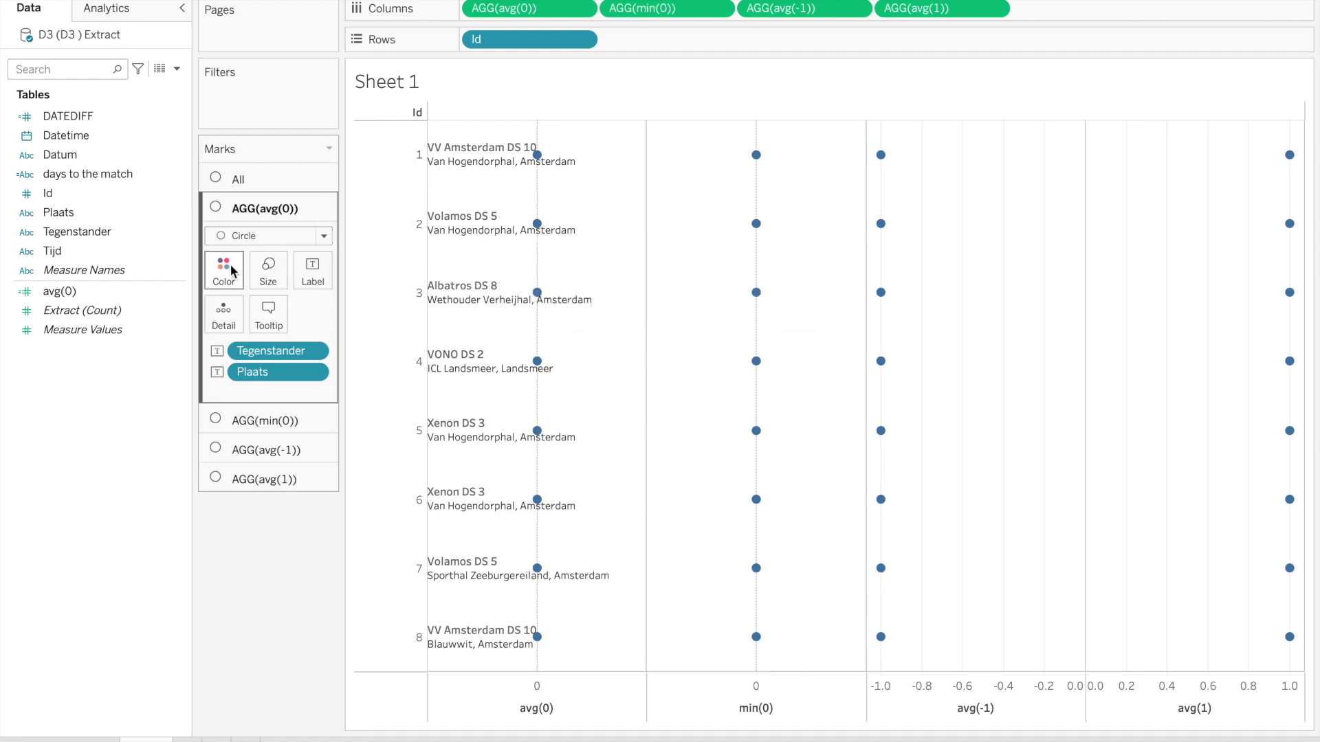
left_click(268, 269)
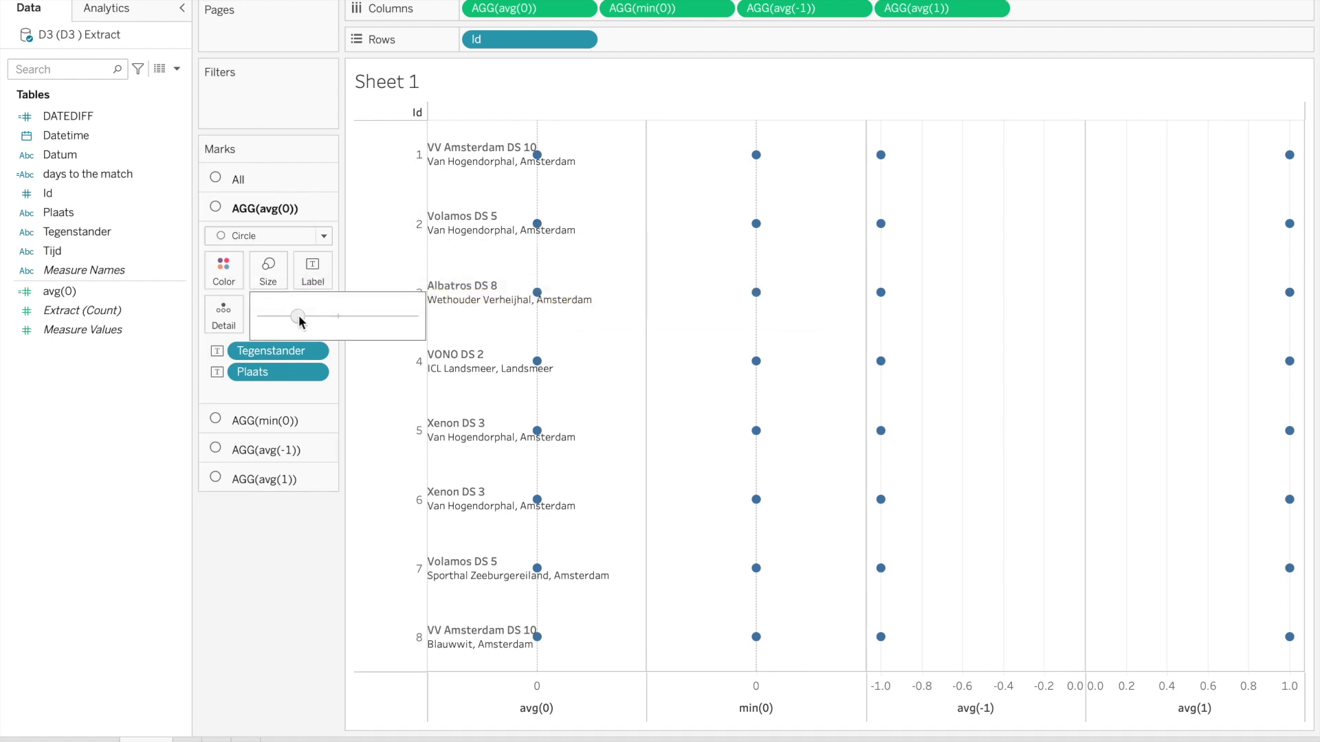
left_click_drag(299, 317, 253, 324)
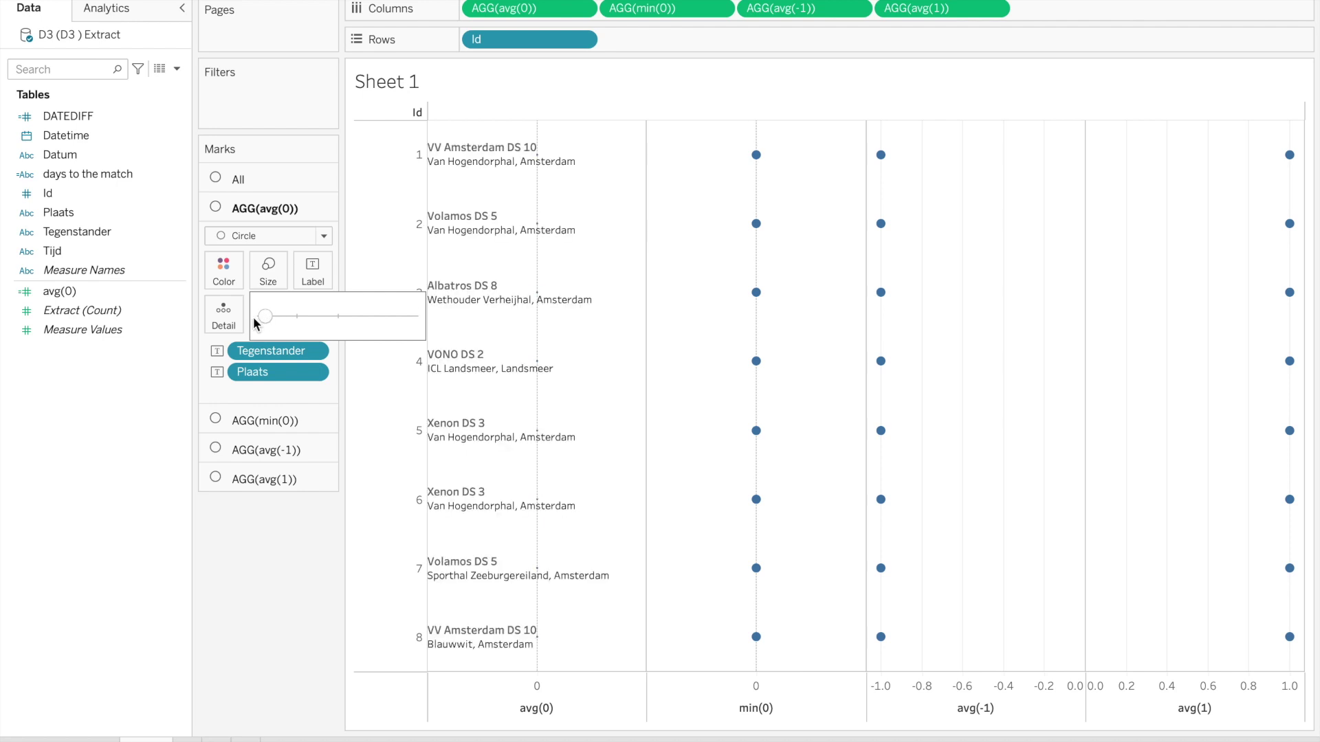
left_click(224, 279)
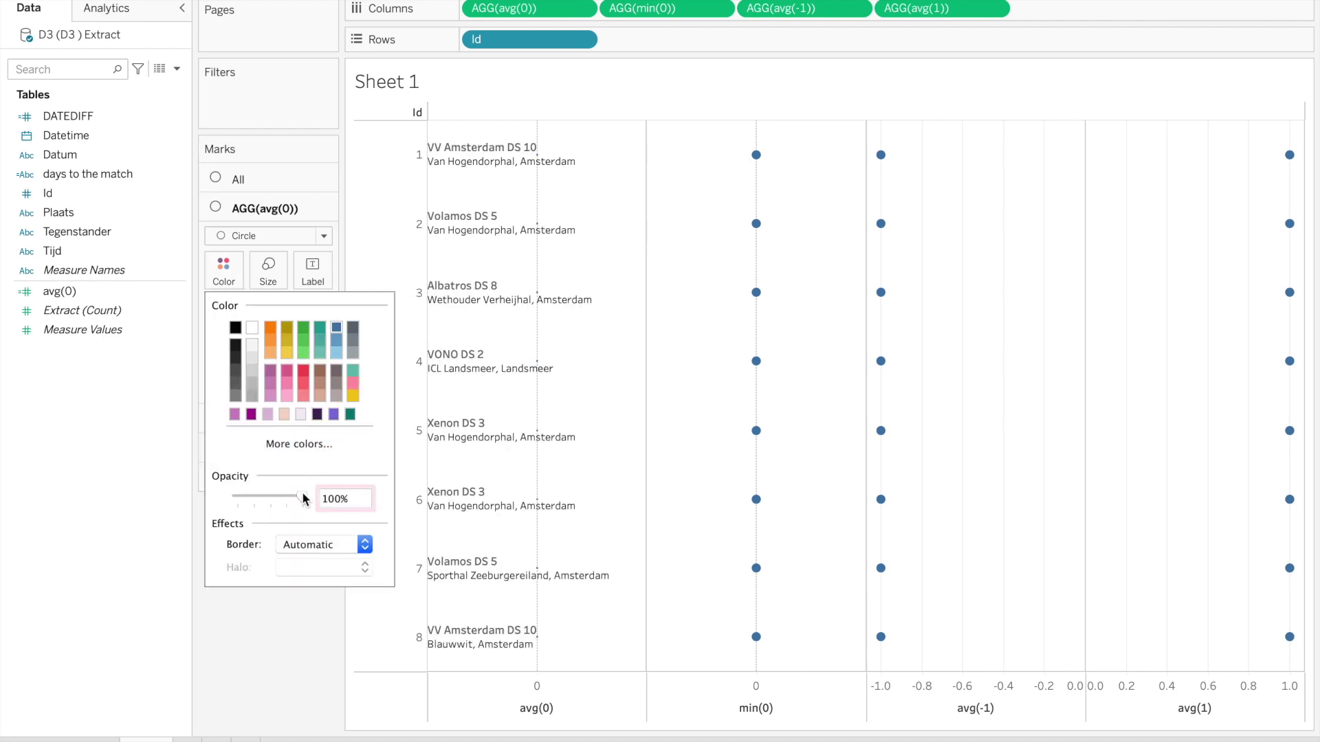
left_click_drag(302, 497, 230, 501)
left_click(148, 516)
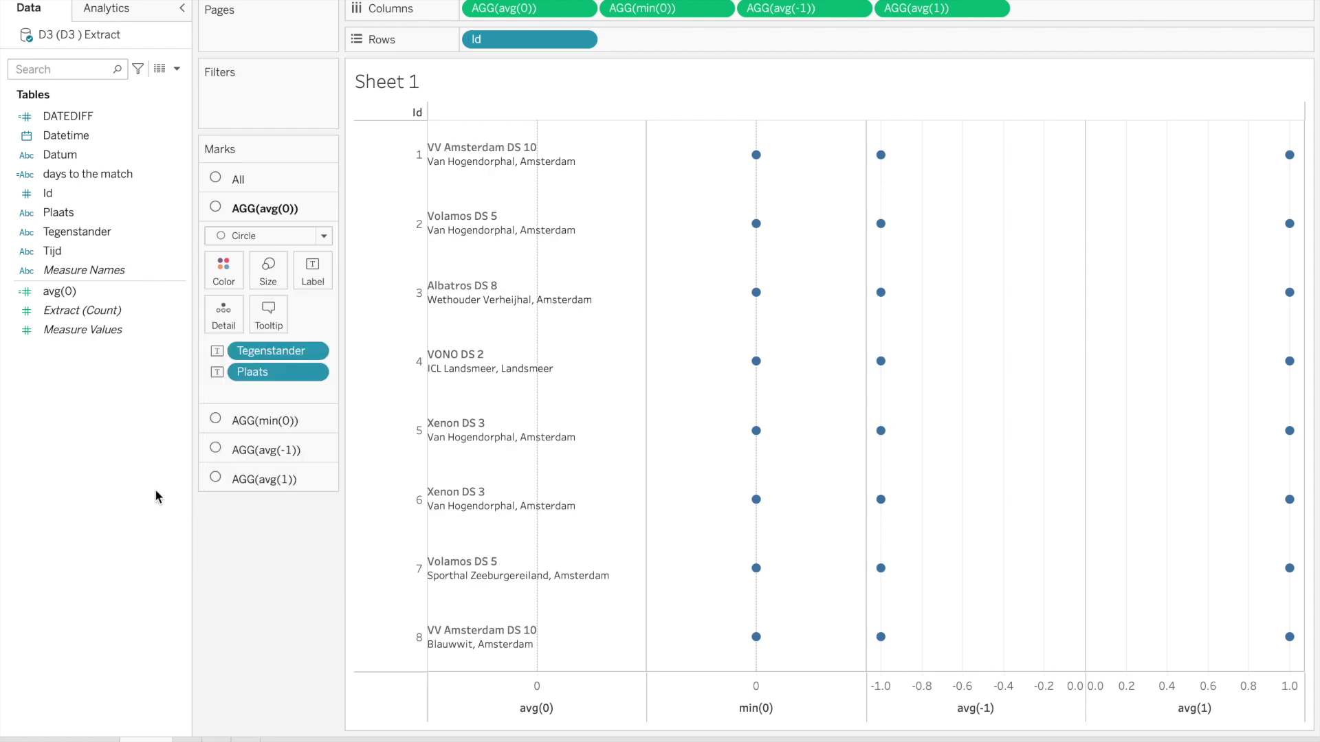
left_click(303, 284)
Set the avg(0) label alignment to left horizontally and middle vertically.
left_click(403, 416)
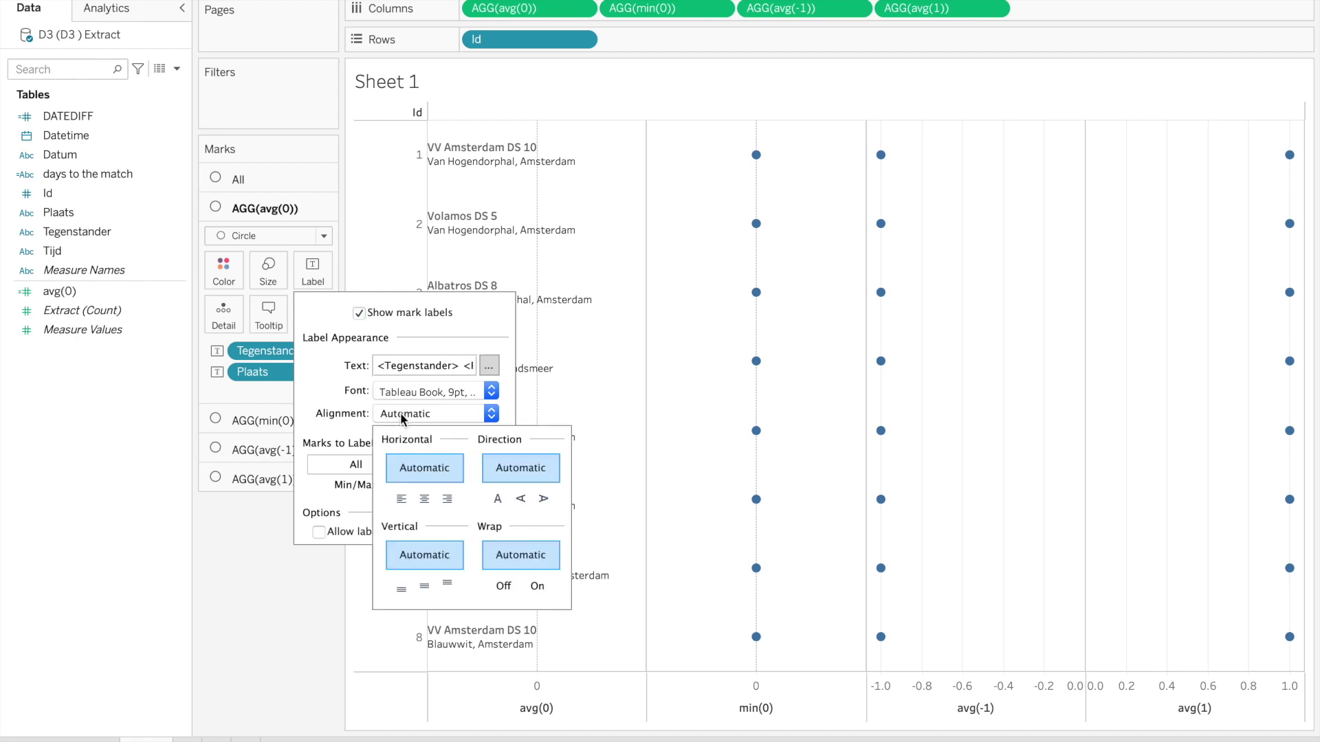
left_click(424, 500)
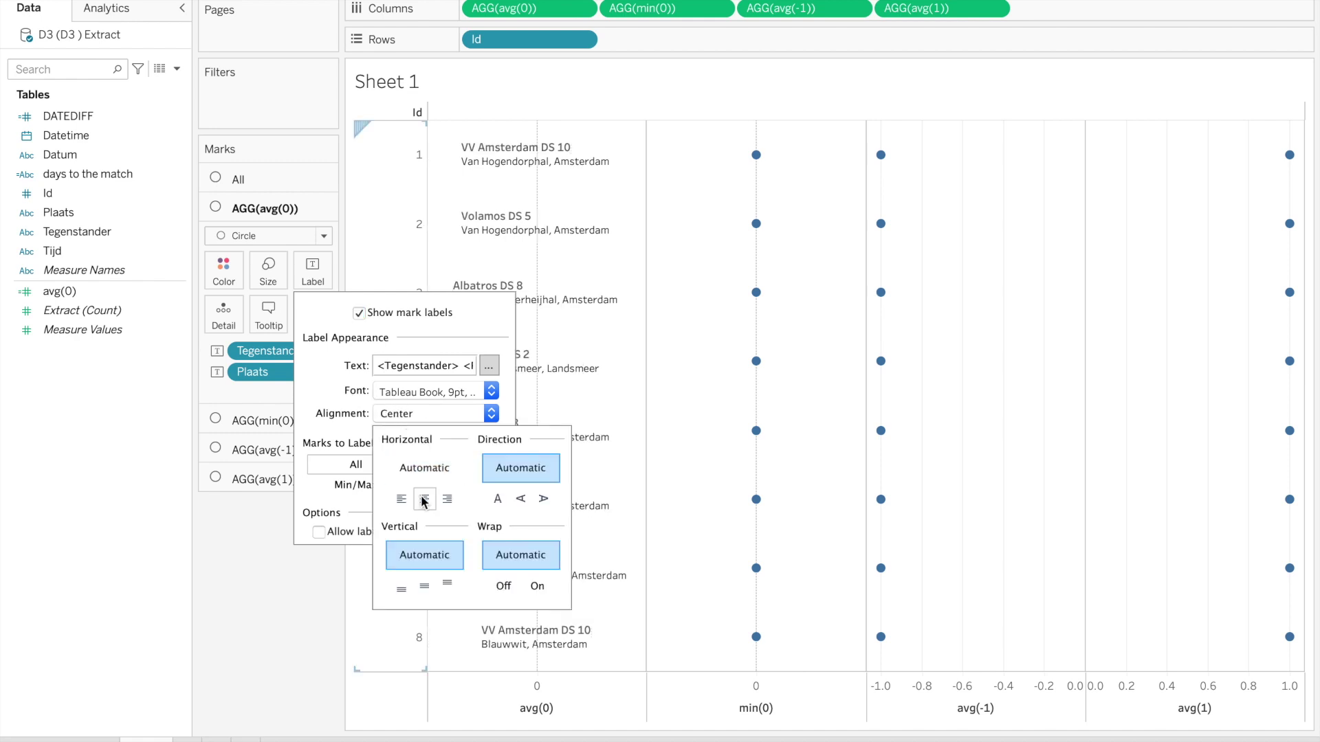
left_click(446, 499)
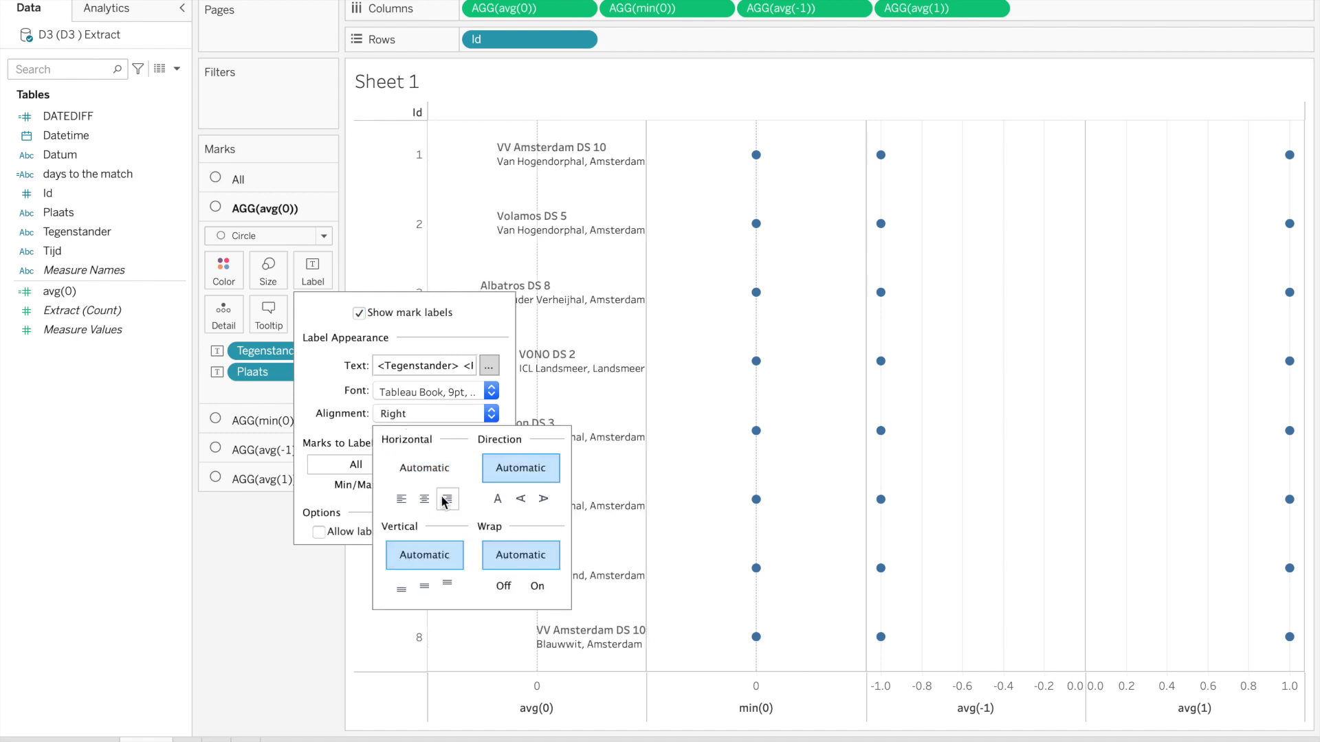
left_click(402, 500)
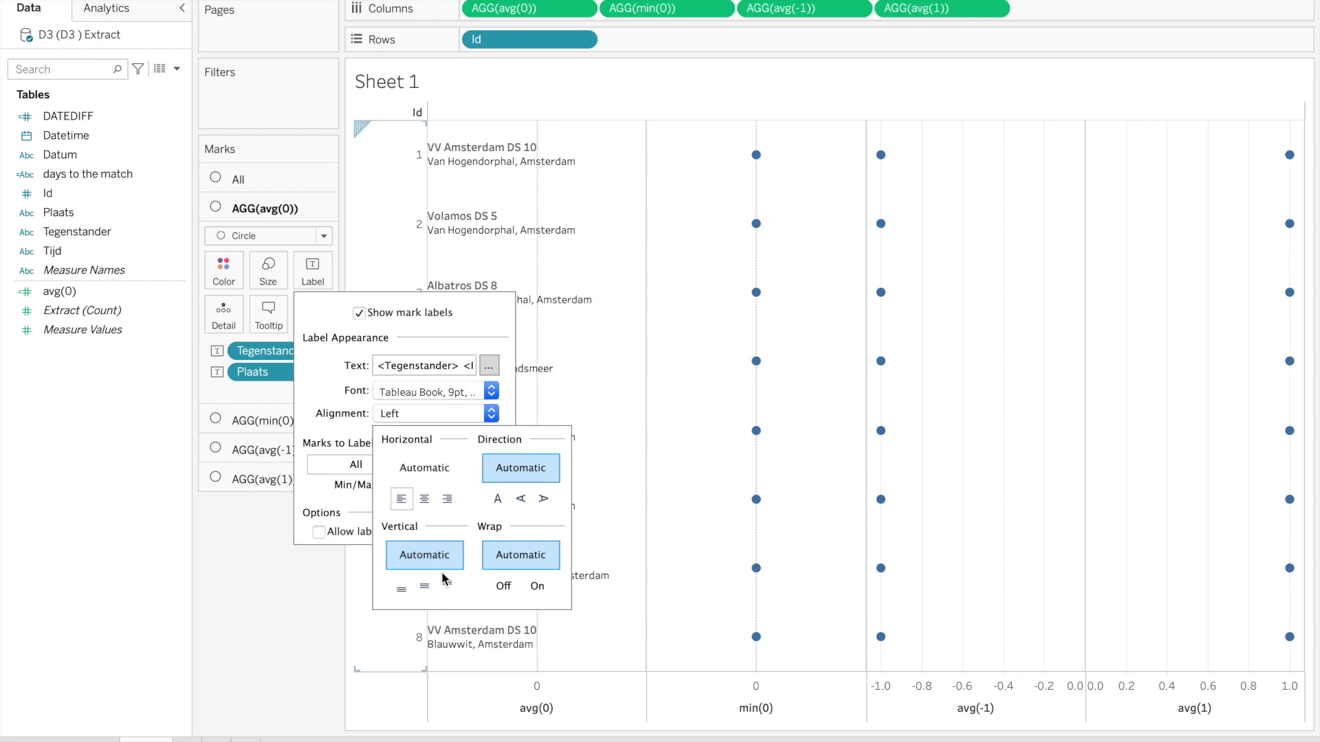
left_click(425, 586)
left_click(272, 603)
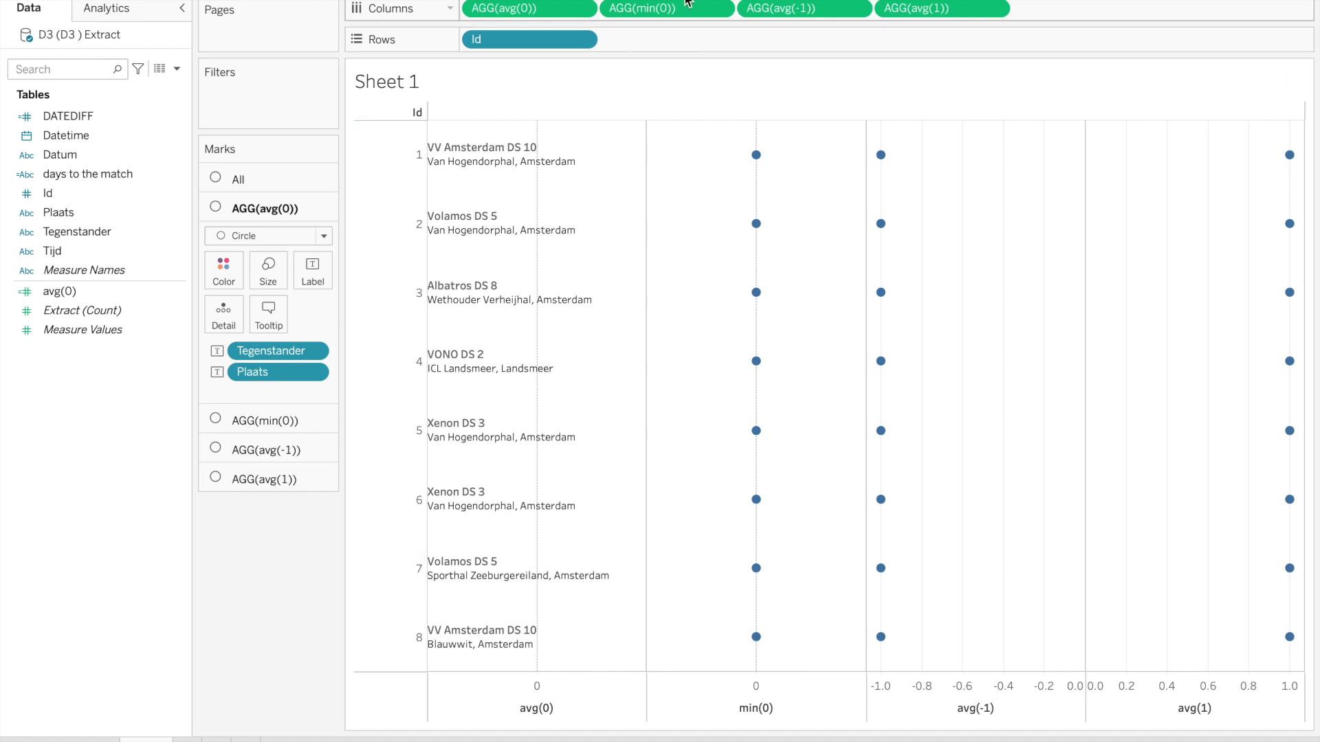
left_click(665, 8)
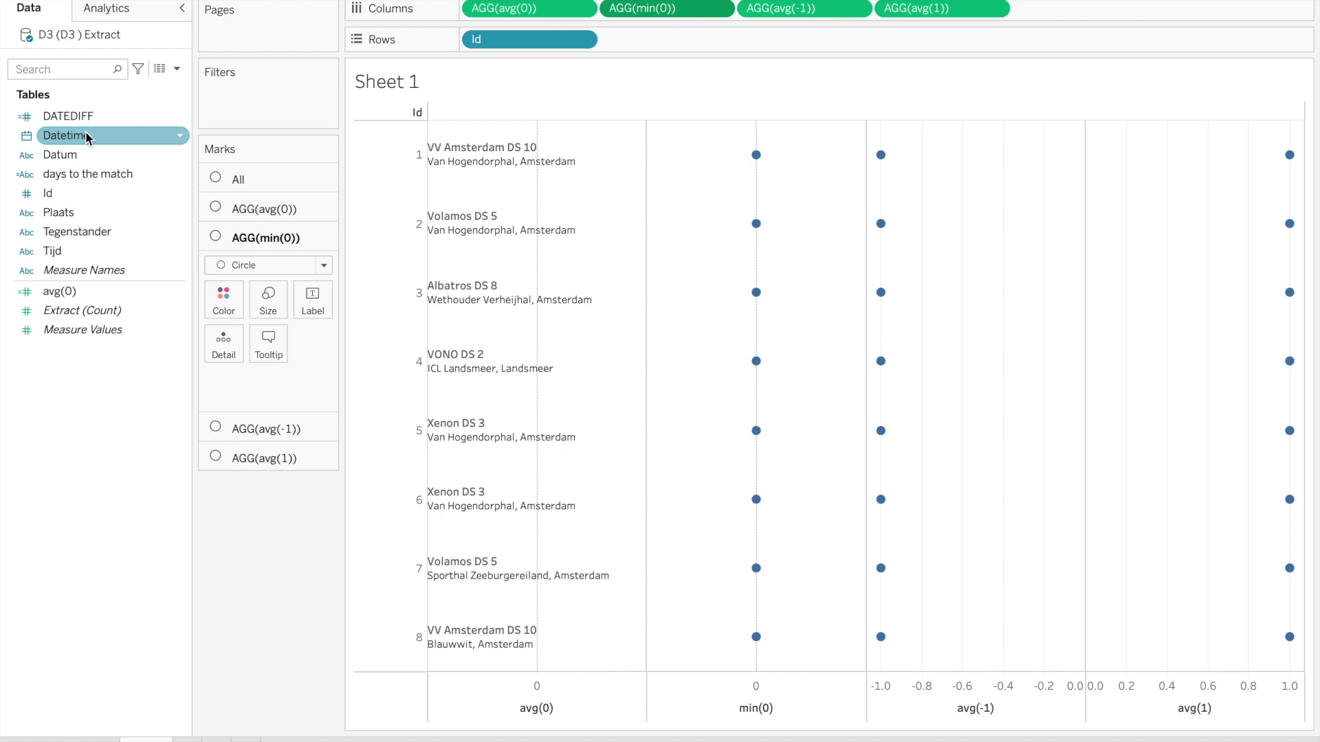
Label the min(0) marks with the discrete Datetime field and Tijd beneath it.
left_click_drag(86, 135, 309, 306)
left_click(679, 201)
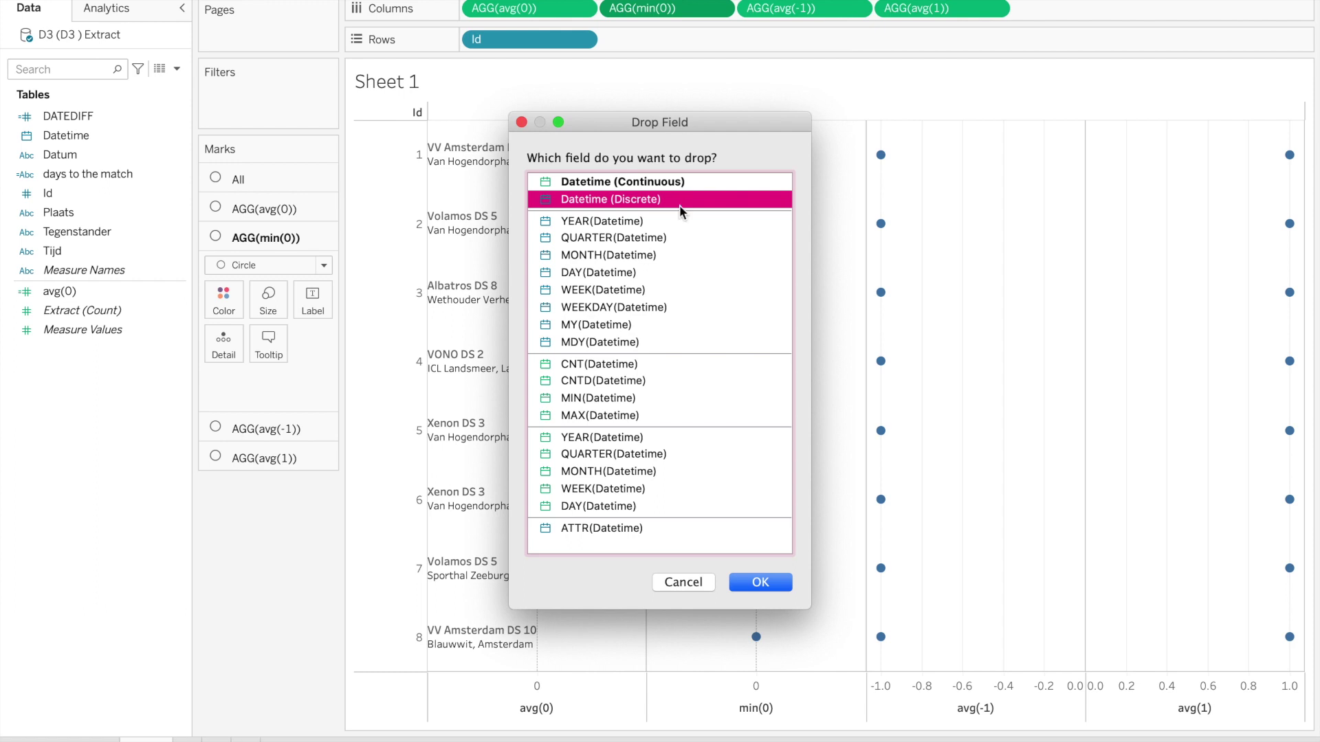
left_click(744, 583)
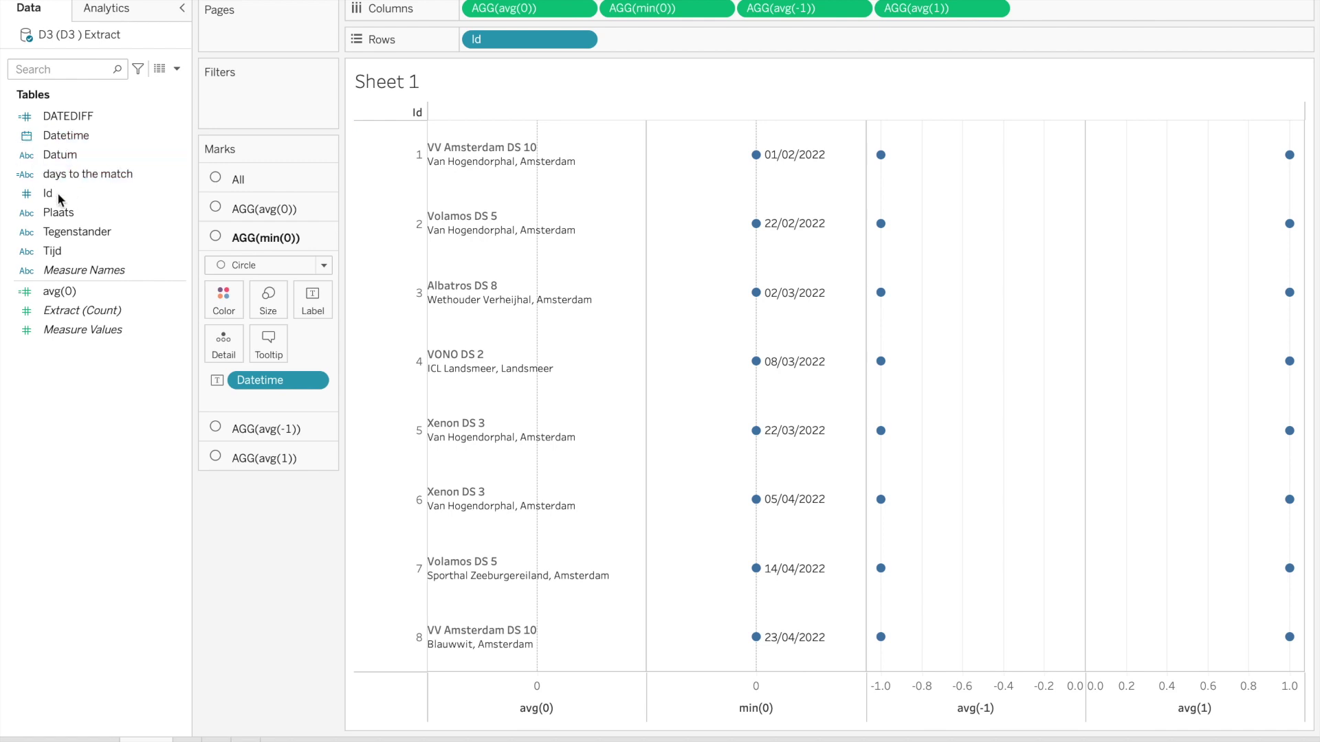
left_click_drag(68, 253, 302, 295)
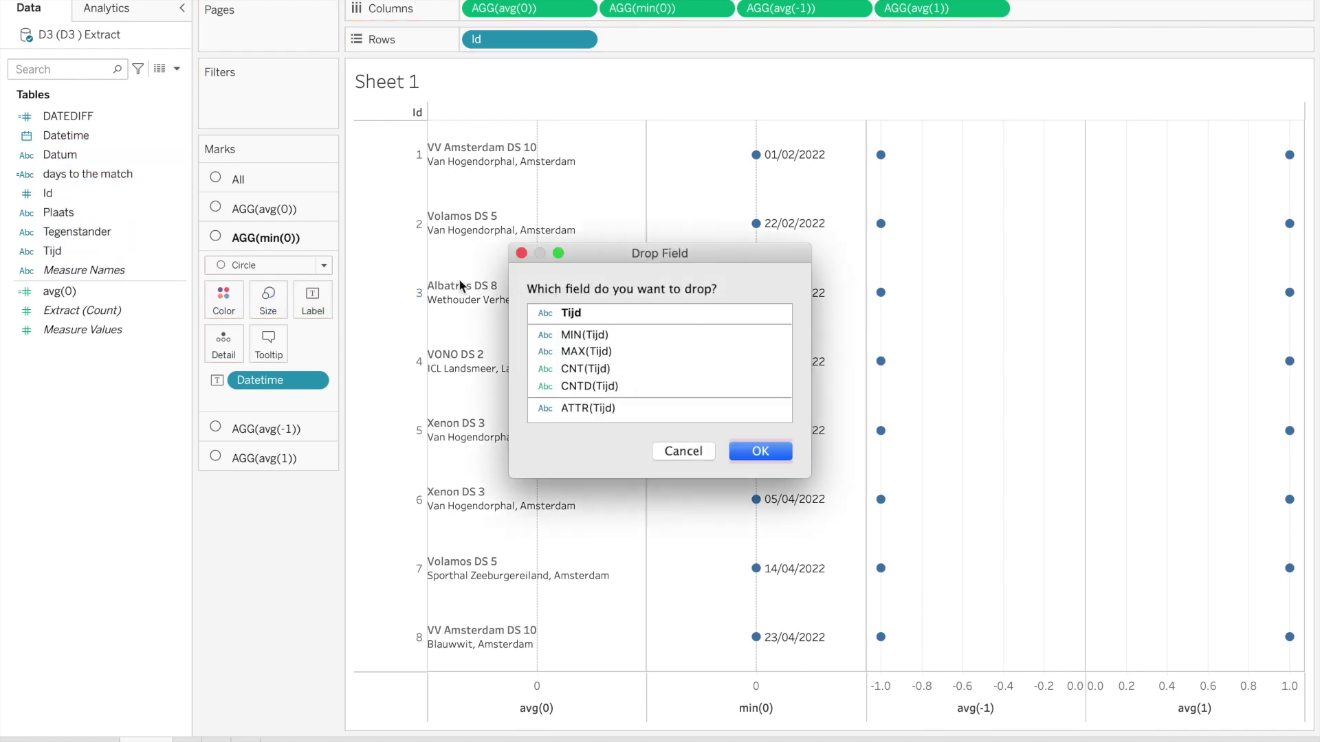
left_click(607, 313)
left_click(758, 455)
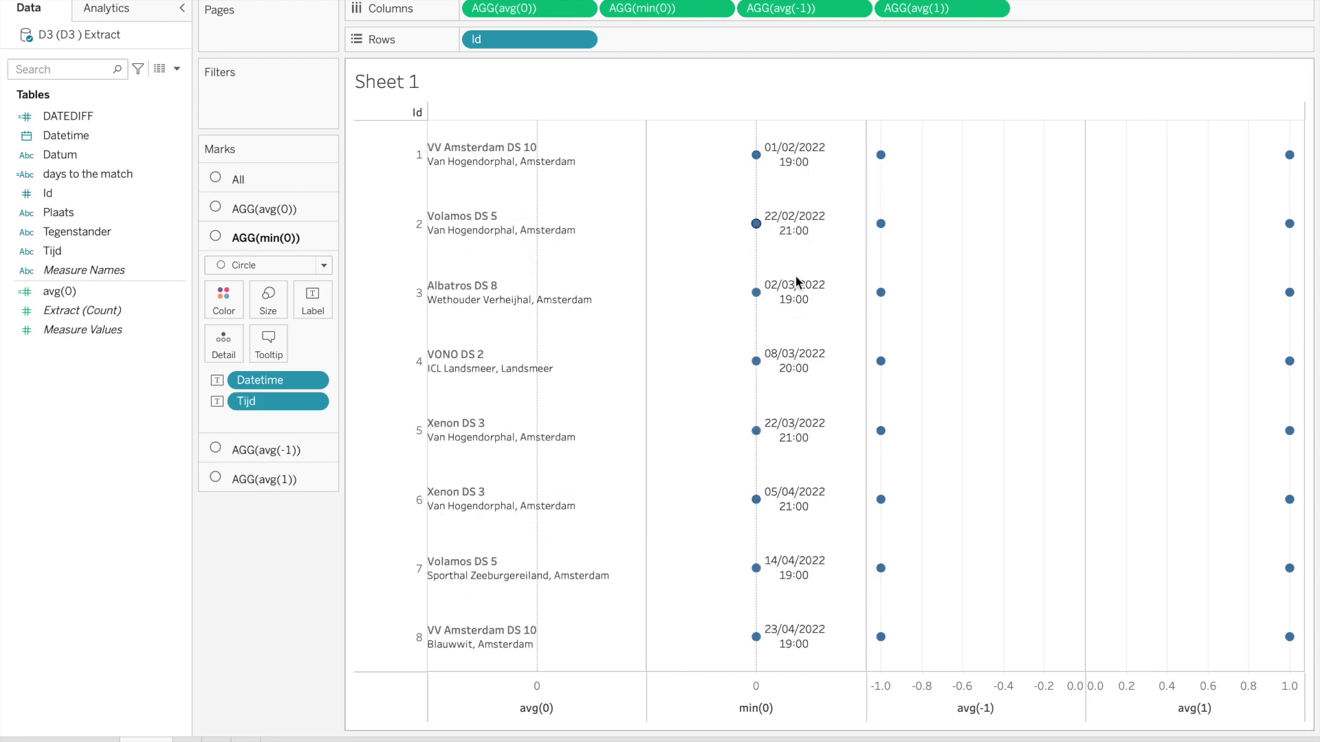
Shrink the min(0) dots to minimum size and set their opacity to 0%.
left_click(267, 313)
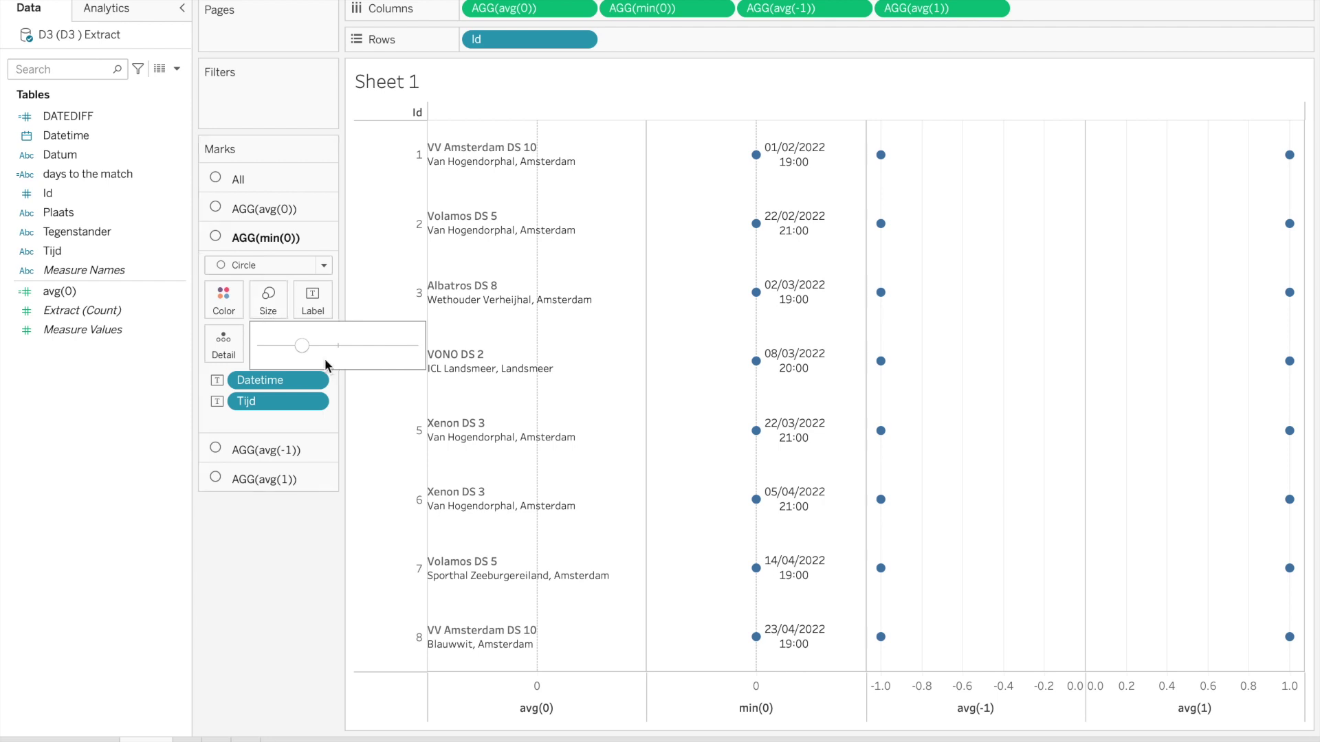
left_click_drag(302, 345, 246, 351)
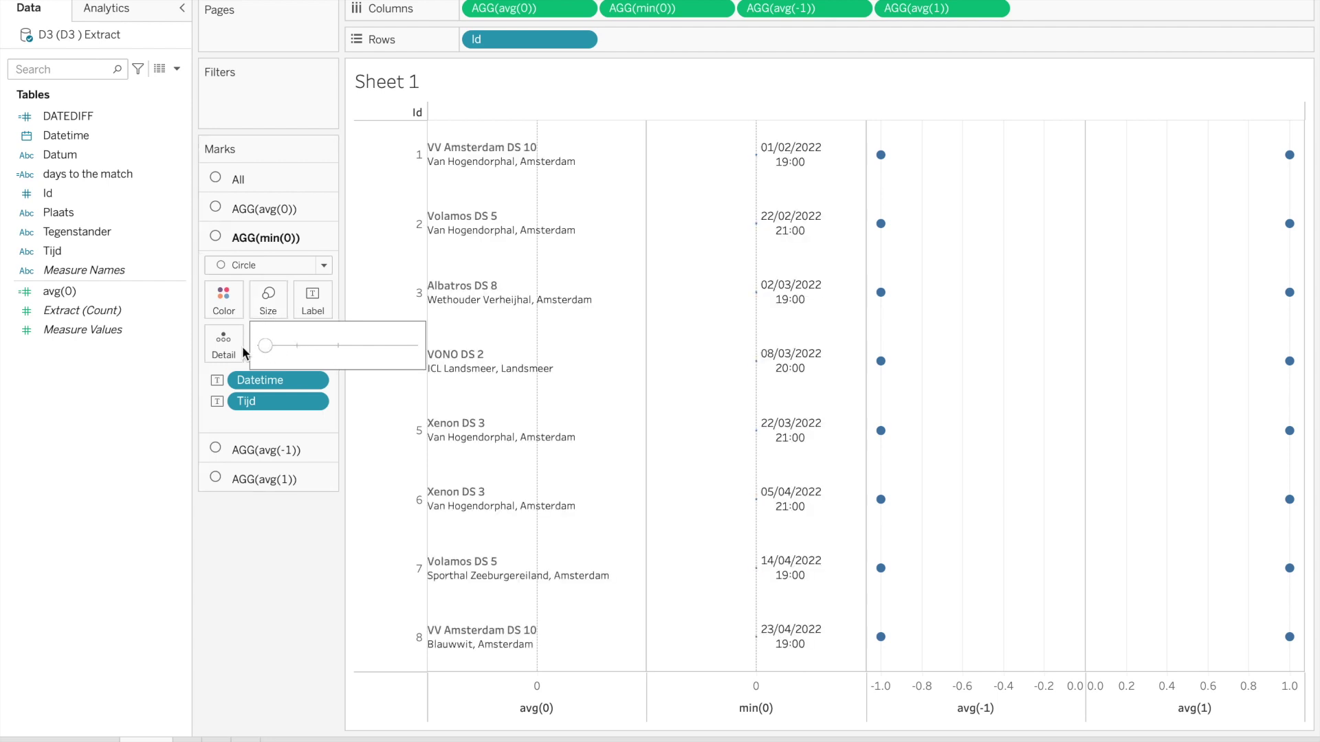
left_click(228, 313)
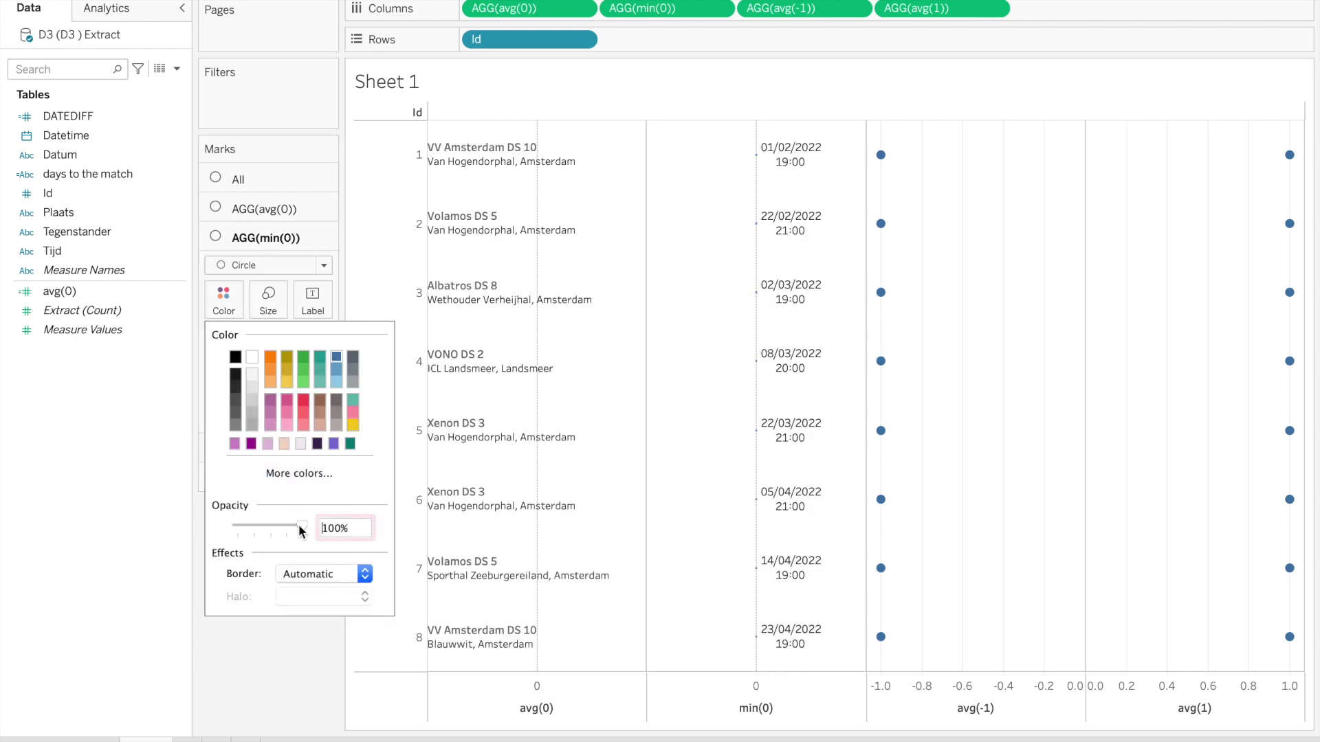
left_click_drag(302, 526, 208, 531)
left_click(135, 522)
Left-align the date and time labels on the min(0) marks.
left_click(311, 294)
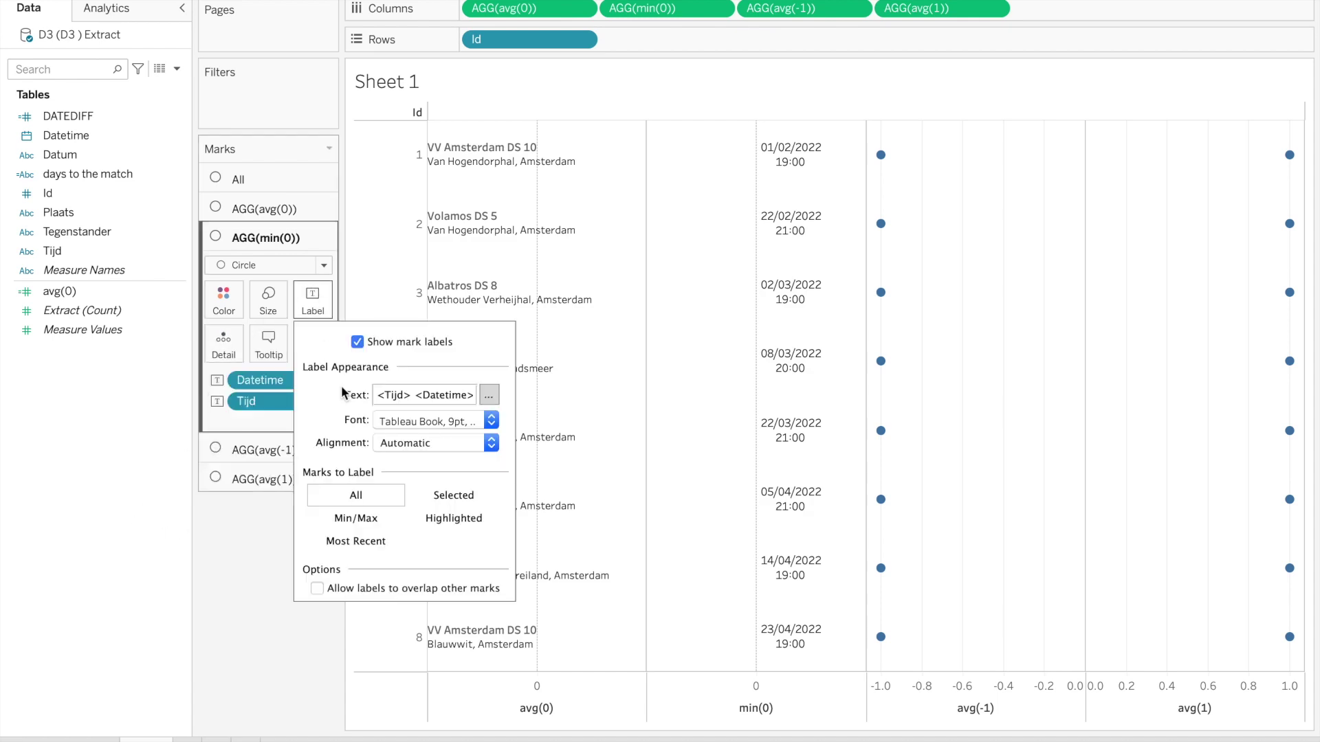
left_click(421, 443)
left_click(401, 529)
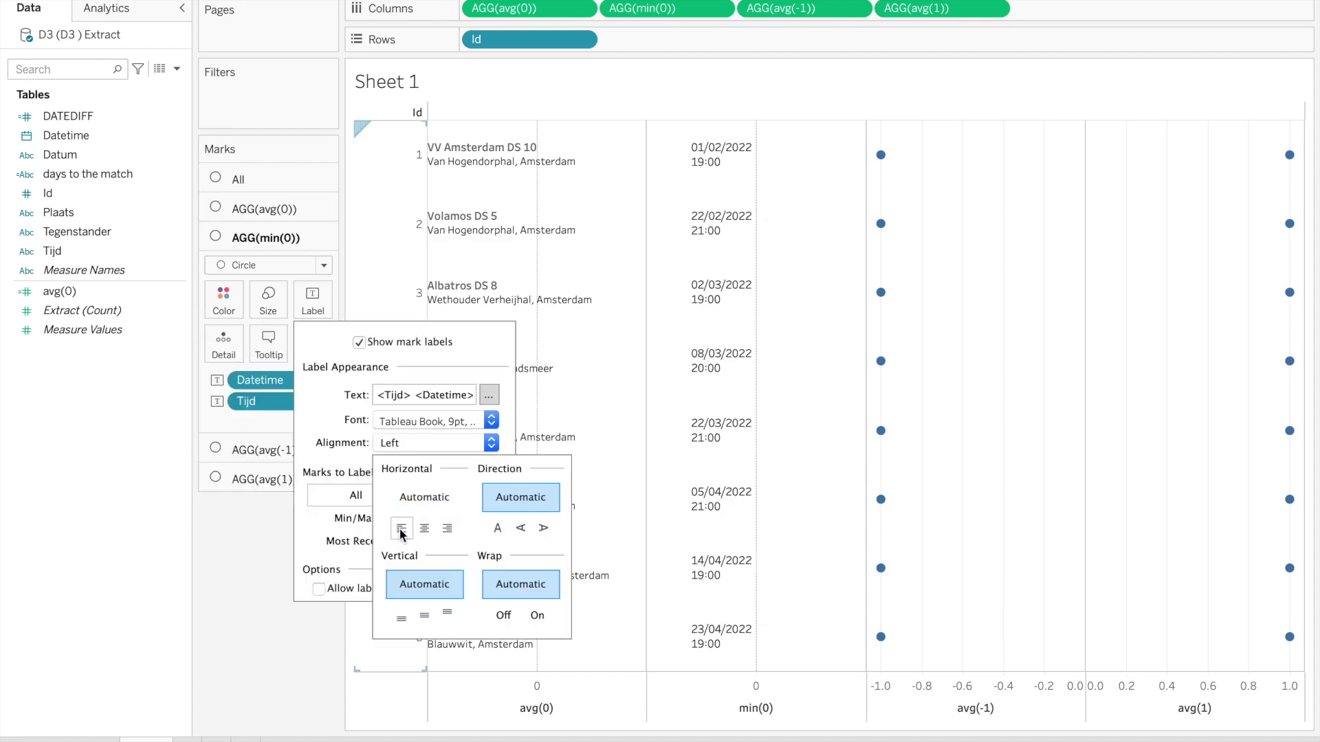
left_click(110, 608)
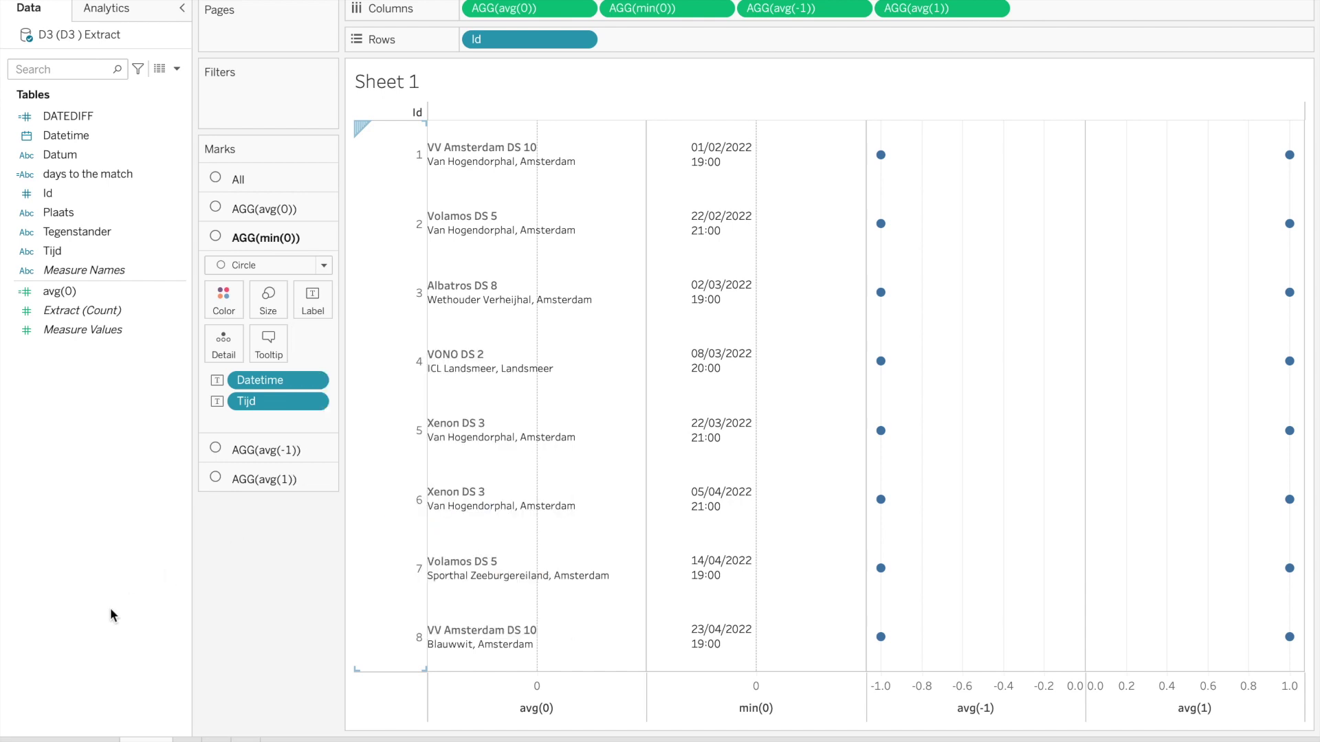
left_click(827, 729)
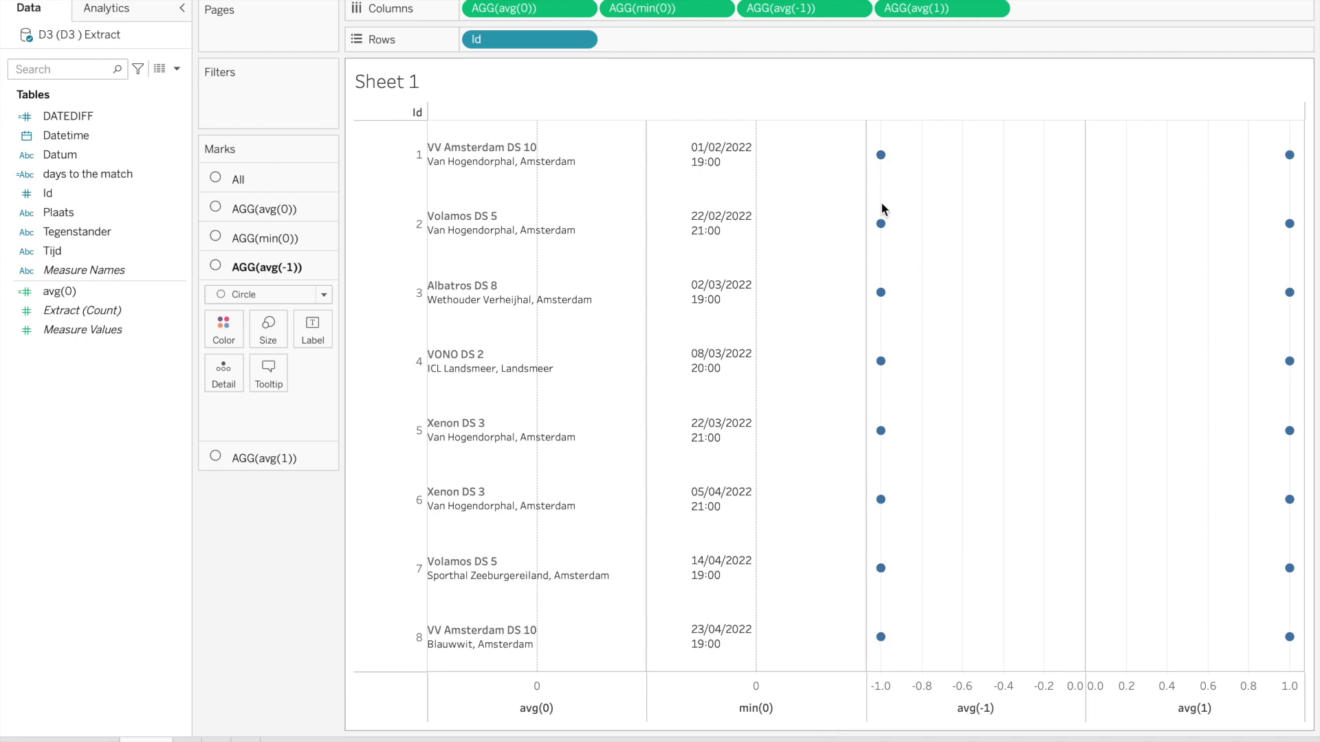
Move avg(1) ahead of avg(-1) on Columns and make the avg(-1) marks enlarged squares.
left_click_drag(897, 14, 744, 22)
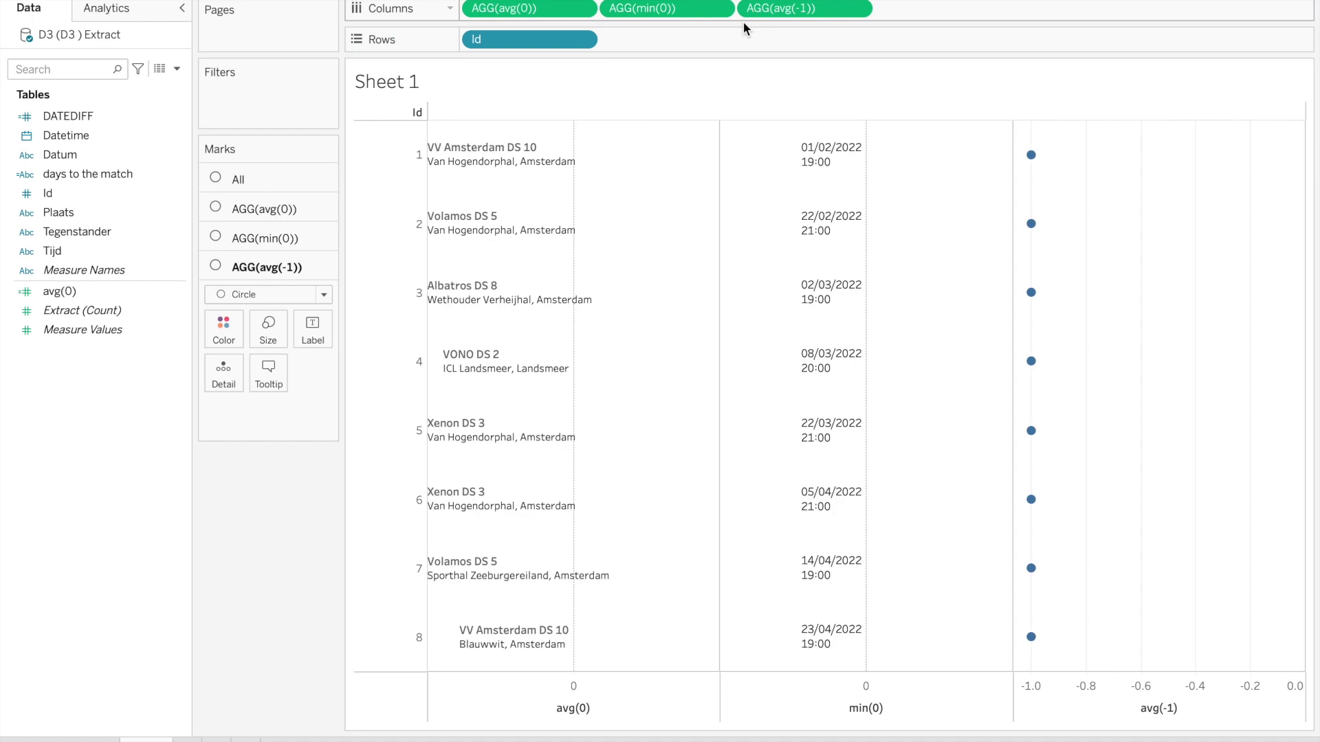
left_click_drag(919, 9, 754, 13)
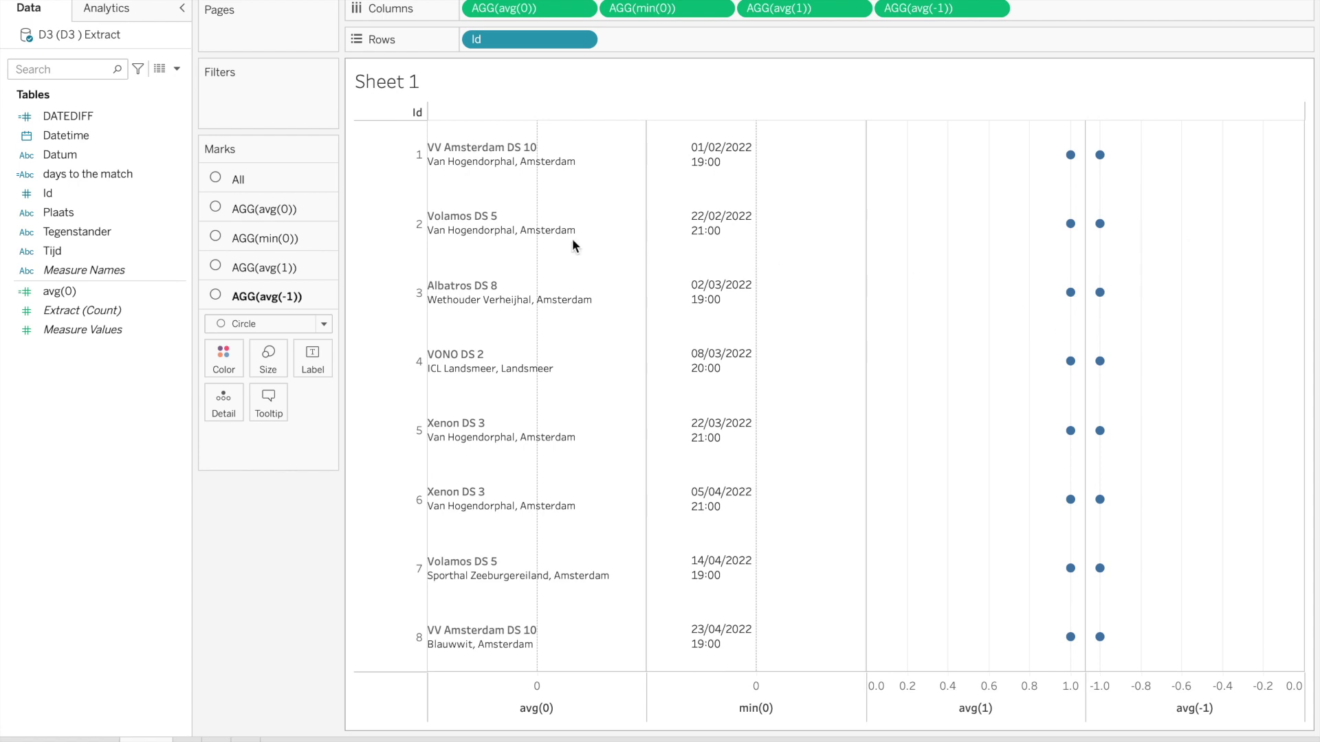
left_click(206, 301)
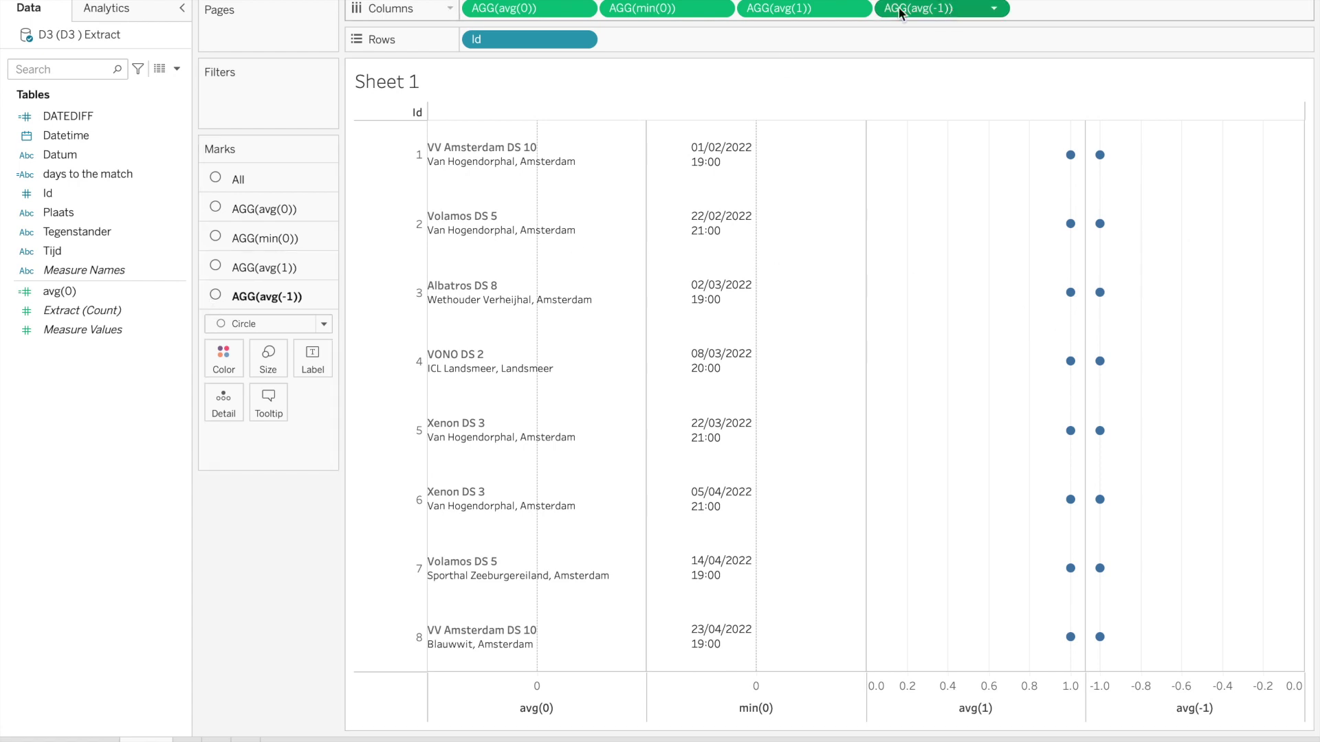
left_click(273, 322)
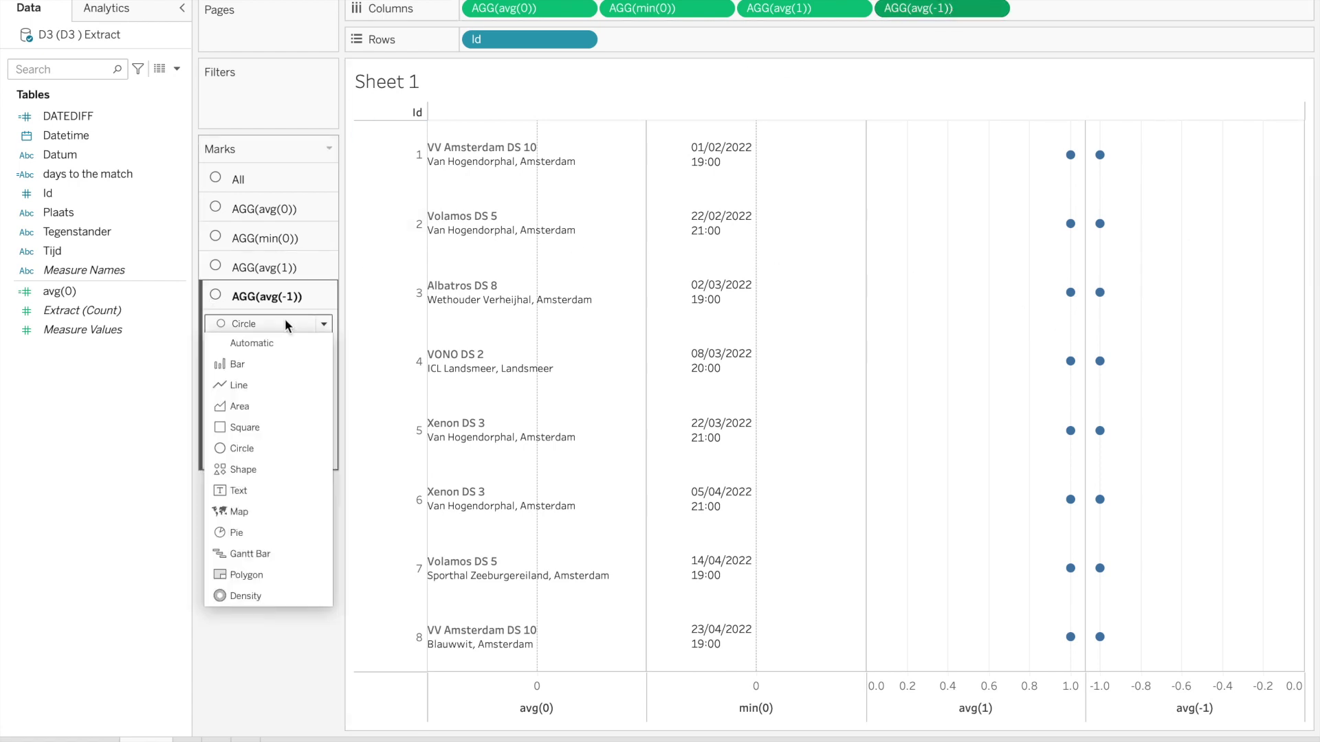
left_click(263, 436)
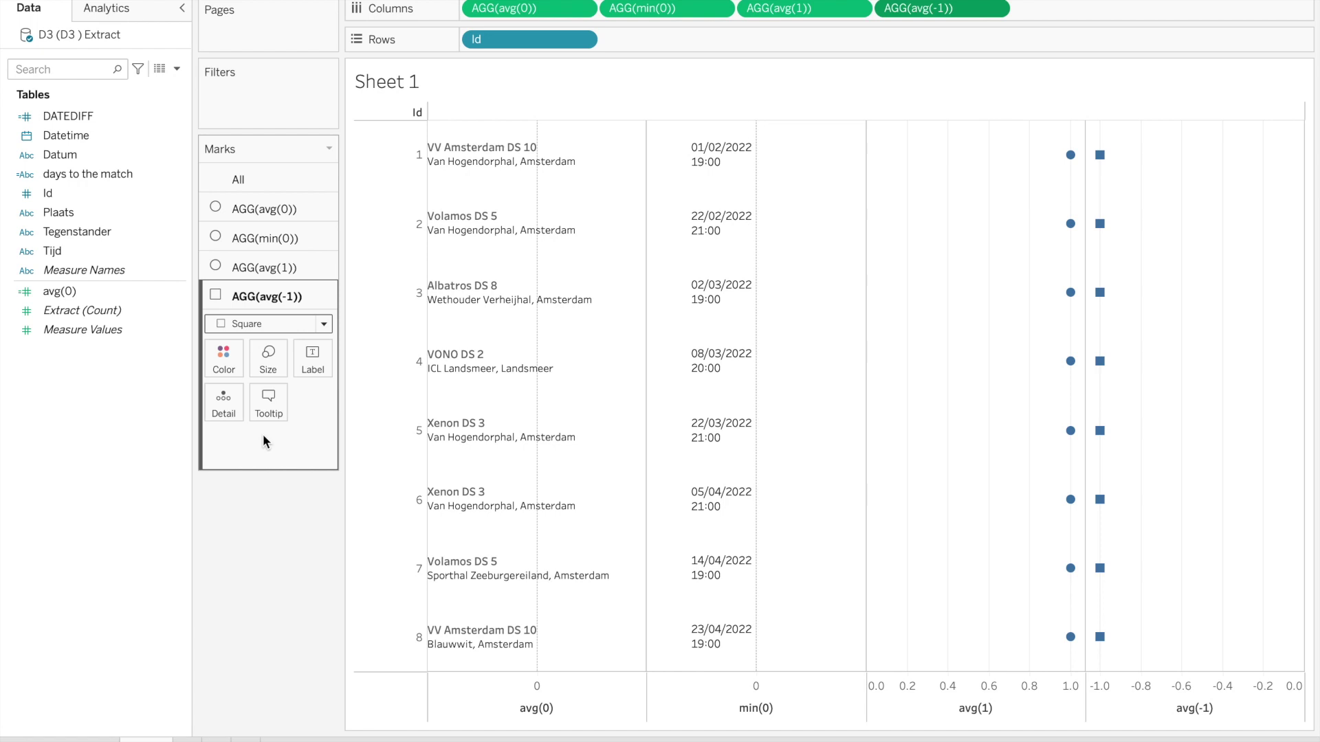
left_click(267, 363)
left_click(335, 405)
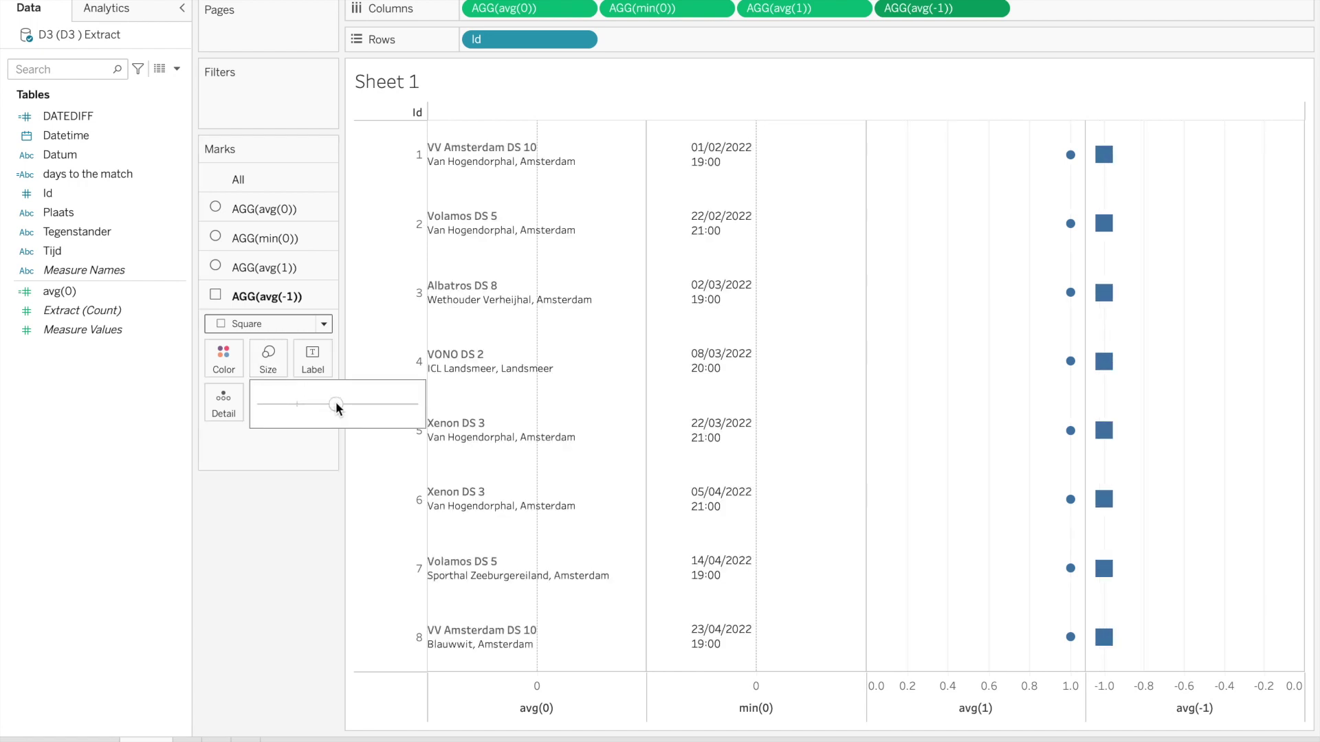
Label the avg(-1) squares with Id, centred, and give them a lilac colour.
left_click_drag(40, 193, 303, 361)
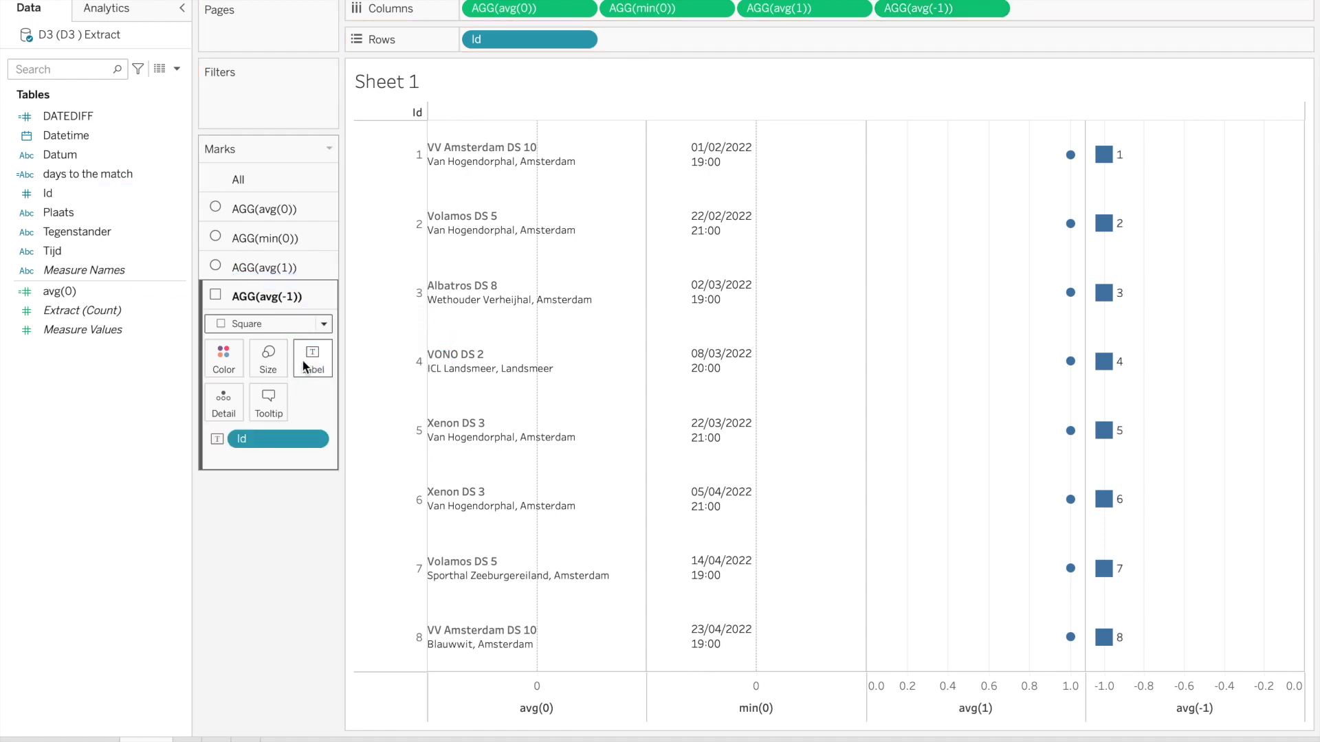
left_click(304, 362)
left_click(414, 503)
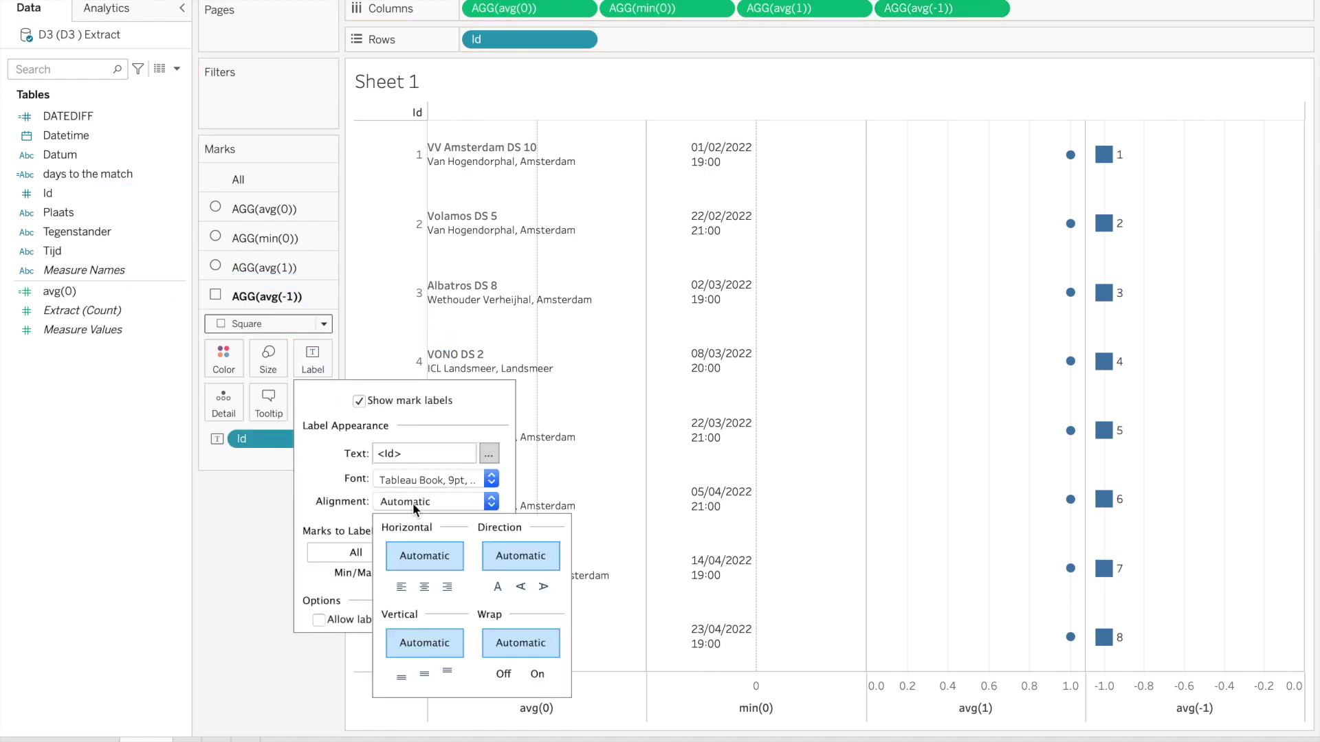
left_click(424, 673)
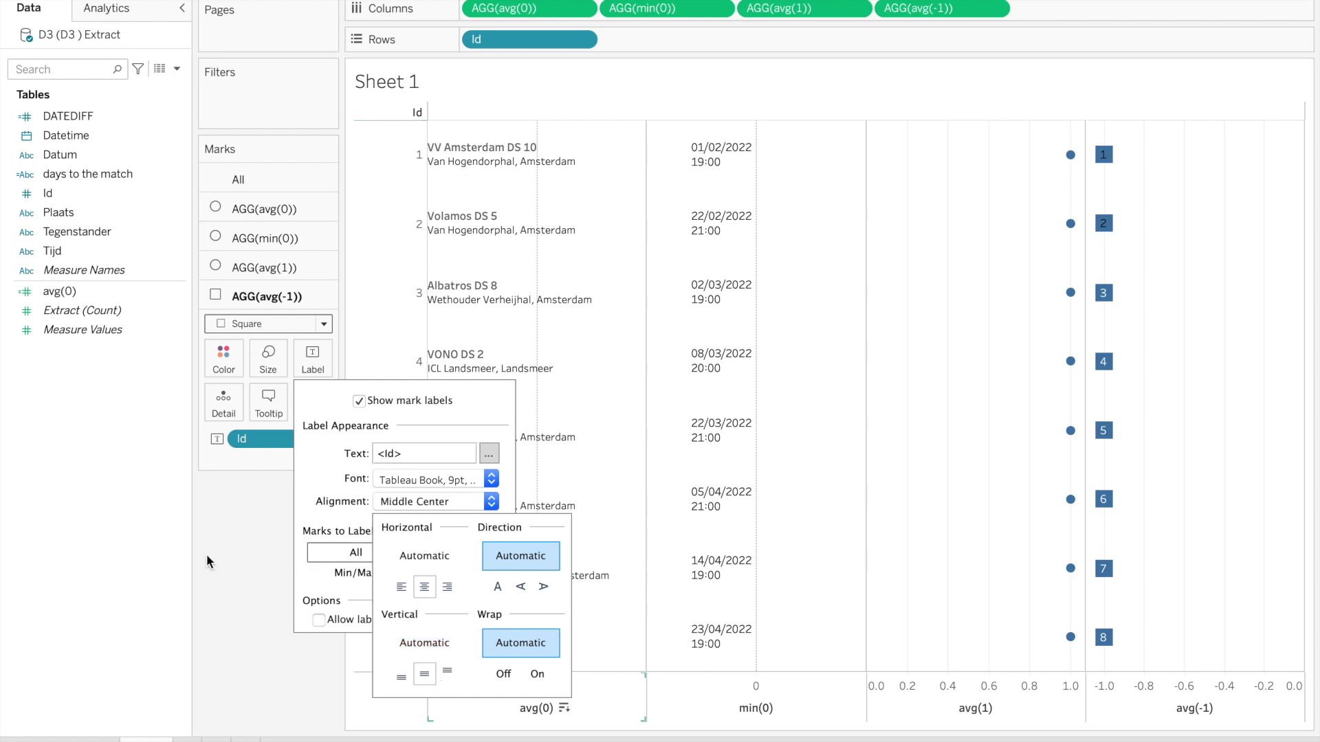
left_click(206, 554)
left_click(223, 357)
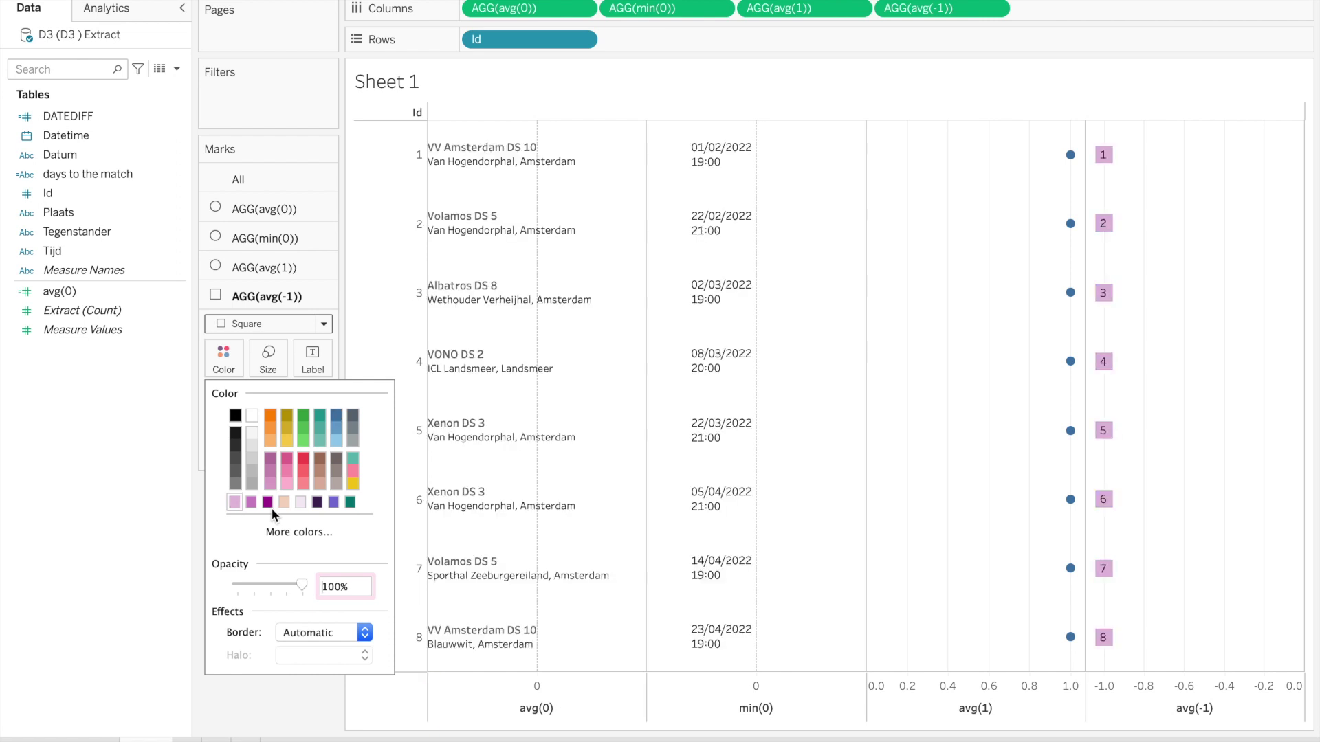
left_click(81, 523)
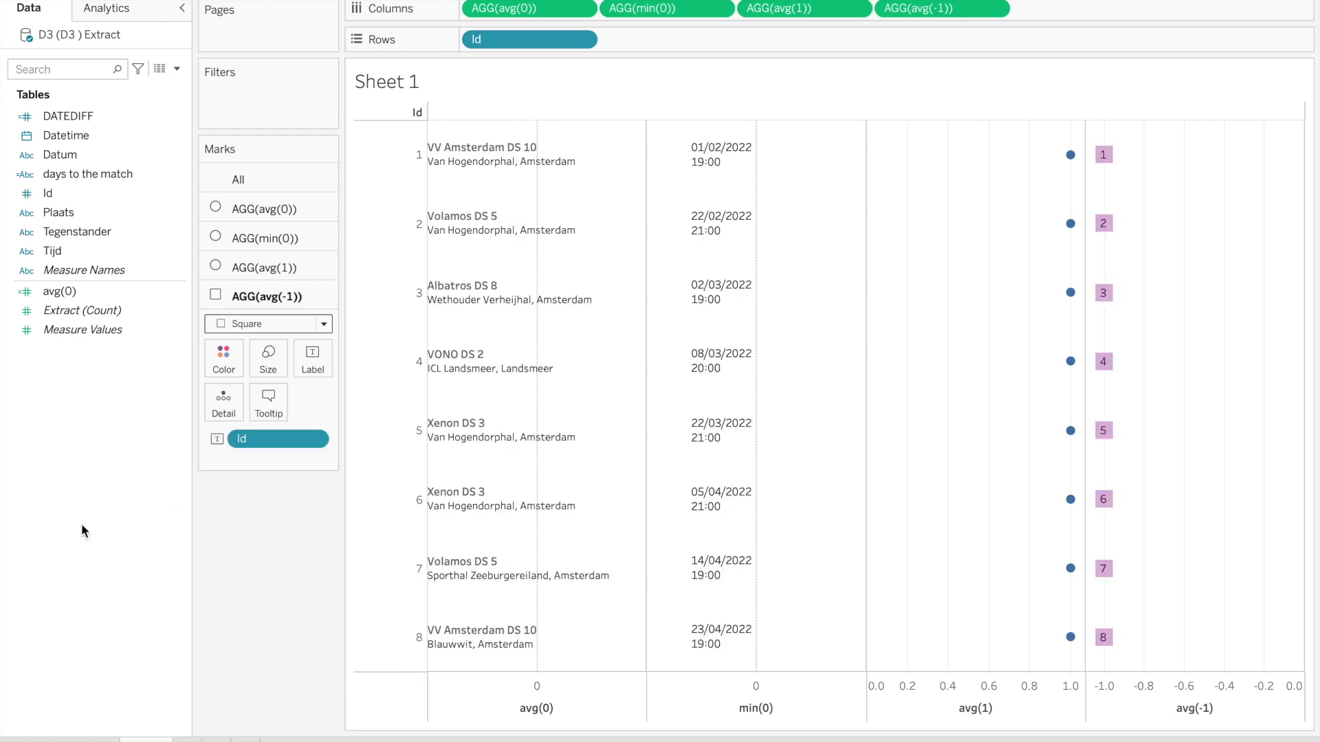
On the avg(1) marks card, create an ad-hoc calculation "match number".
left_click(296, 269)
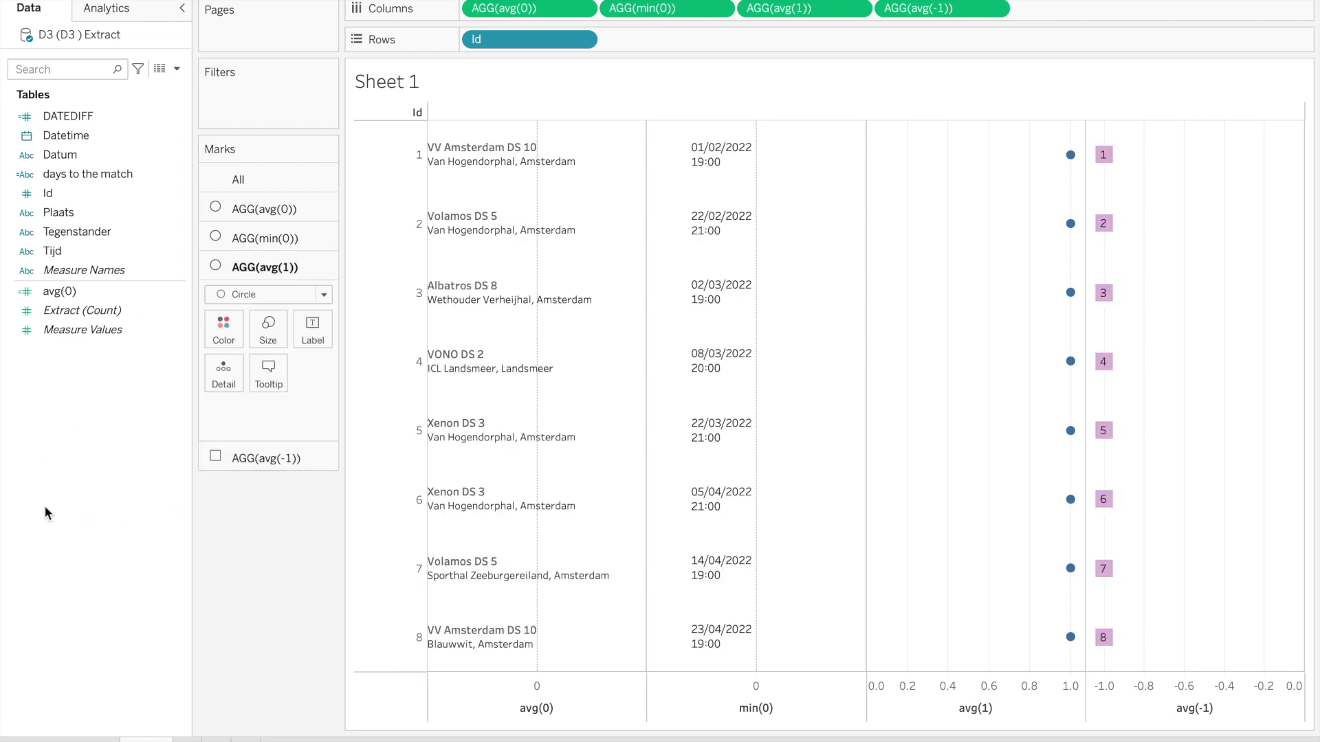
double_click(245, 414)
type("ma")
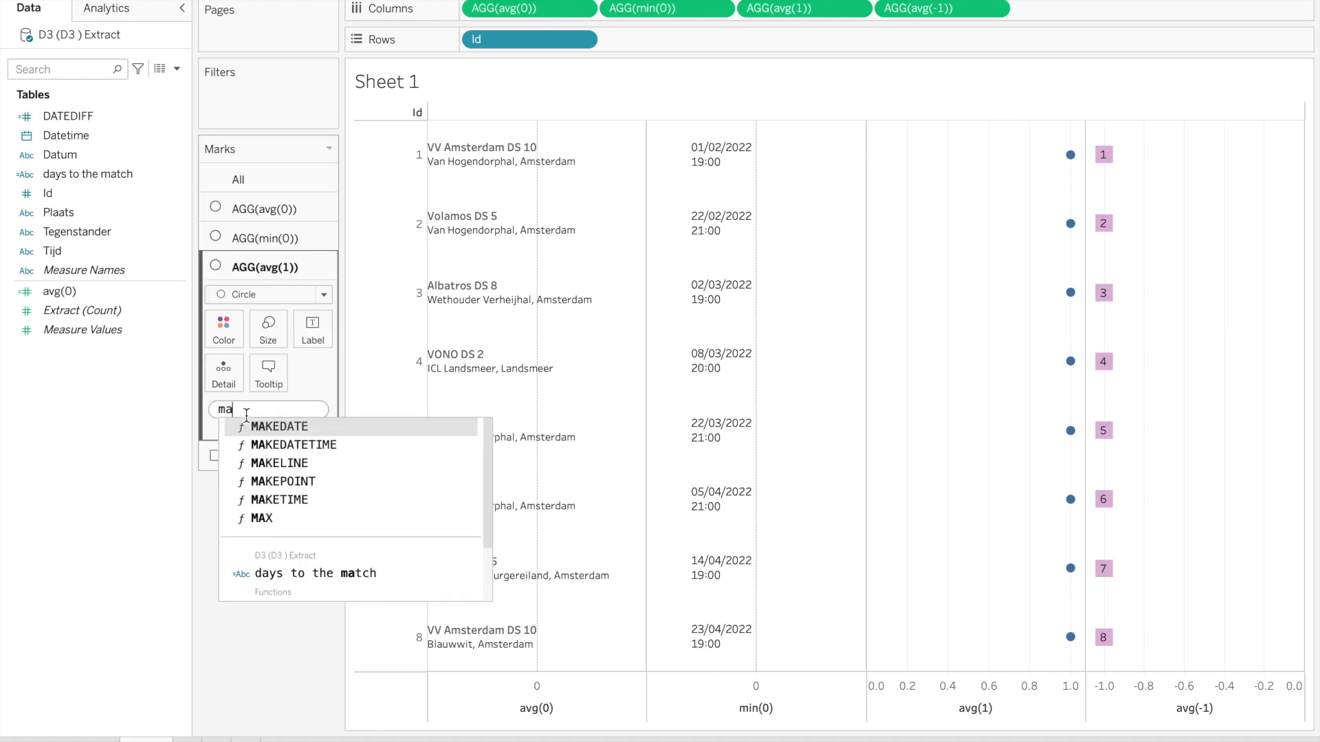
type("tch number\"")
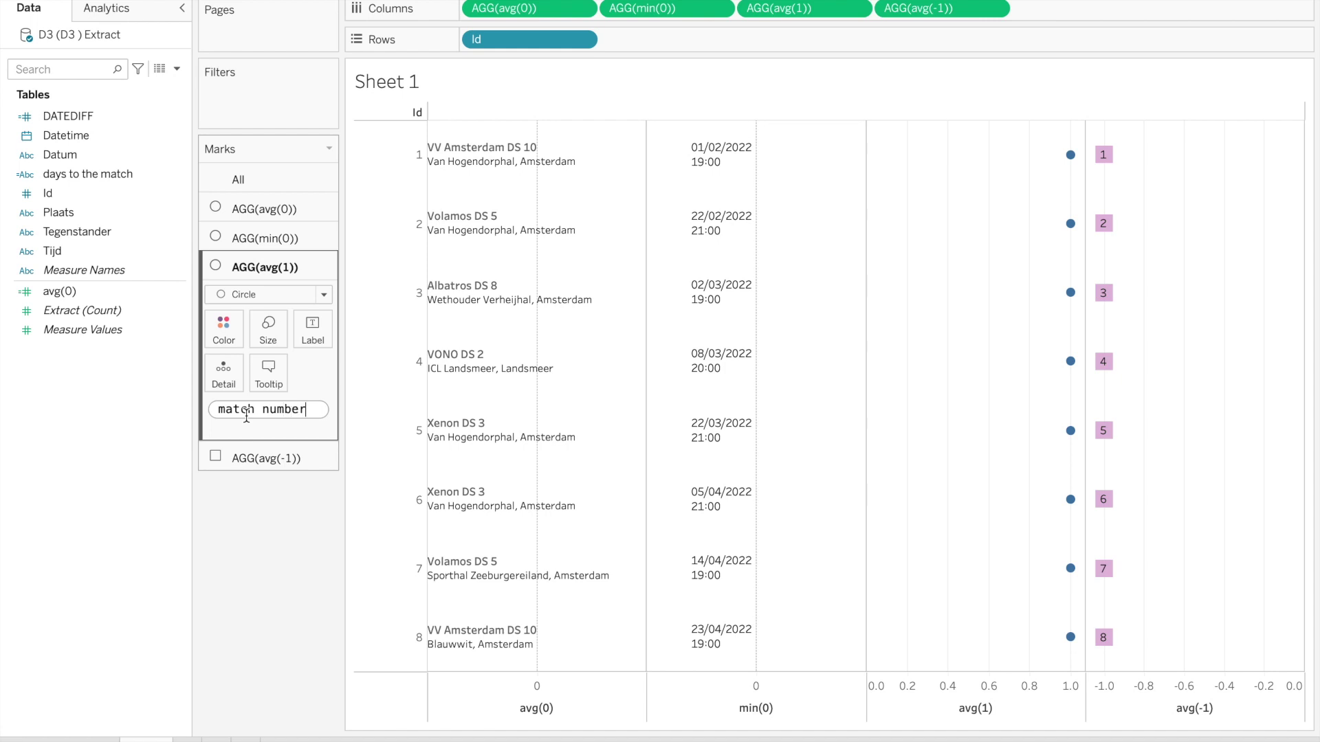
left_click(220, 409)
type("\"")
key("Return")
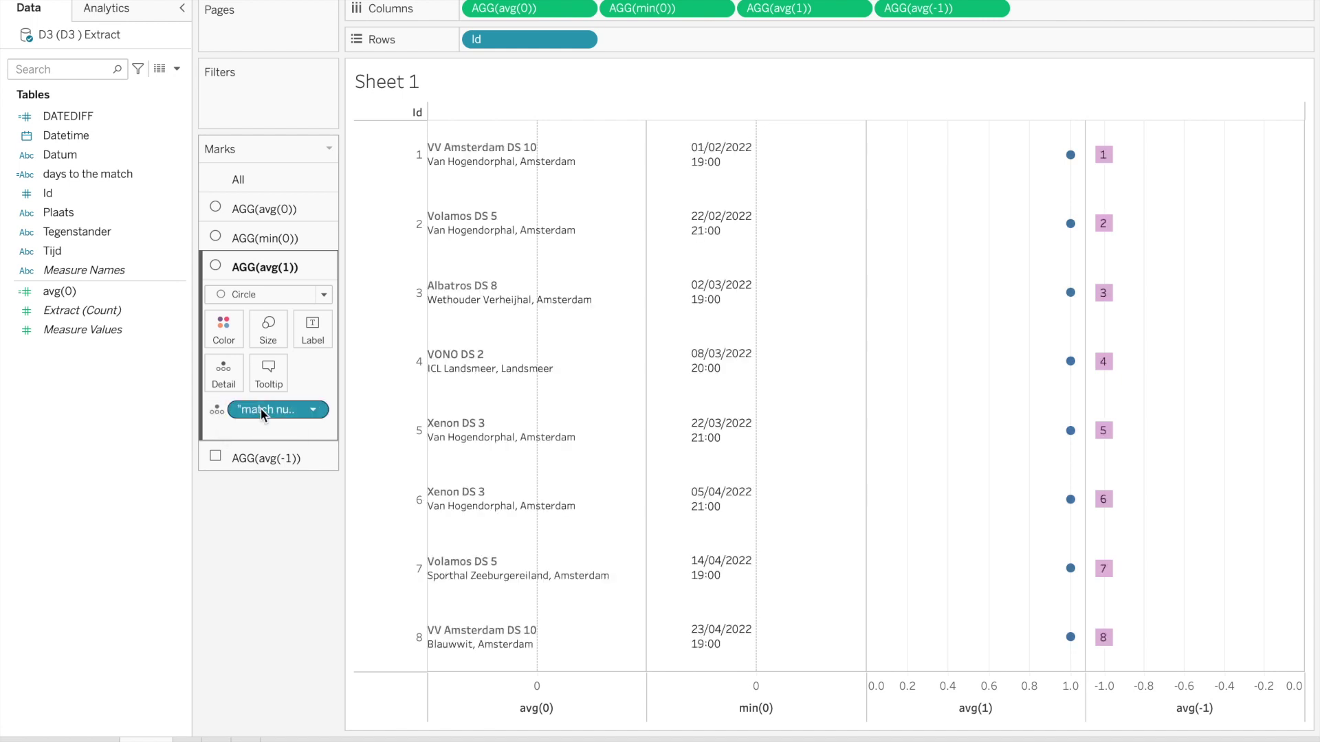
Put match number on Label, centre it horizontally, and shrink the avg(1) dots to minimum size.
left_click_drag(231, 411, 308, 338)
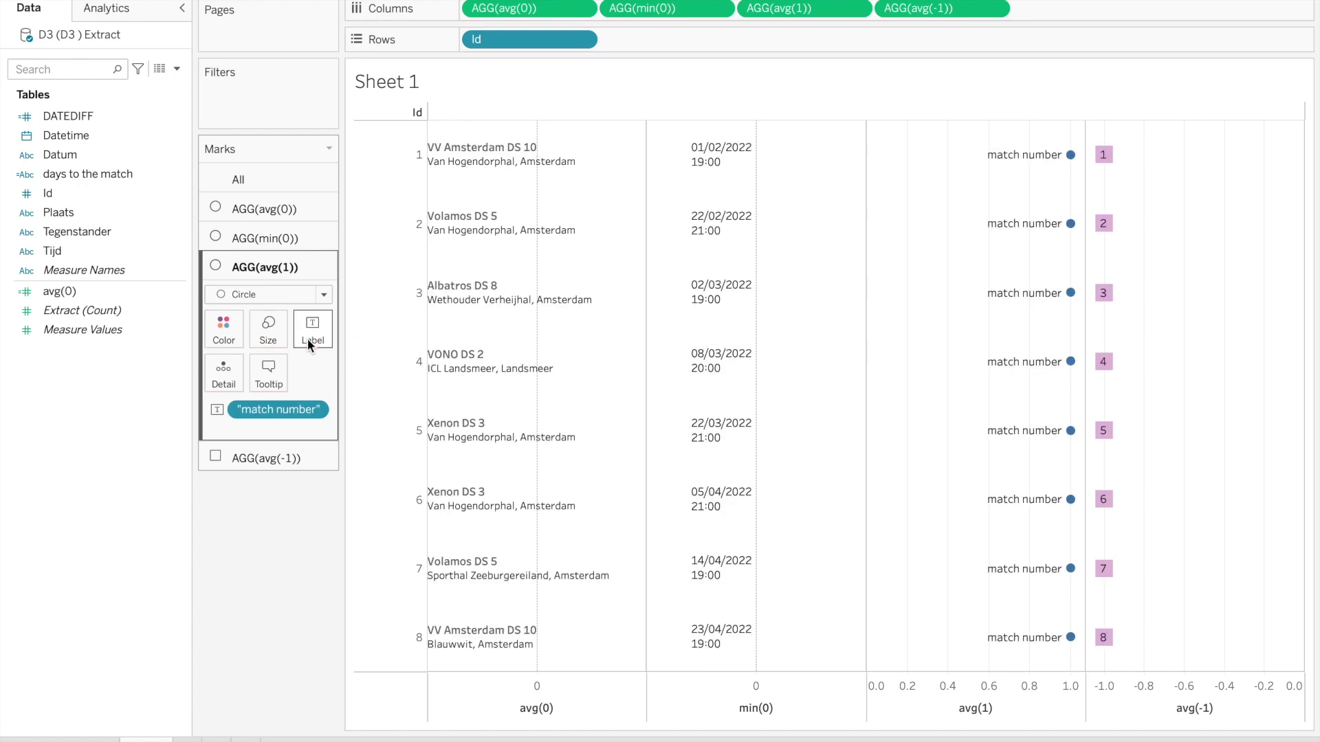
left_click(307, 340)
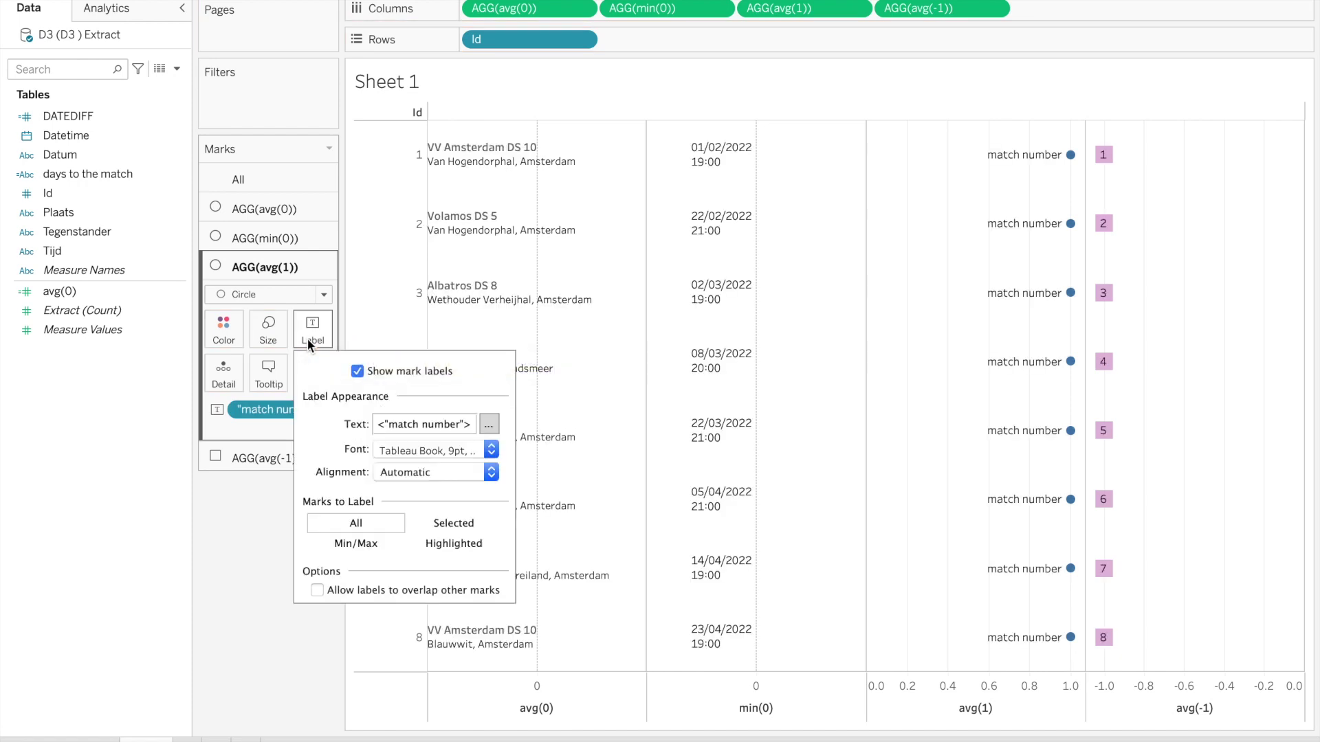
left_click(424, 471)
left_click(424, 557)
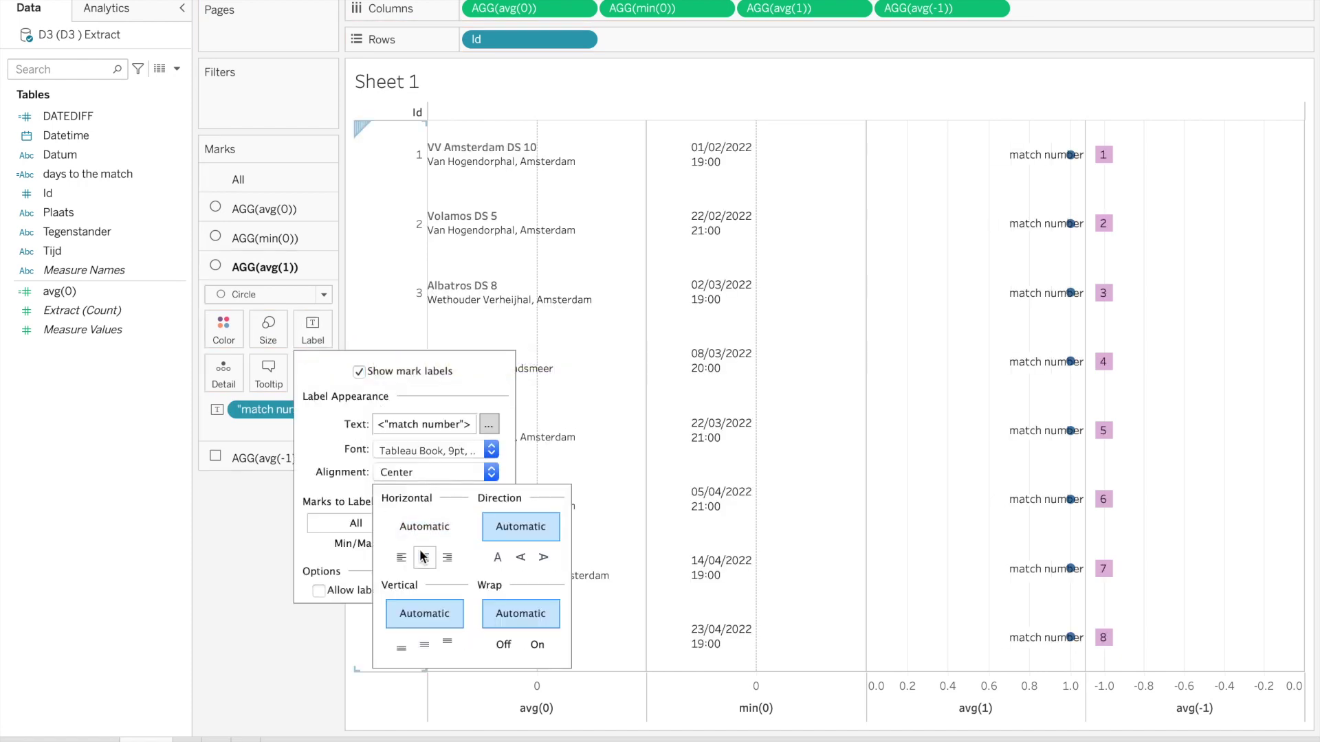
left_click(235, 544)
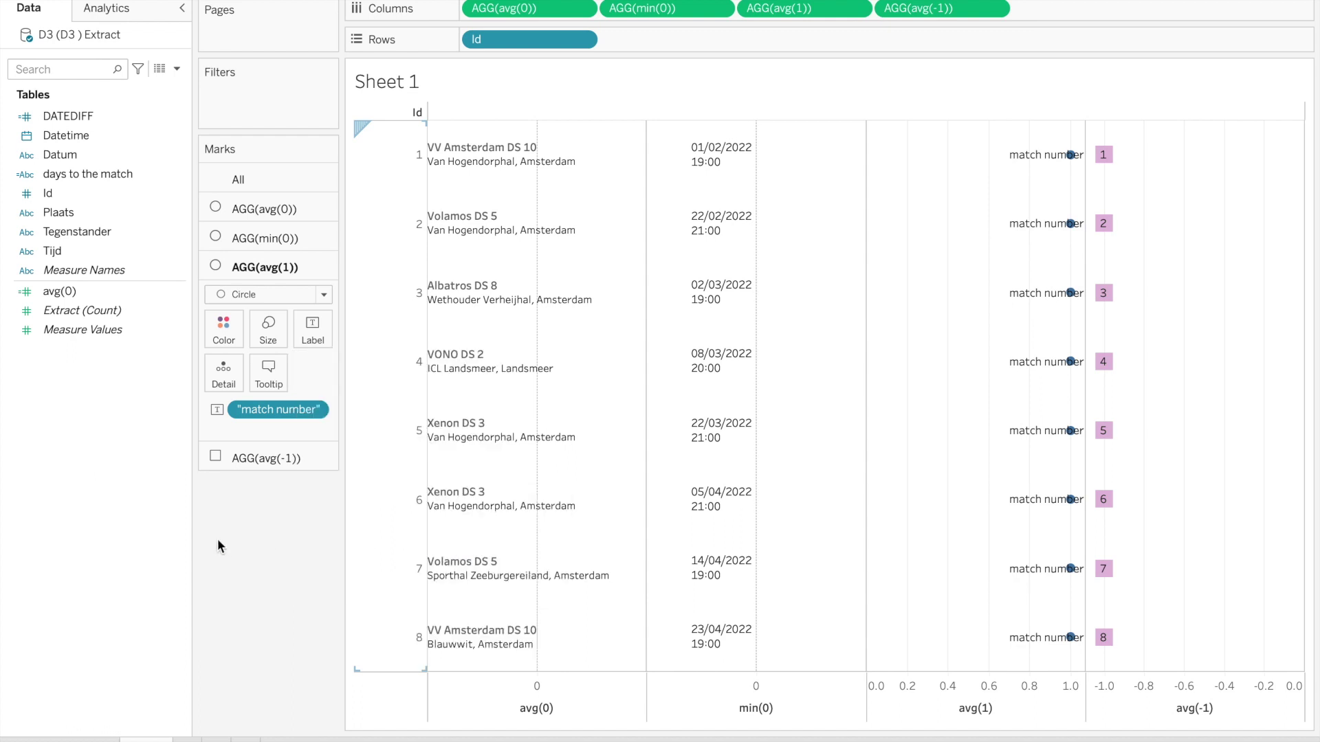
left_click(271, 324)
left_click_drag(301, 375, 230, 378)
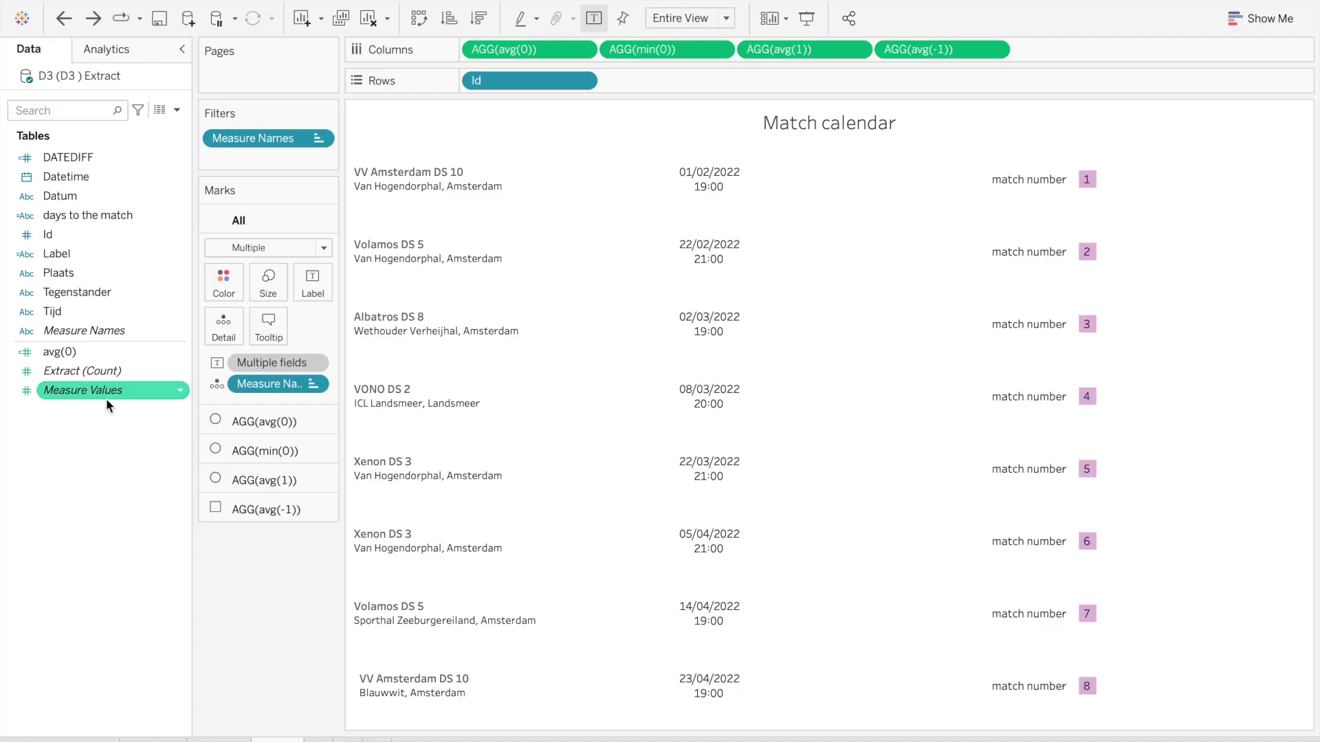
Combine avg(0) with avg(-0.5) in Measure Values and select the Measure Values marks card.
left_click_drag(106, 398, 1043, 54)
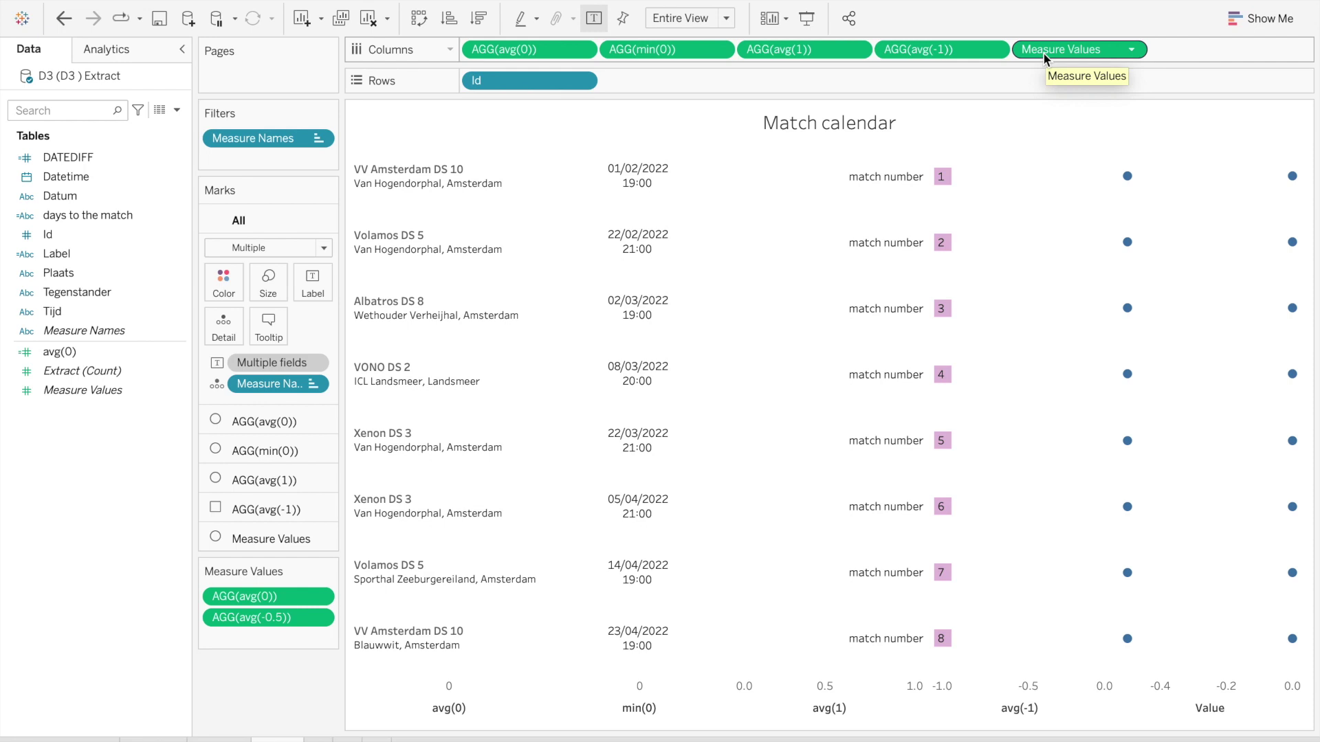
left_click(293, 617)
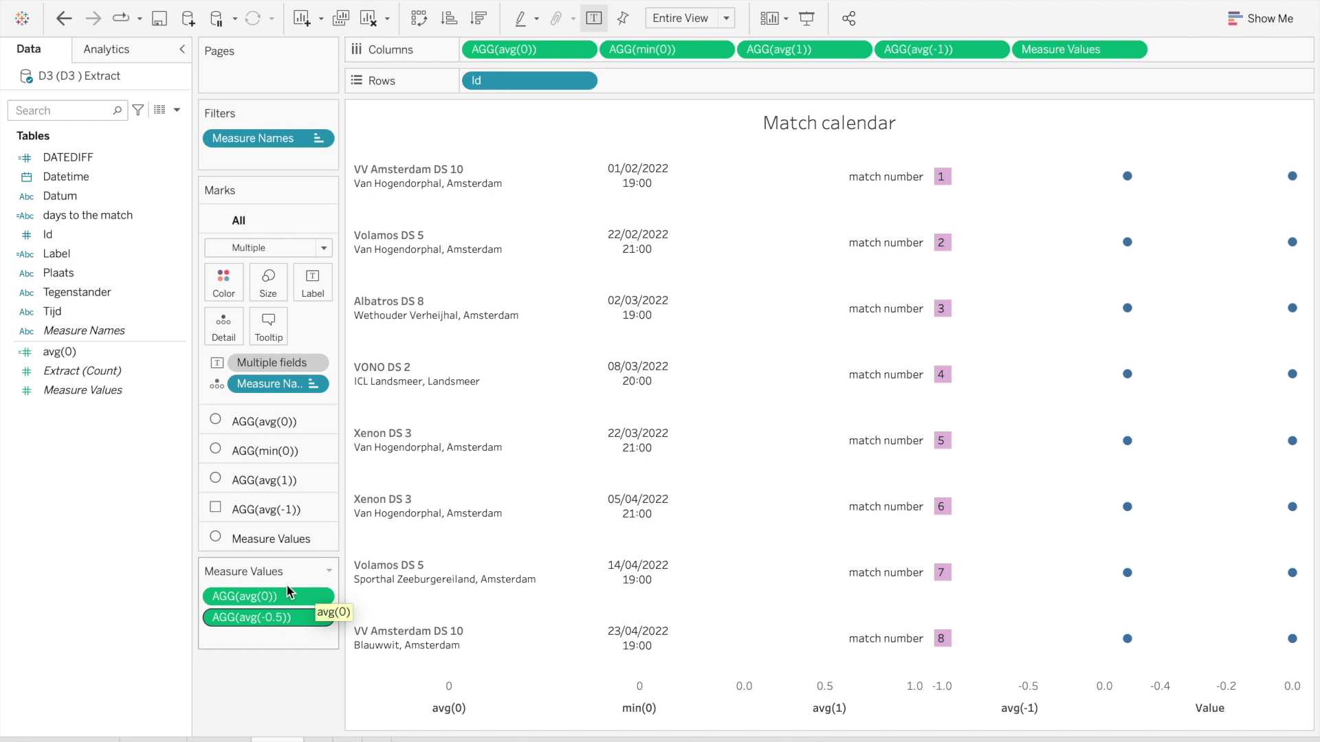
left_click_drag(291, 592, 264, 612)
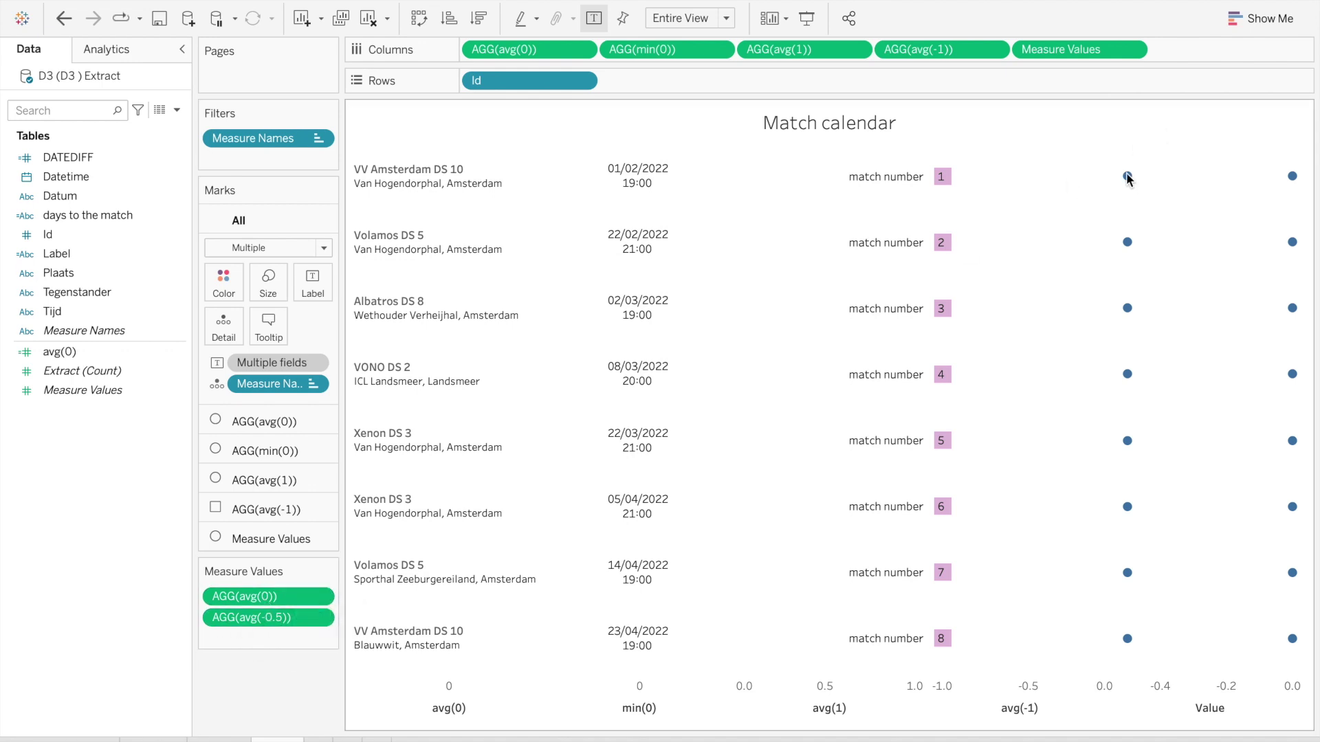
mouse_move(1295, 182)
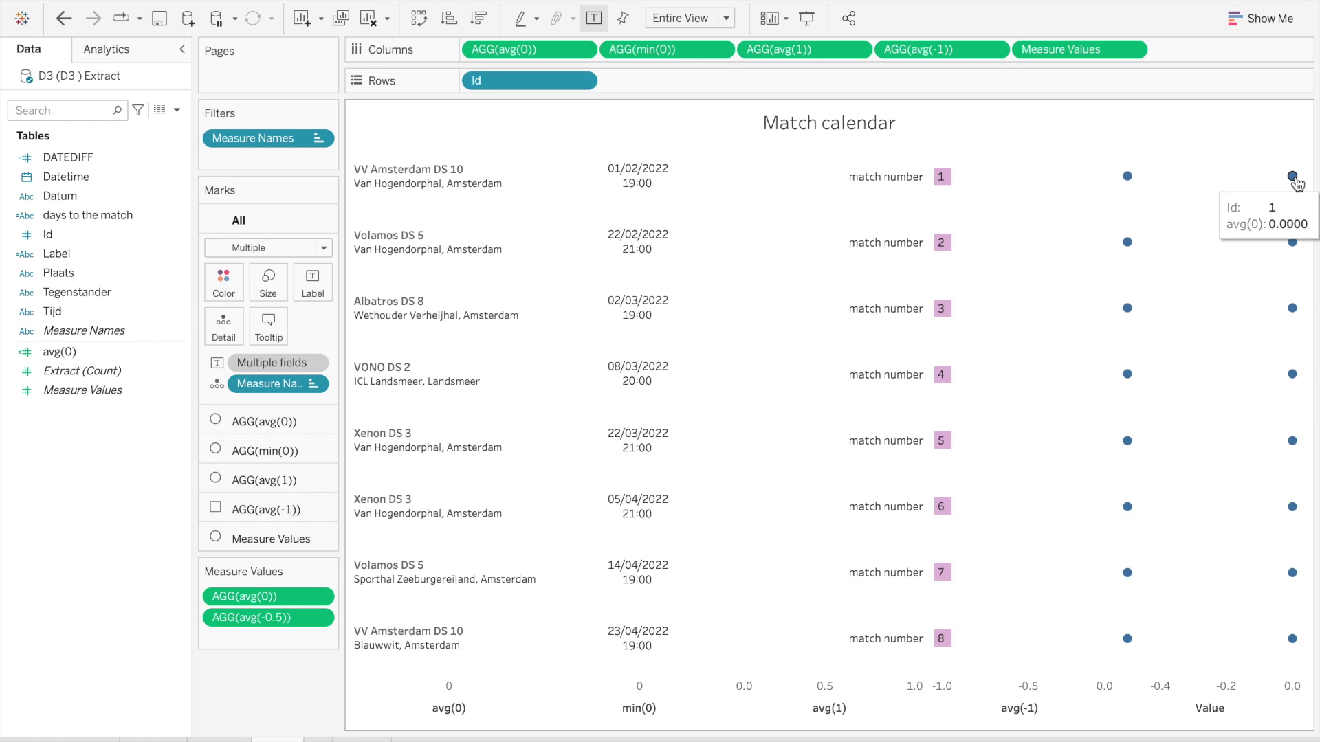
left_click(1083, 45)
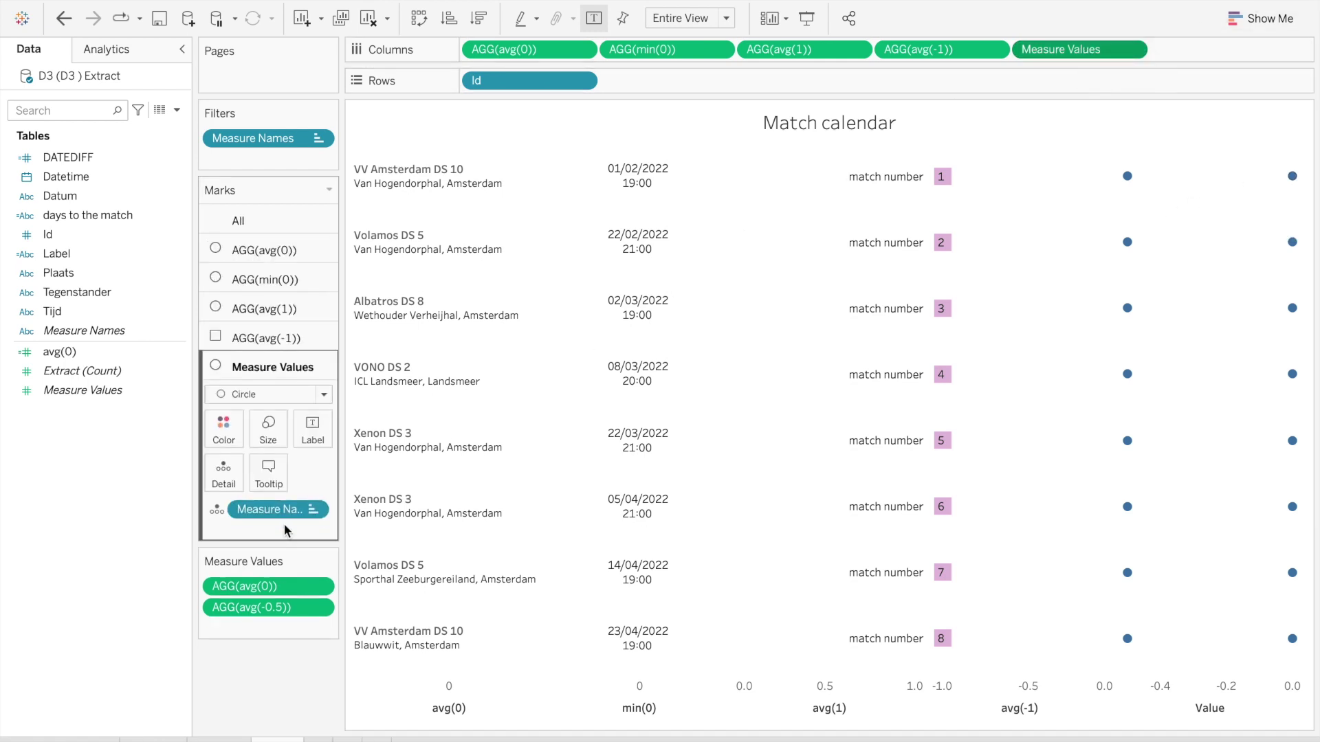
Make the Measure Values marks Lines with Measure Names on Path, then thicken them.
left_click(293, 395)
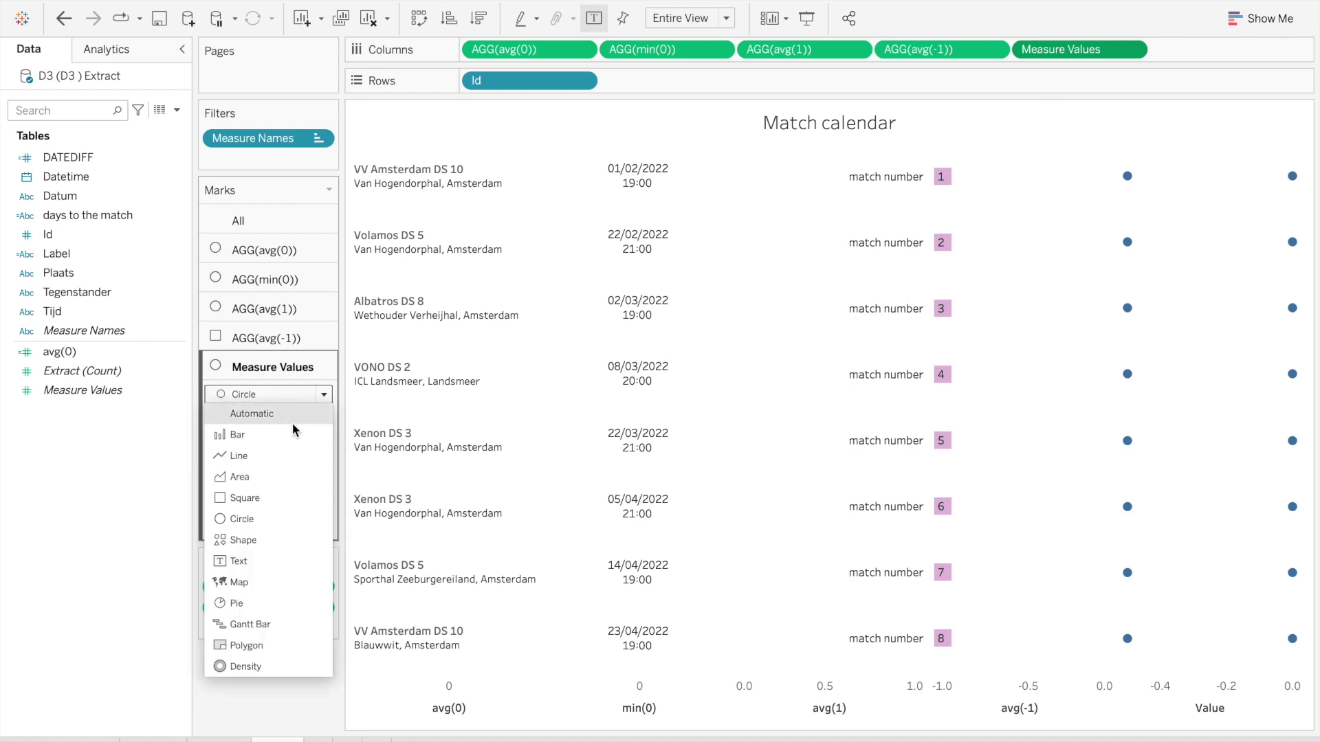
left_click(286, 459)
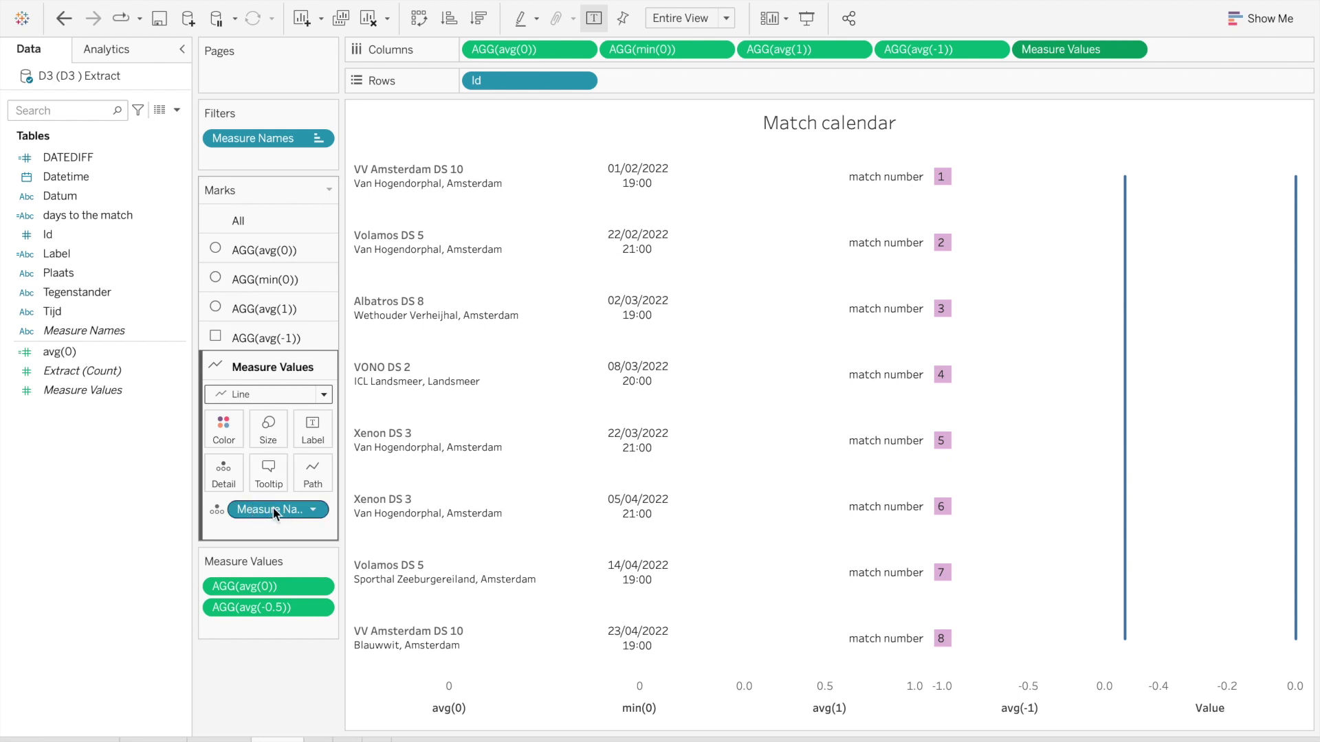
left_click_drag(275, 513, 315, 470)
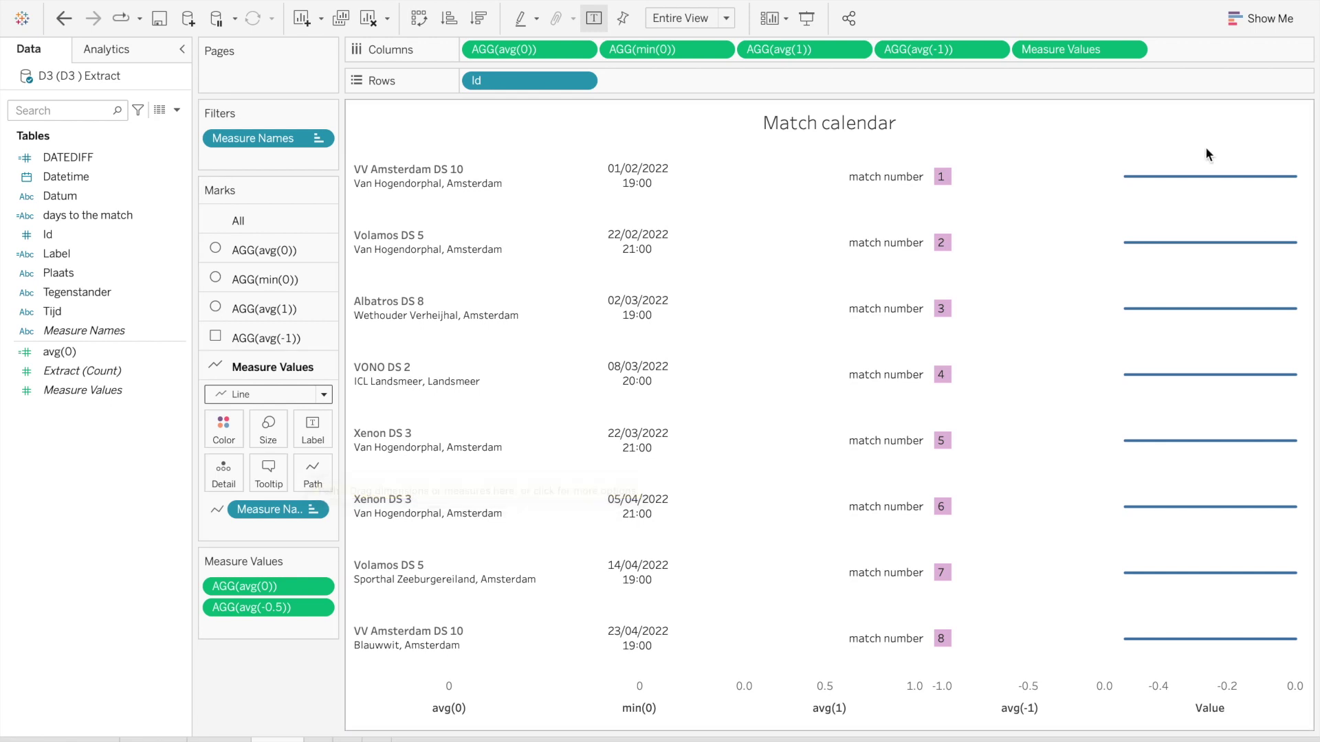
mouse_move(1294, 189)
left_click(266, 444)
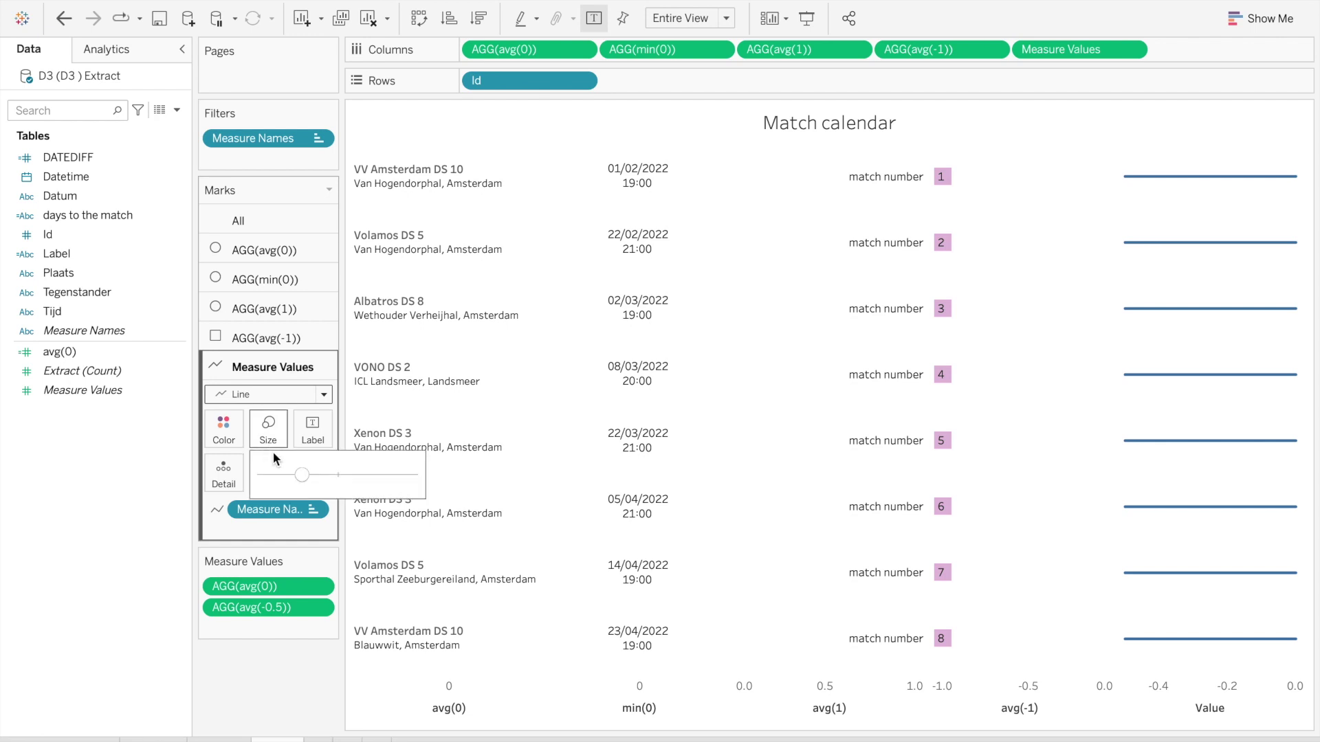
left_click_drag(361, 475, 412, 476)
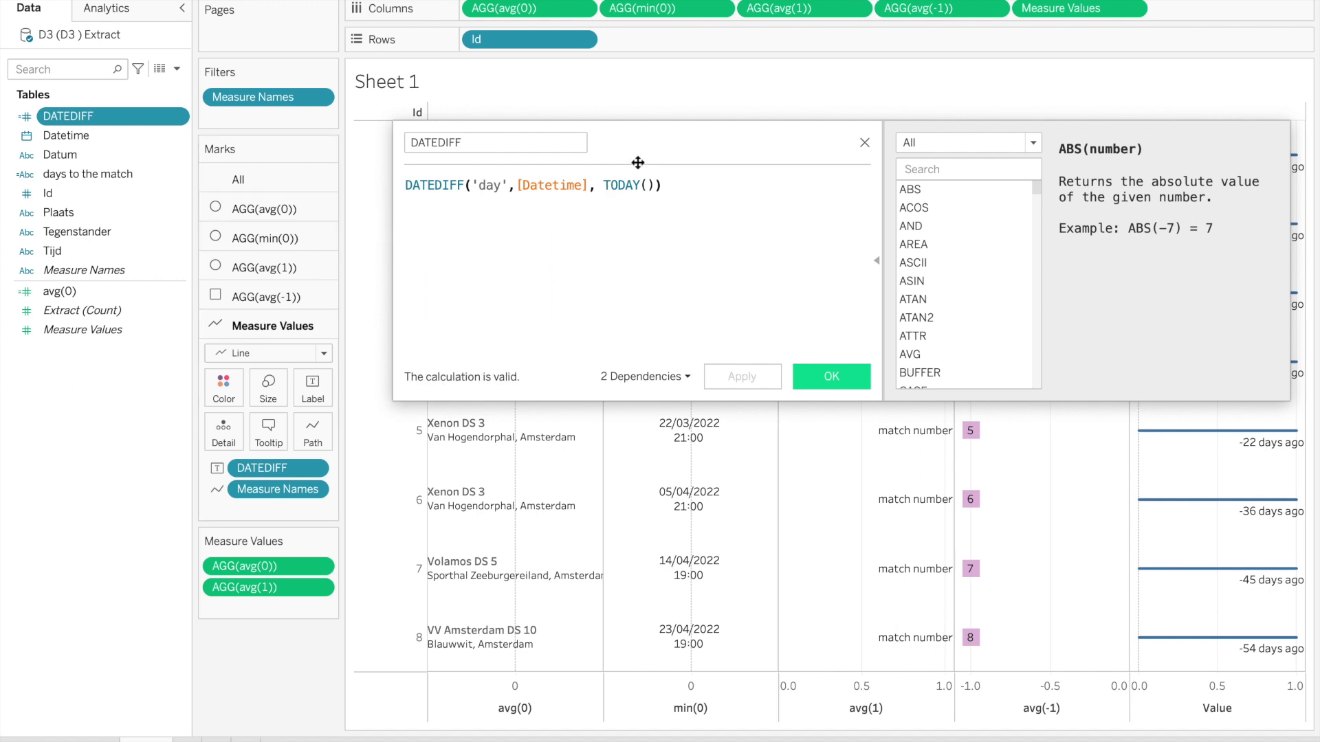
Finish the DATEDIFF('day',[Datetime],TODAY()) and 'in N days' / 'Today' / 'N days ago' Label calculations.
left_click_drag(633, 145, 642, 161)
left_click(415, 200)
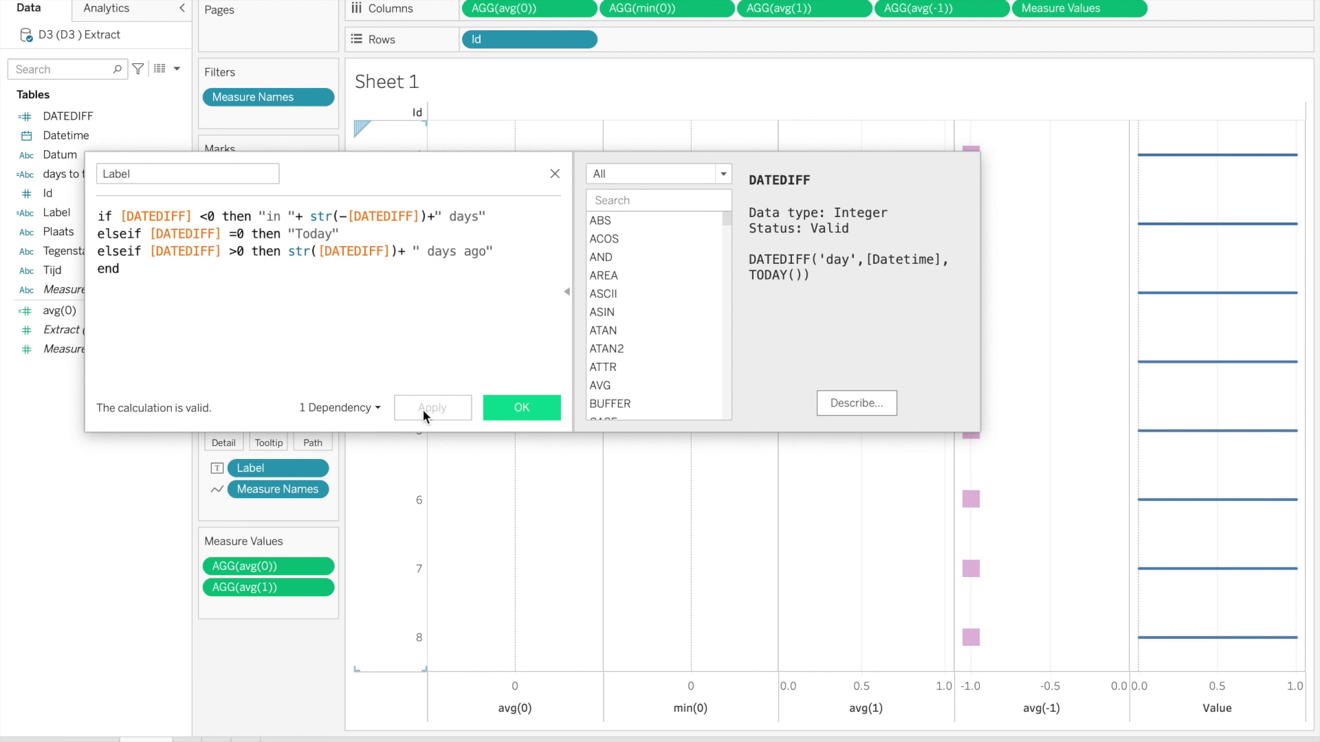
left_click(518, 414)
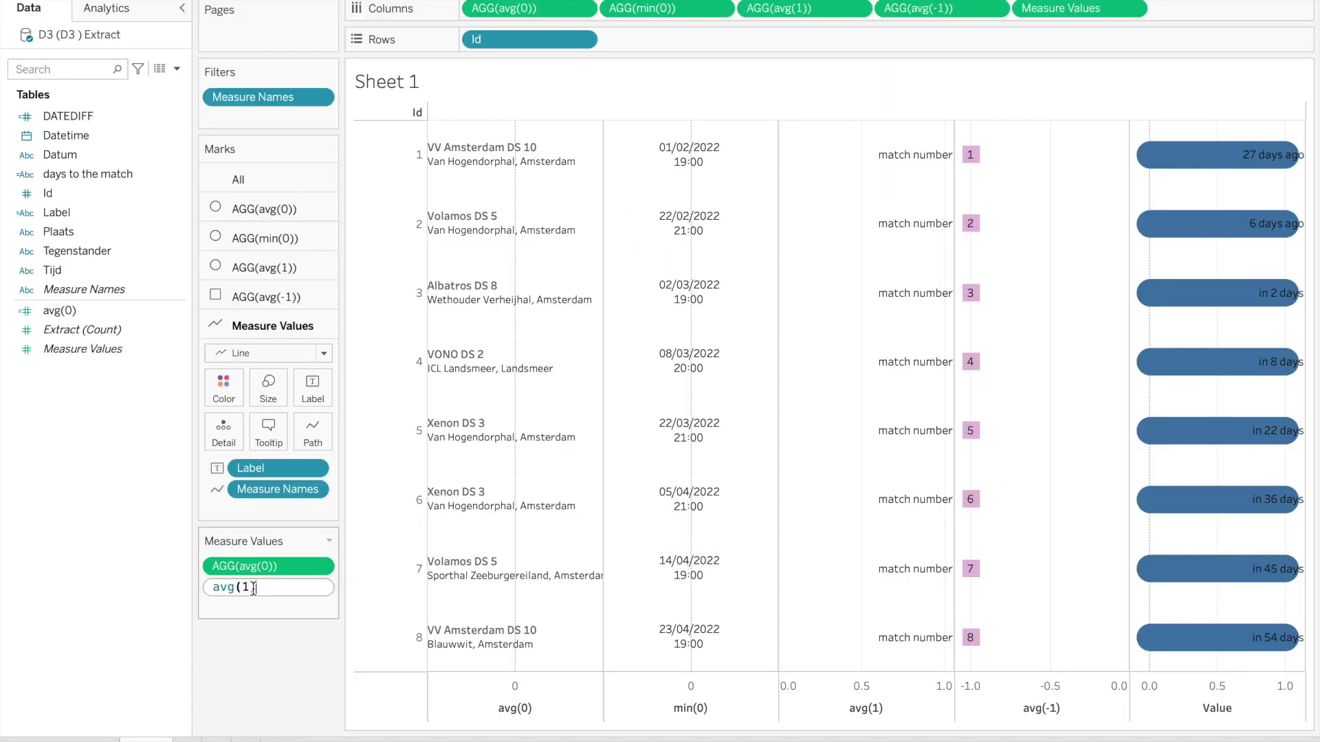
Change the Measure Values pill from avg(1) to avg(-1), then to avg(-0.5).
left_click(244, 588)
type("-")
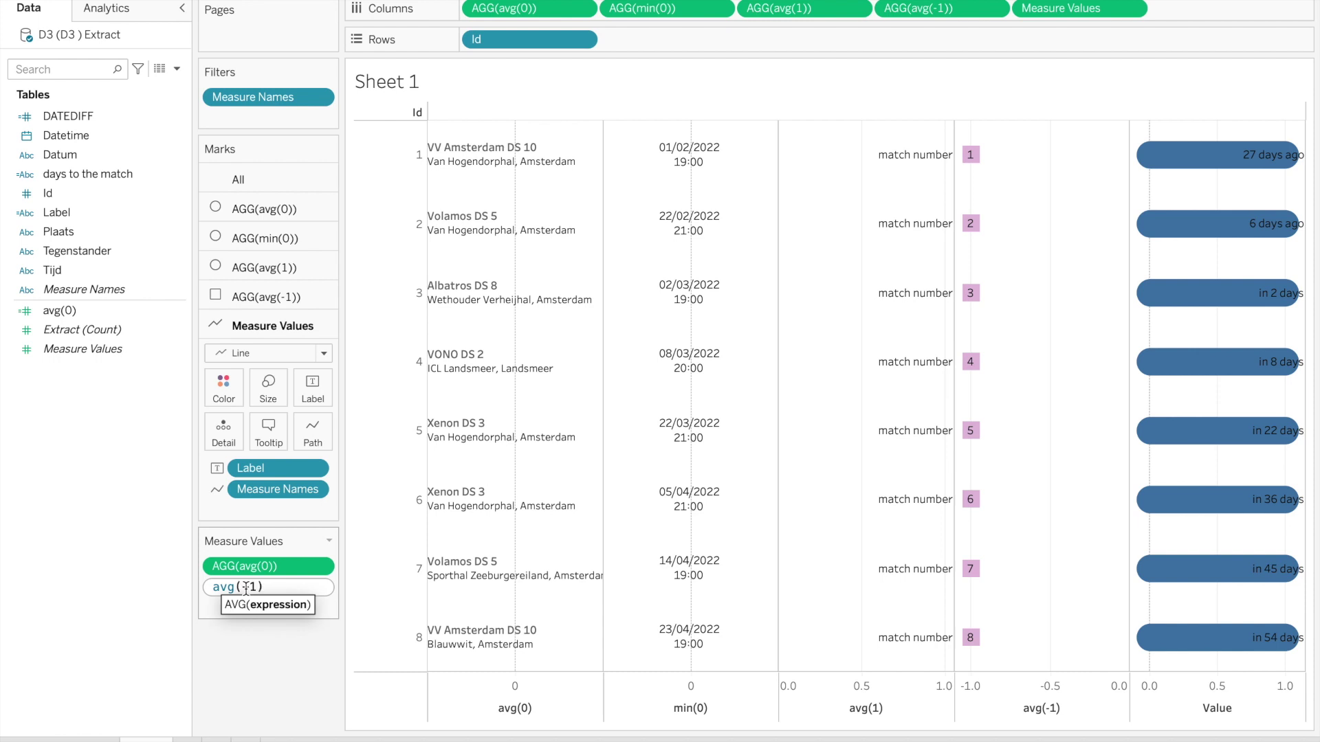
key("Return")
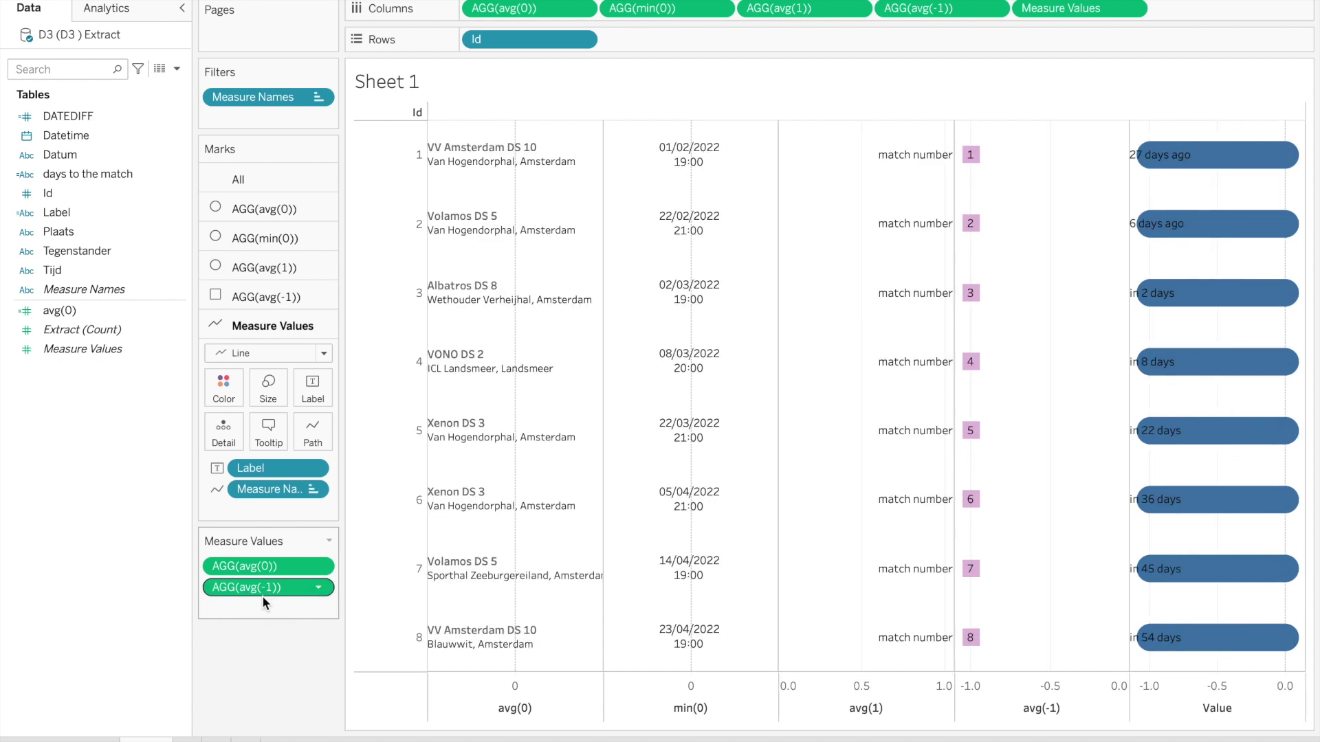
double_click(249, 588)
left_click(251, 590)
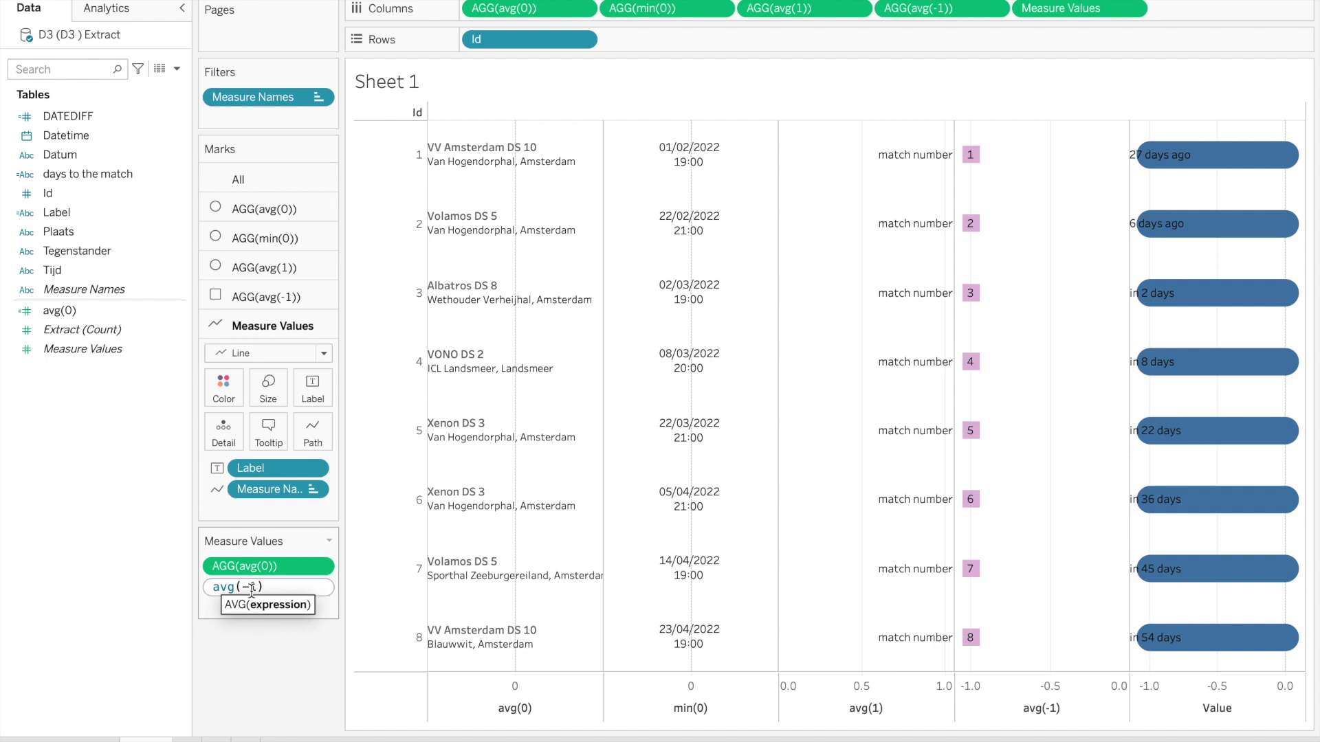
type("0.5")
key("Delete")
key("Return")
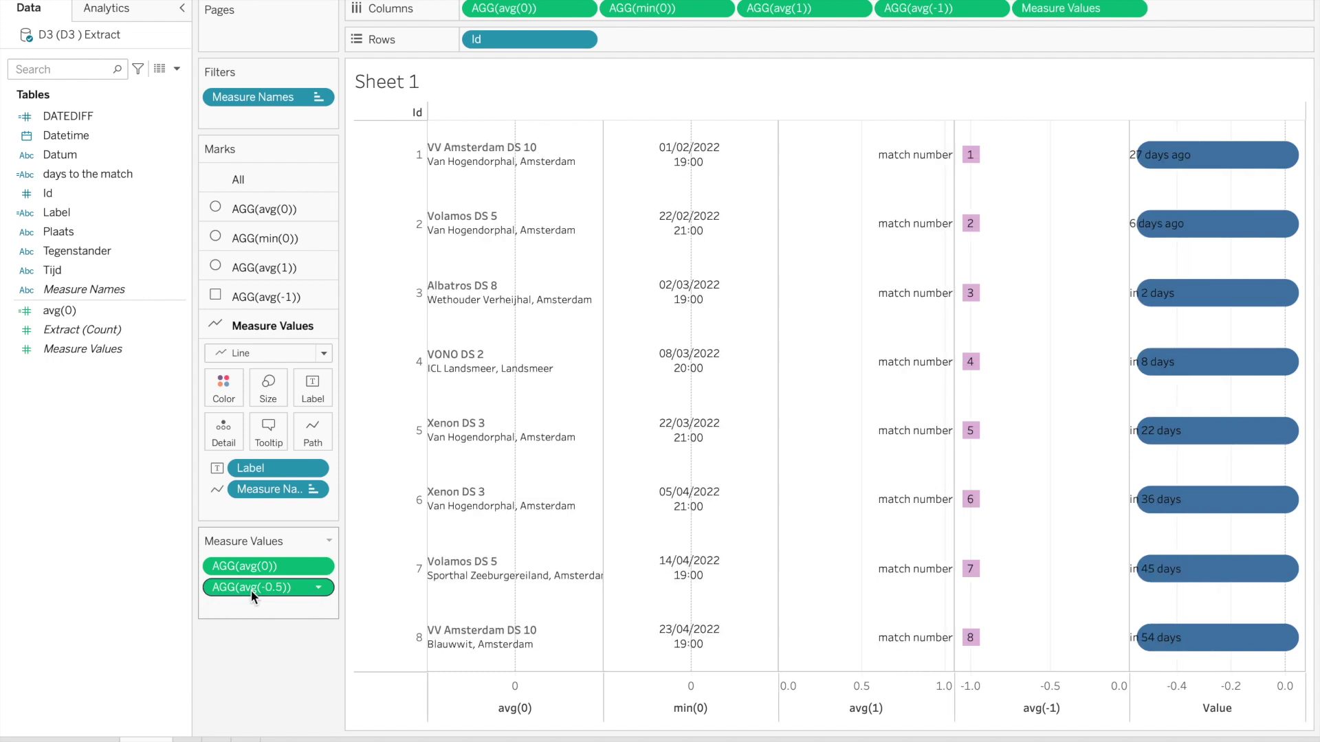
Set the pill labels' alignment to right so they sit inside the pills.
left_click(315, 398)
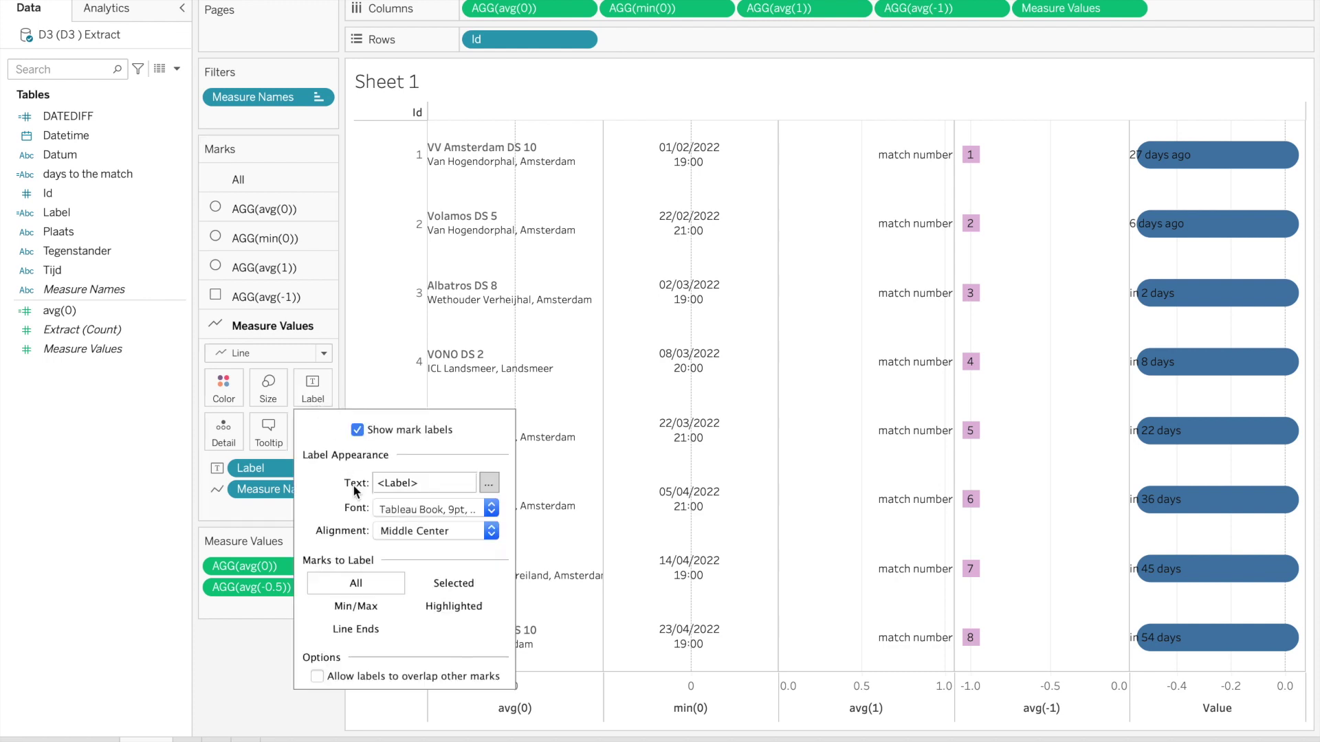
left_click(416, 538)
left_click(446, 615)
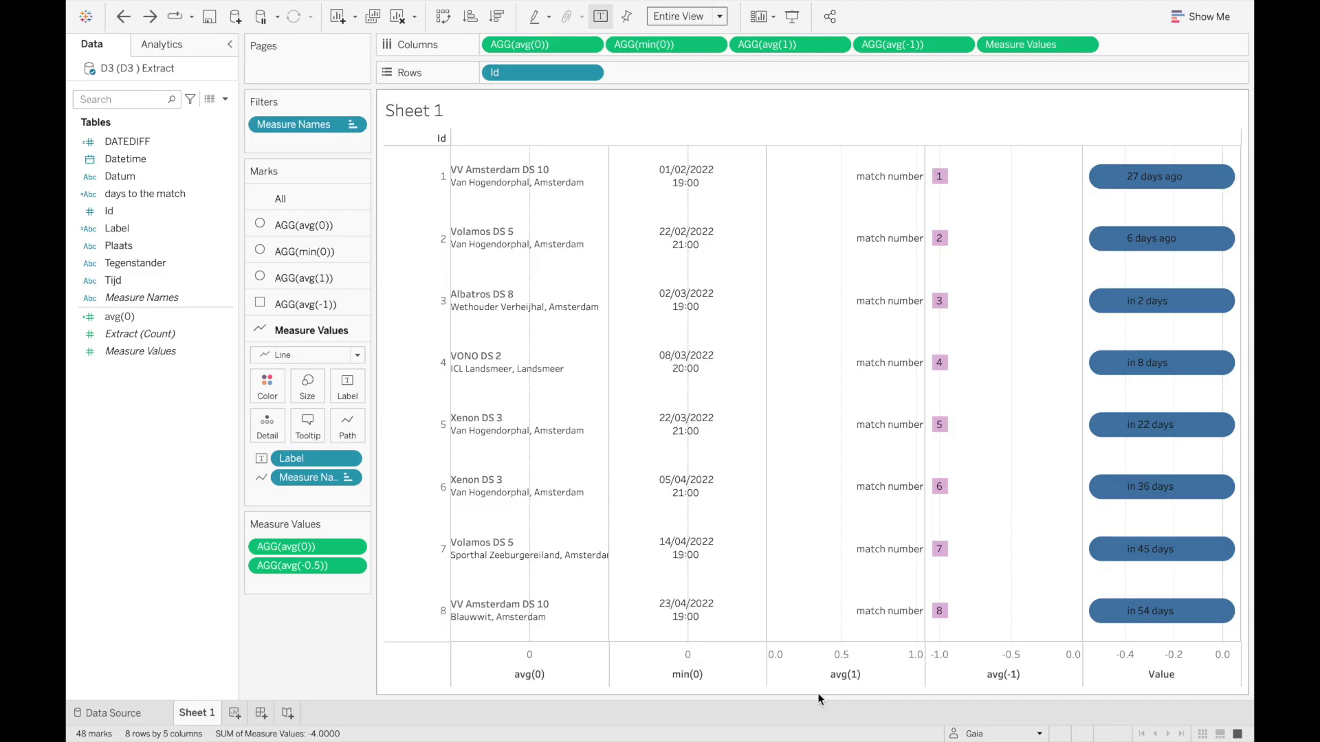
Turn off Show Header for the avg(0) axis and the Id field on Rows.
right_click(518, 682)
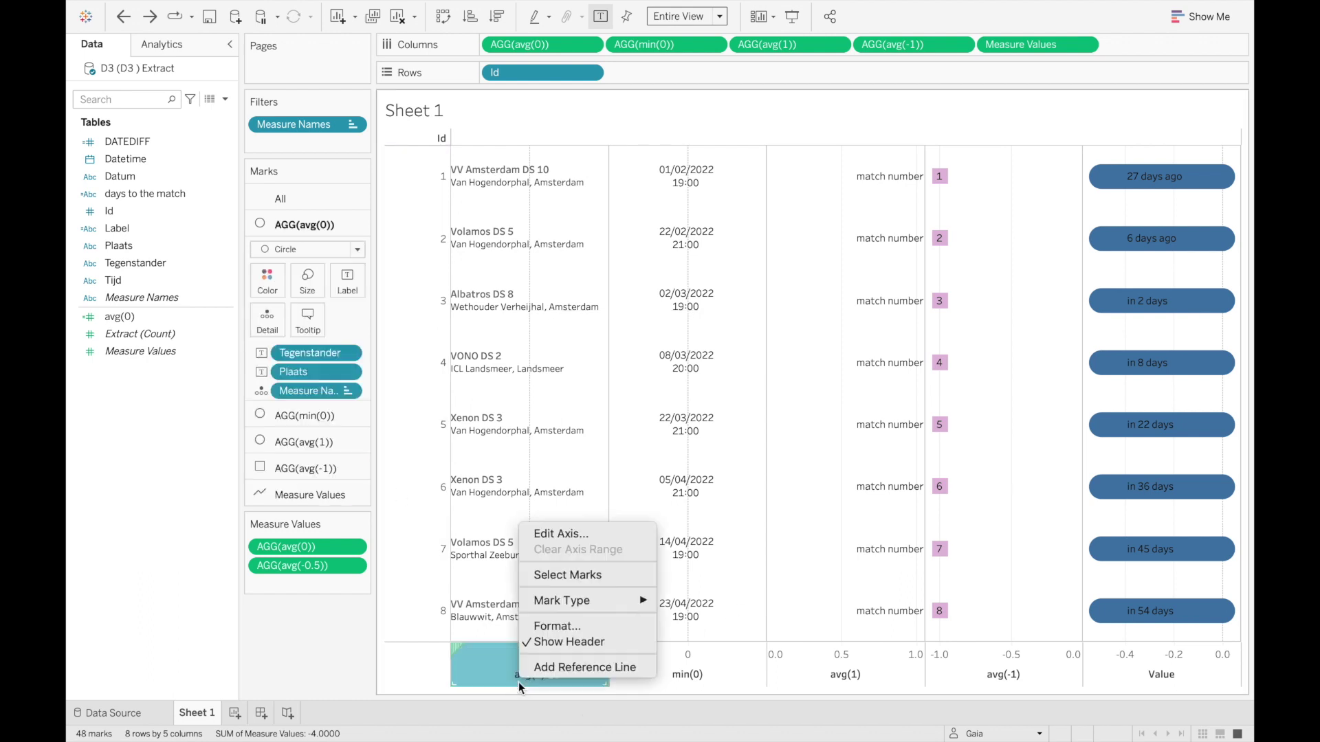
left_click(556, 642)
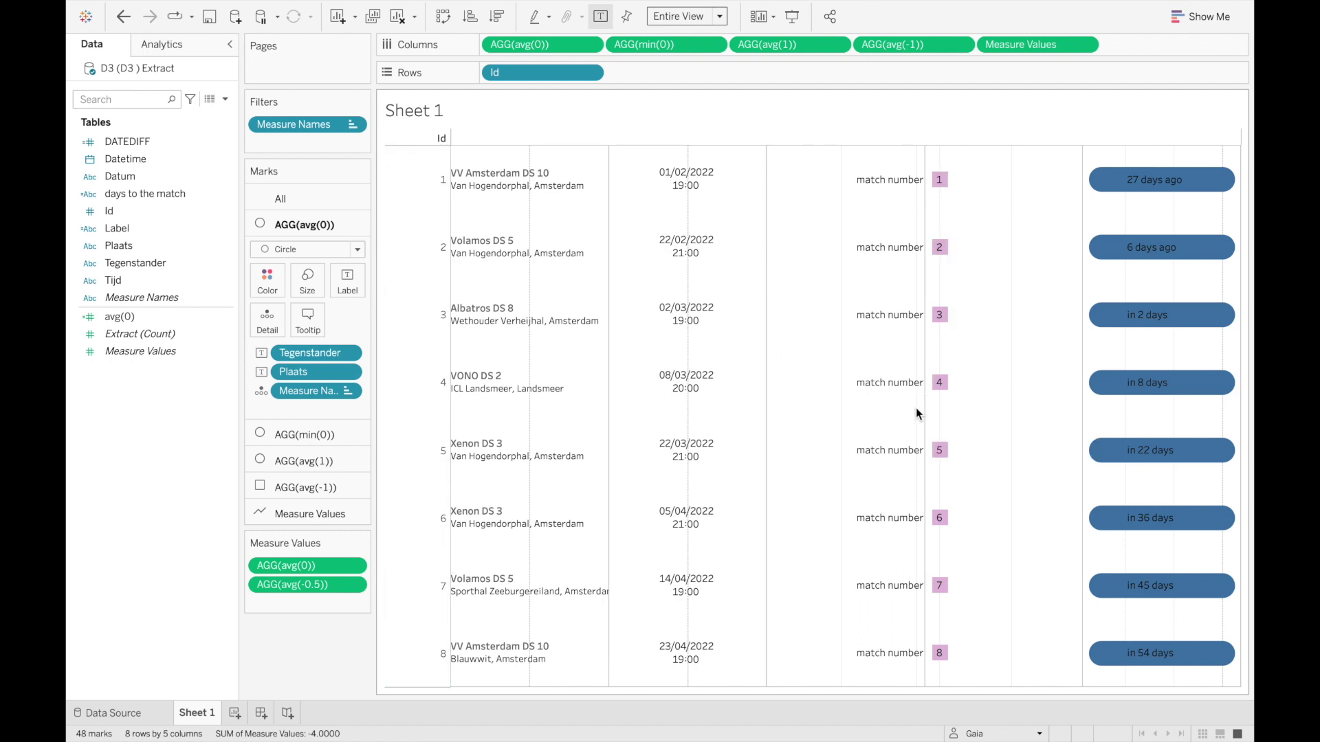
left_click(586, 77)
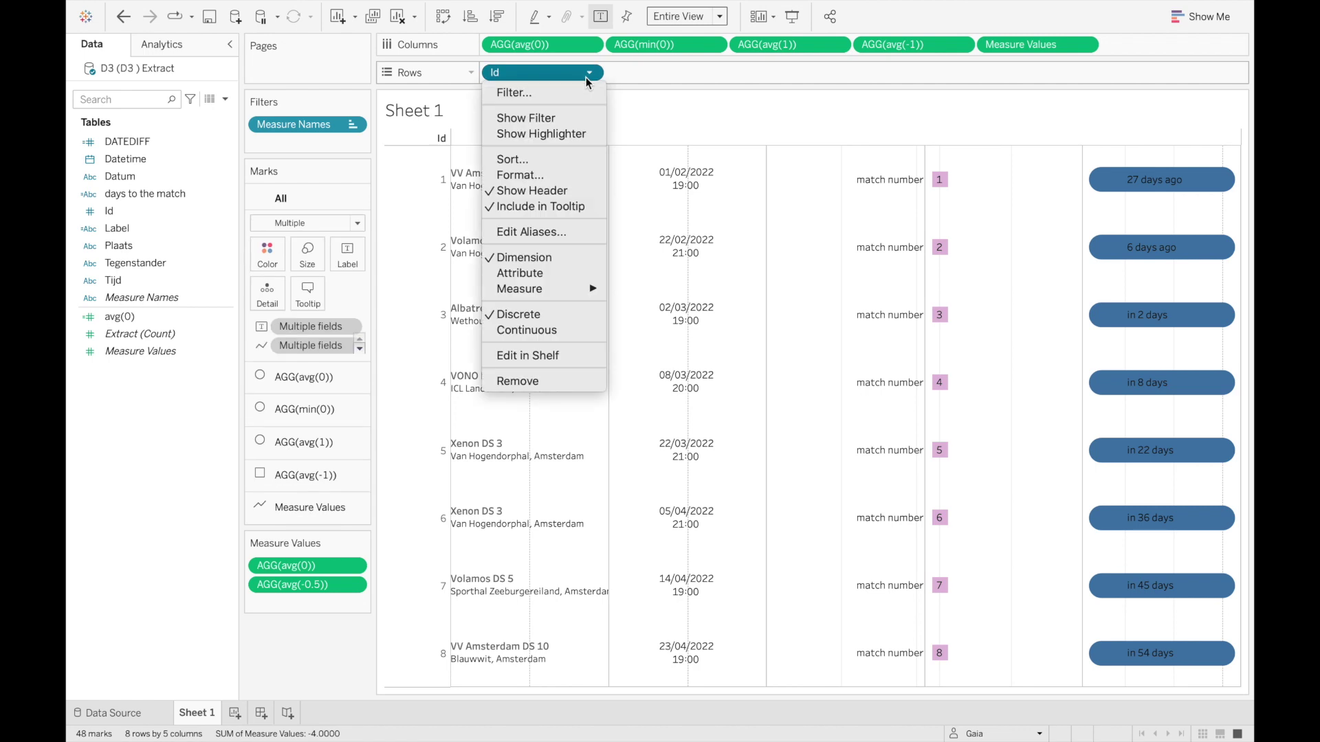
left_click(550, 191)
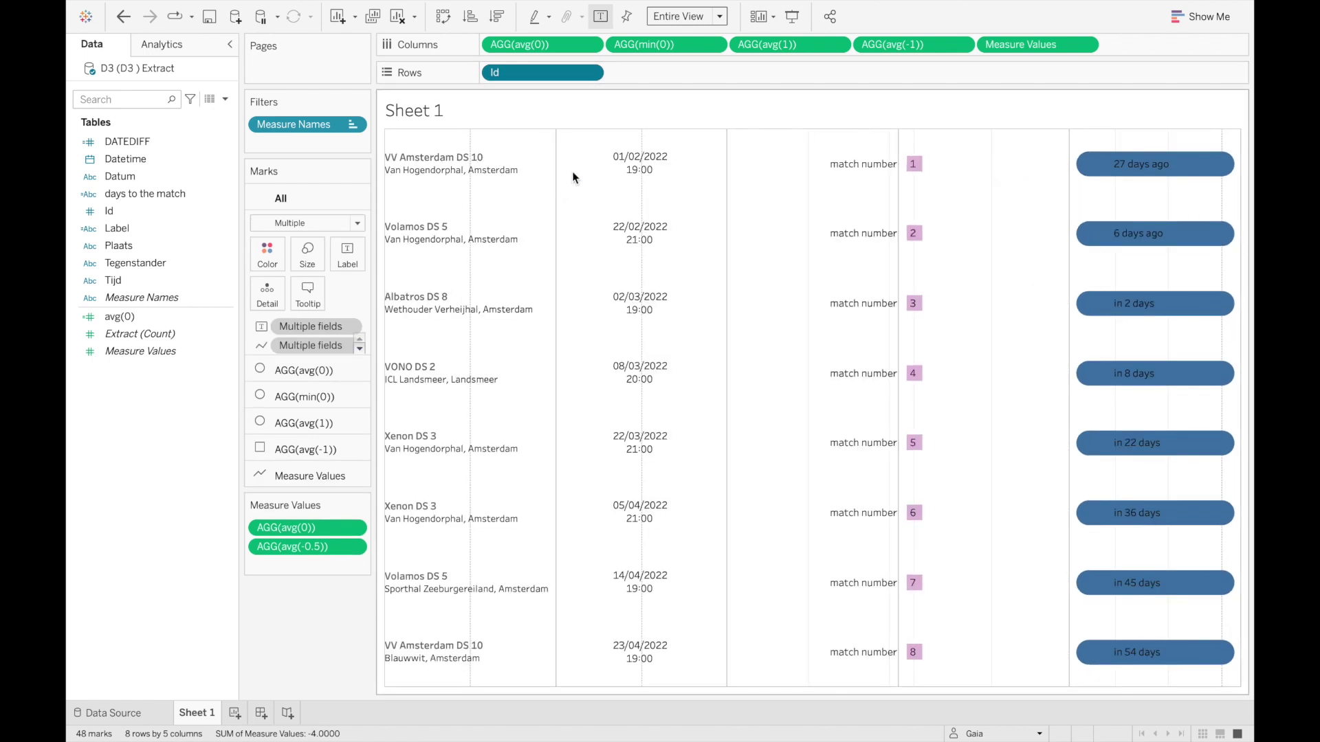
right_click(572, 172)
In Format Lines, set zero lines, axis ticks and column grid lines to None.
left_click(597, 256)
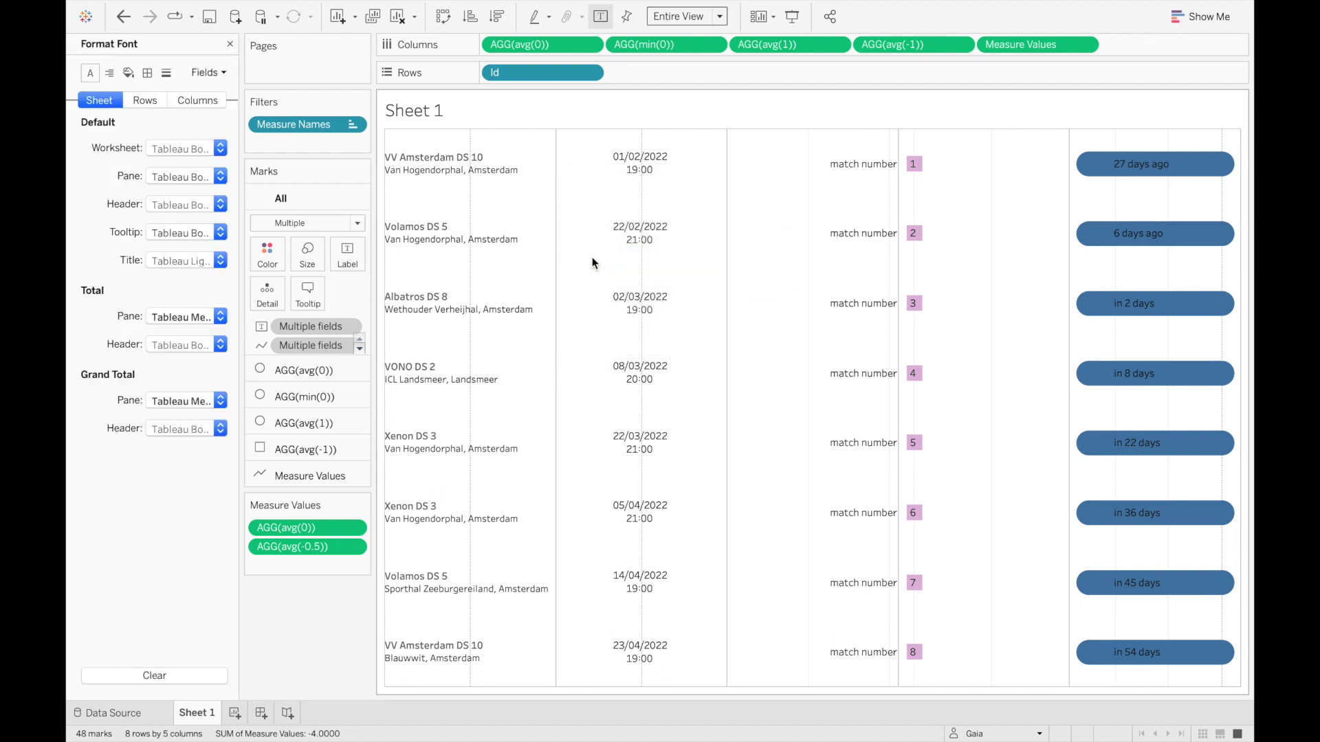
left_click(165, 74)
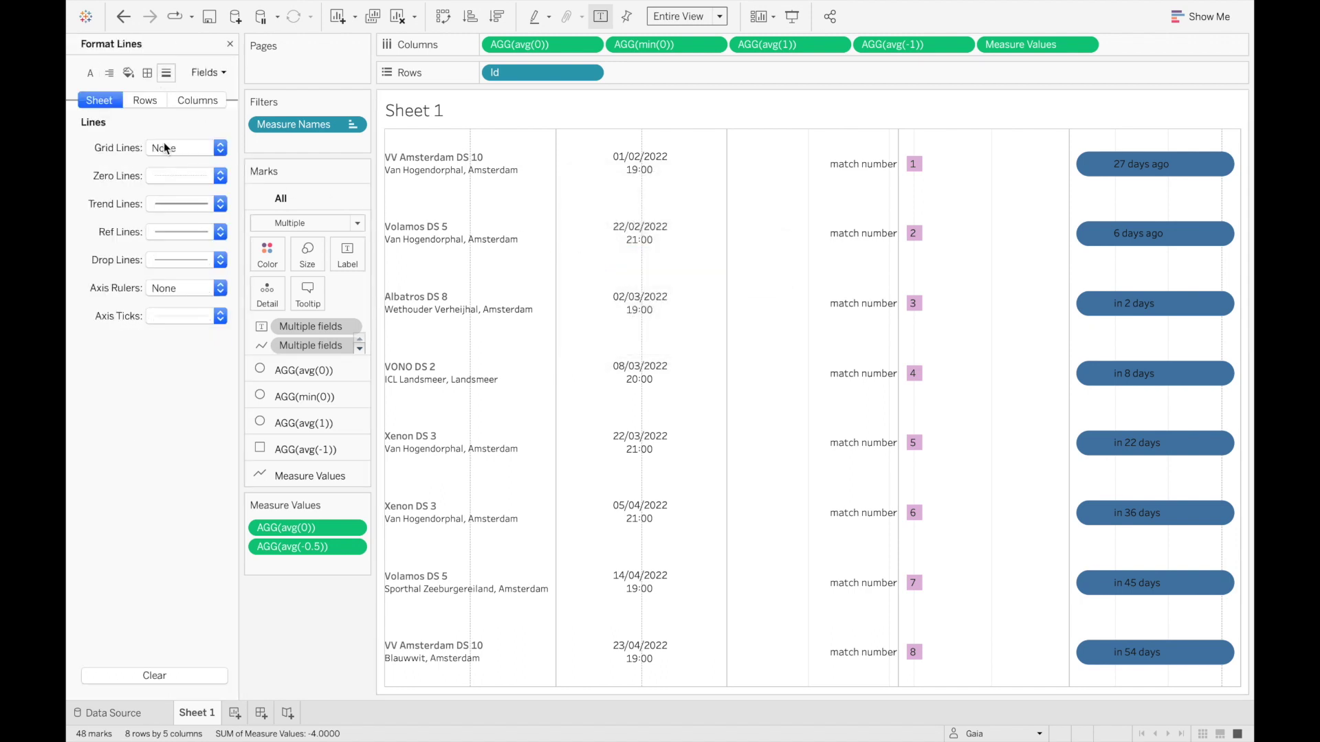
left_click(167, 176)
left_click(167, 201)
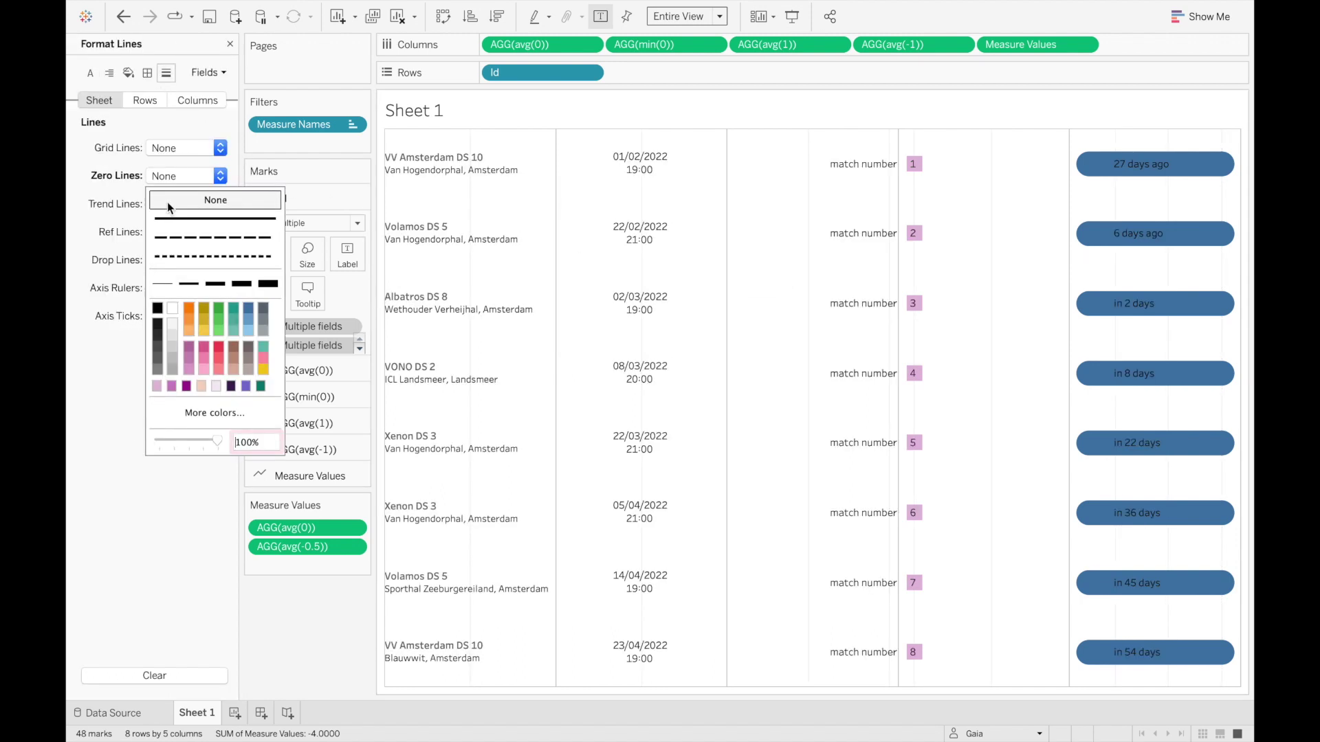
left_click(104, 218)
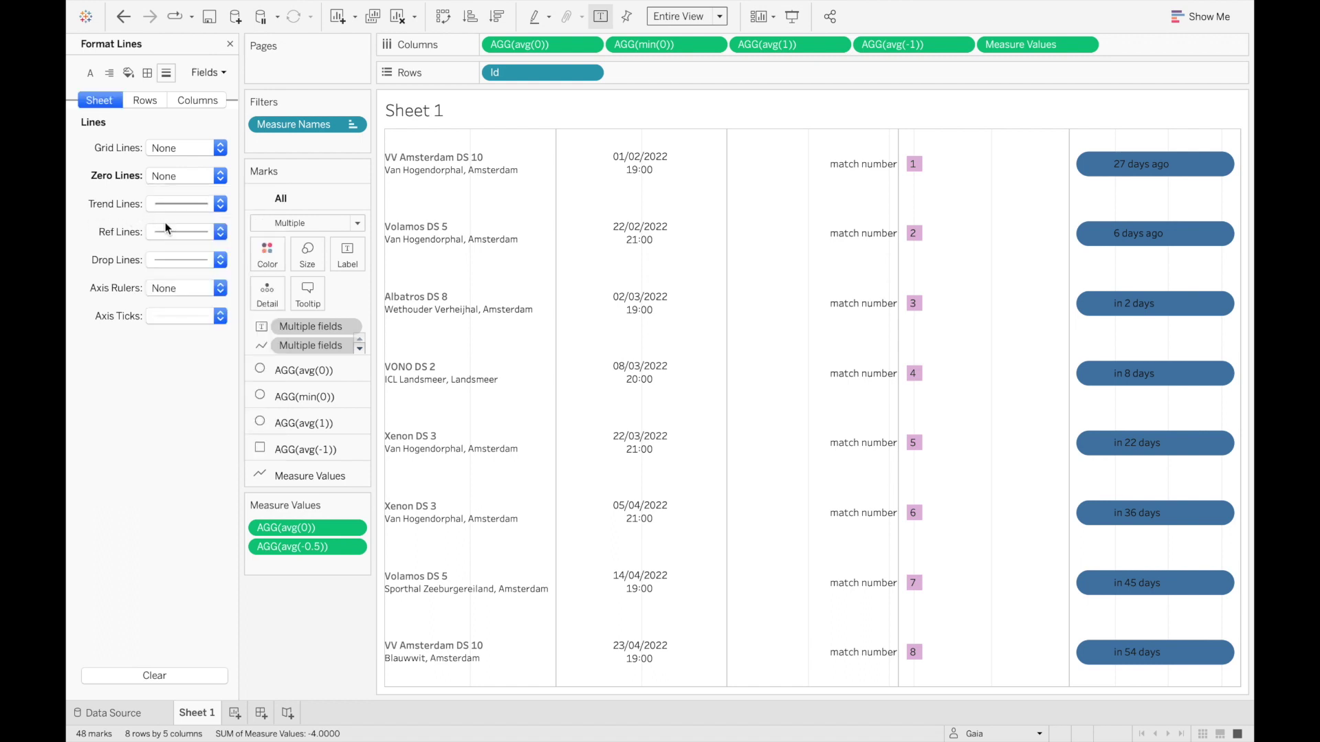
left_click(172, 315)
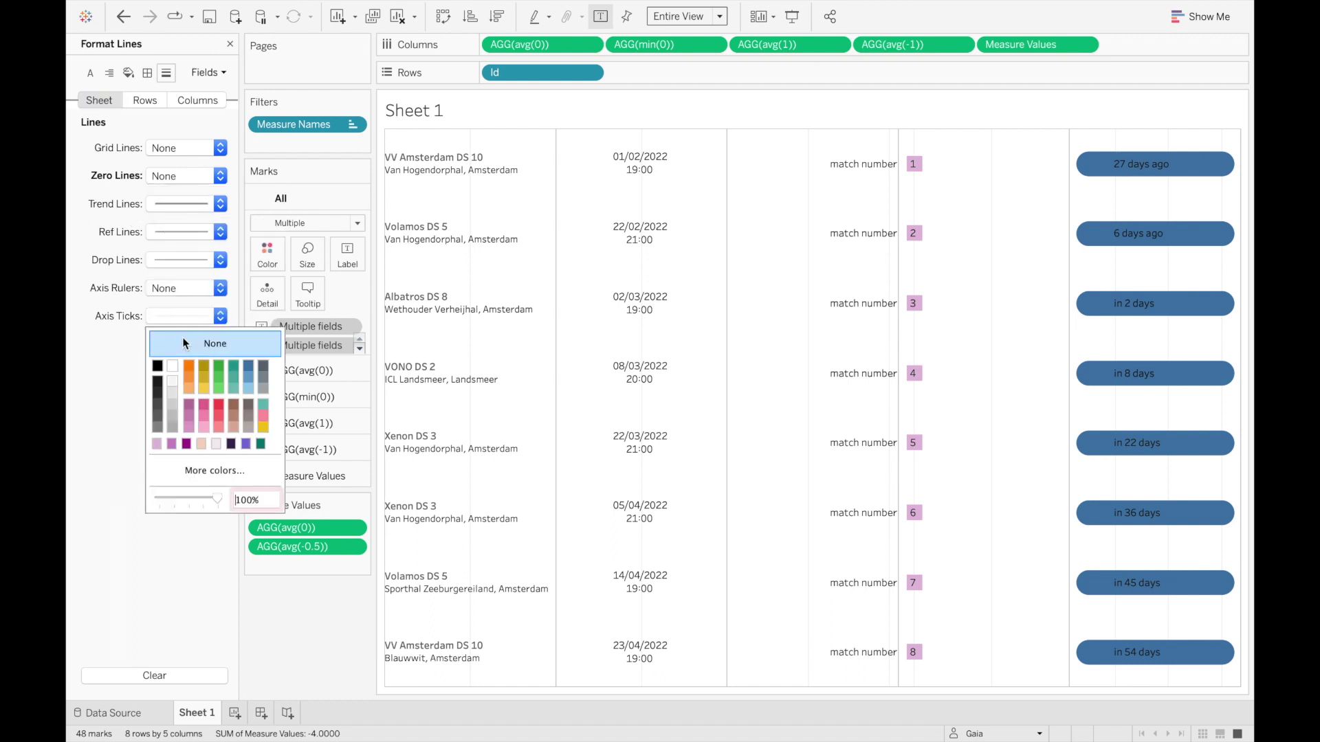
left_click(184, 343)
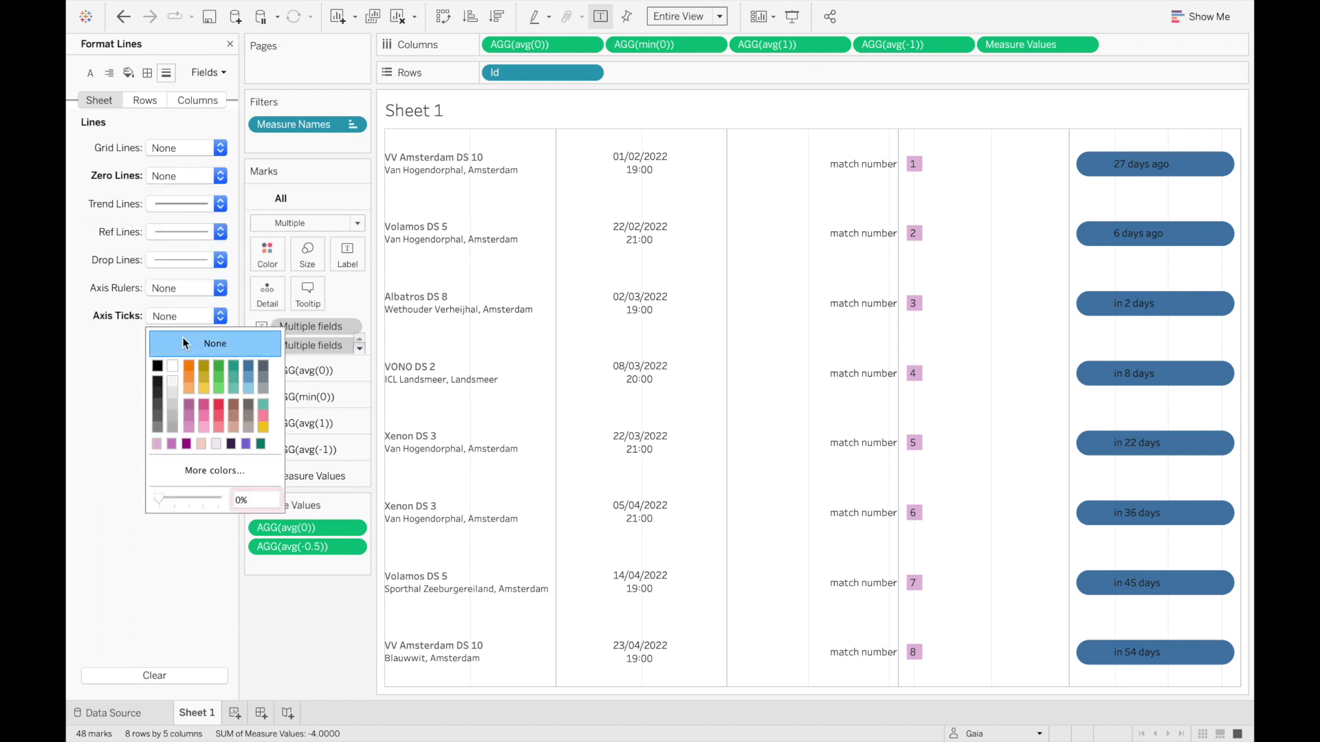
left_click(68, 347)
left_click(145, 98)
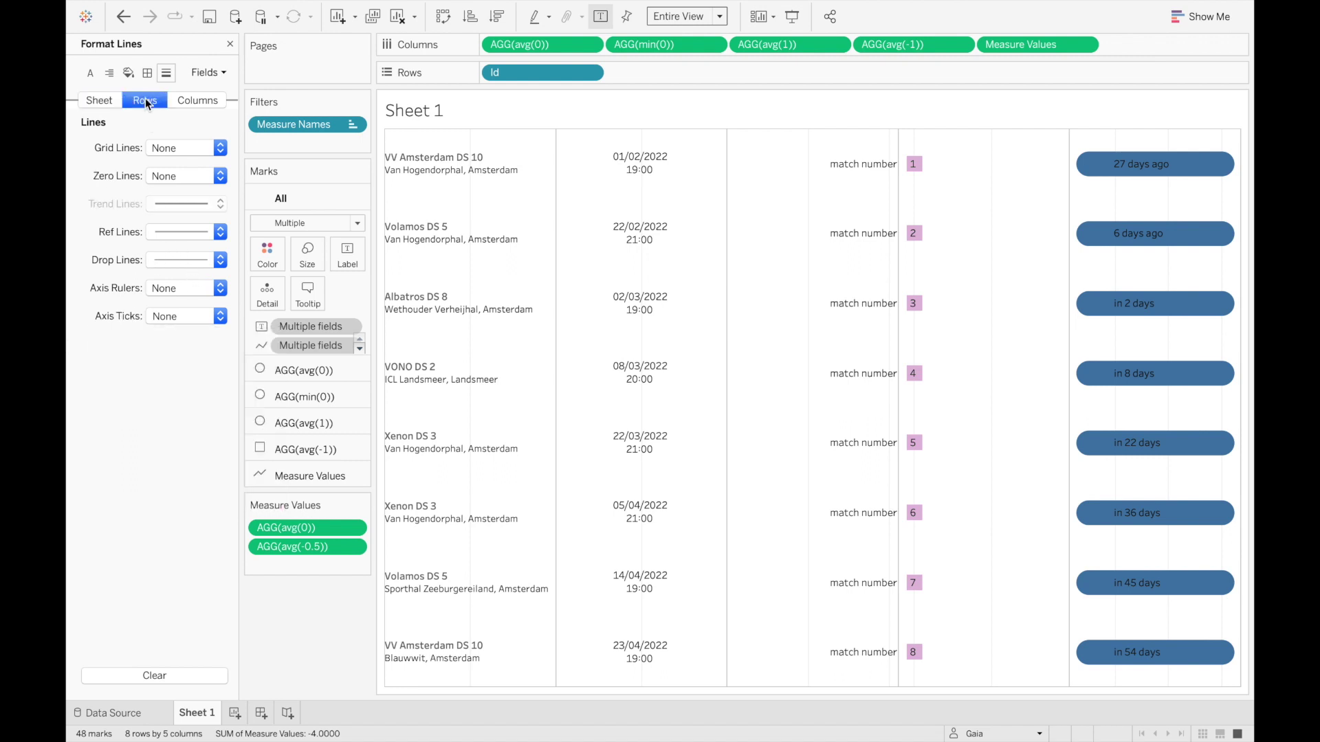
left_click(195, 100)
left_click(168, 153)
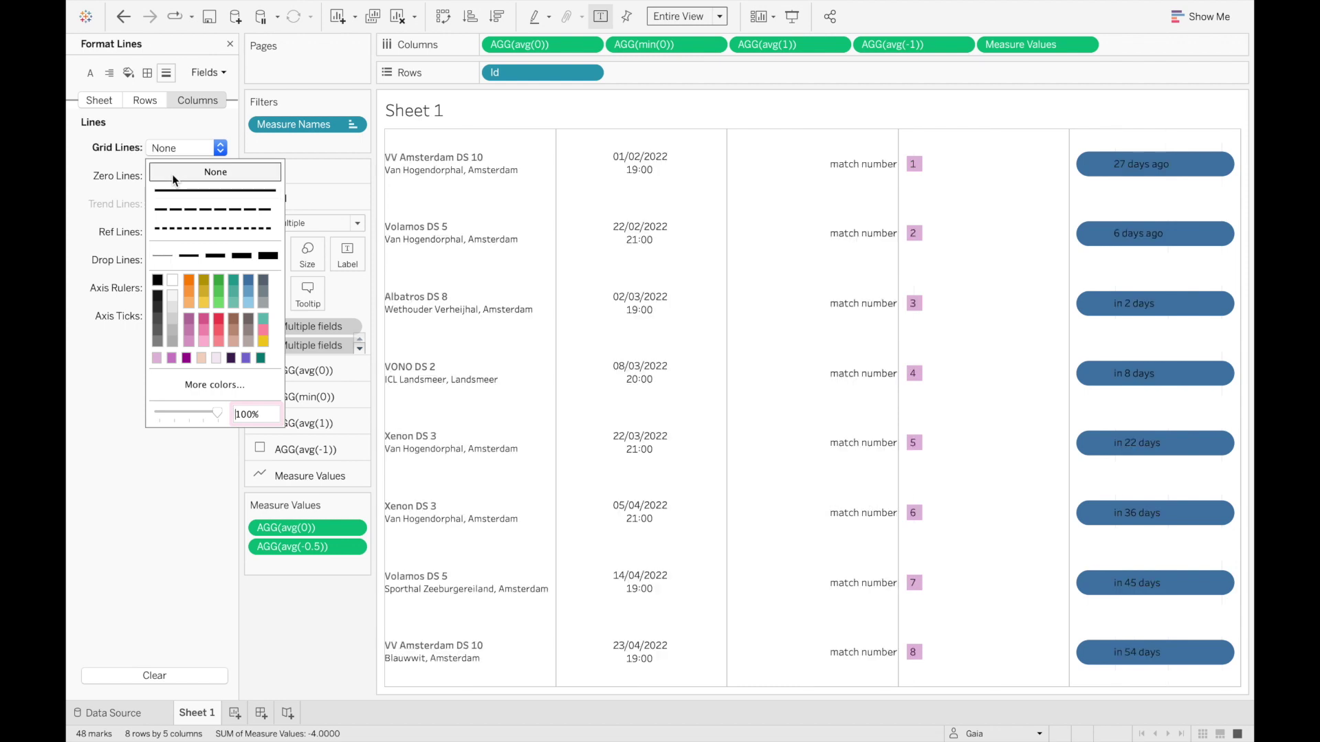
left_click(172, 175)
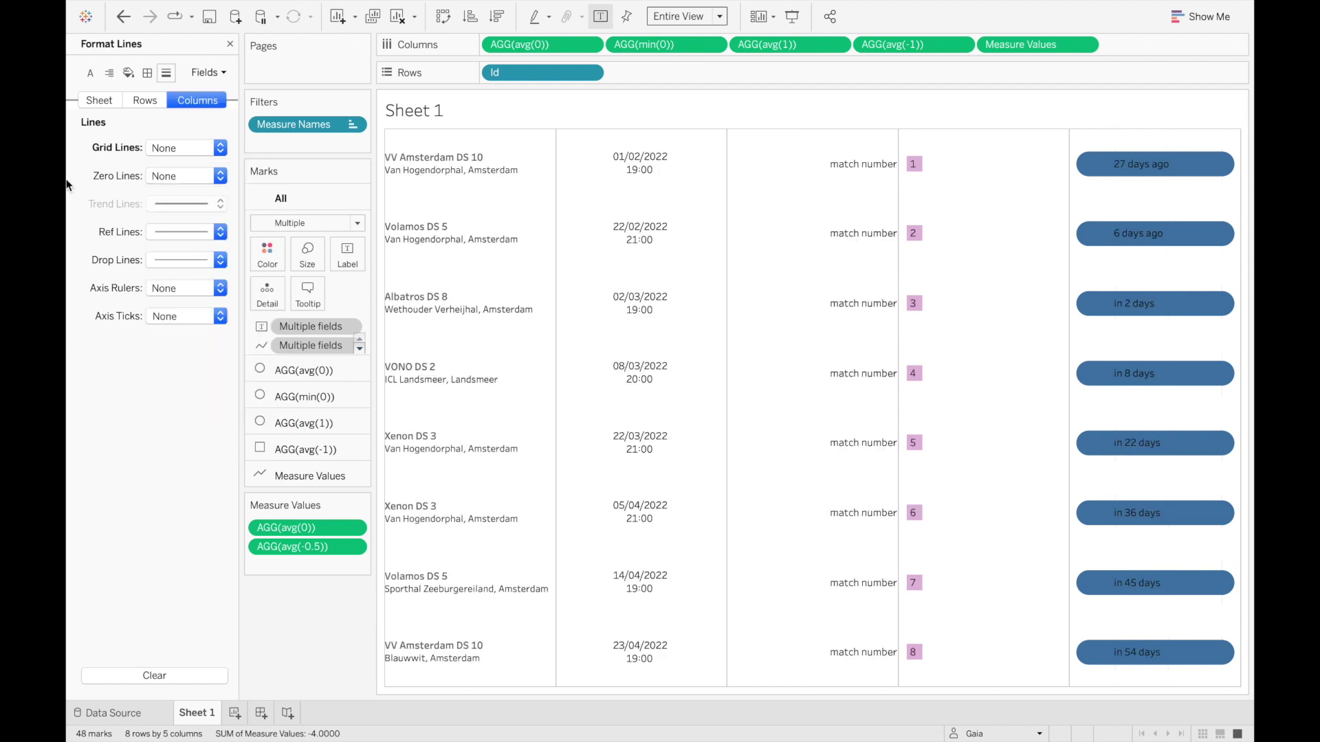
In Format Borders, set the column divider and grand total pane and header borders to None.
left_click(154, 72)
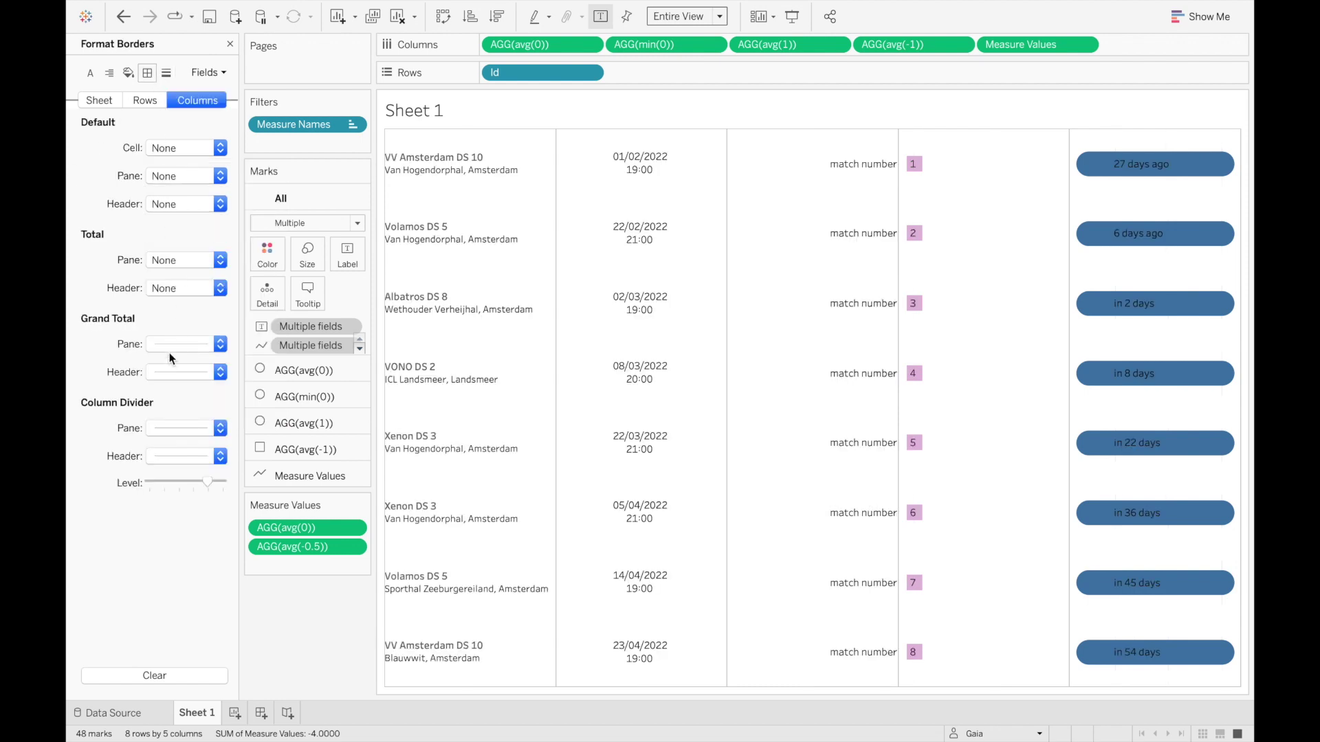
left_click(169, 426)
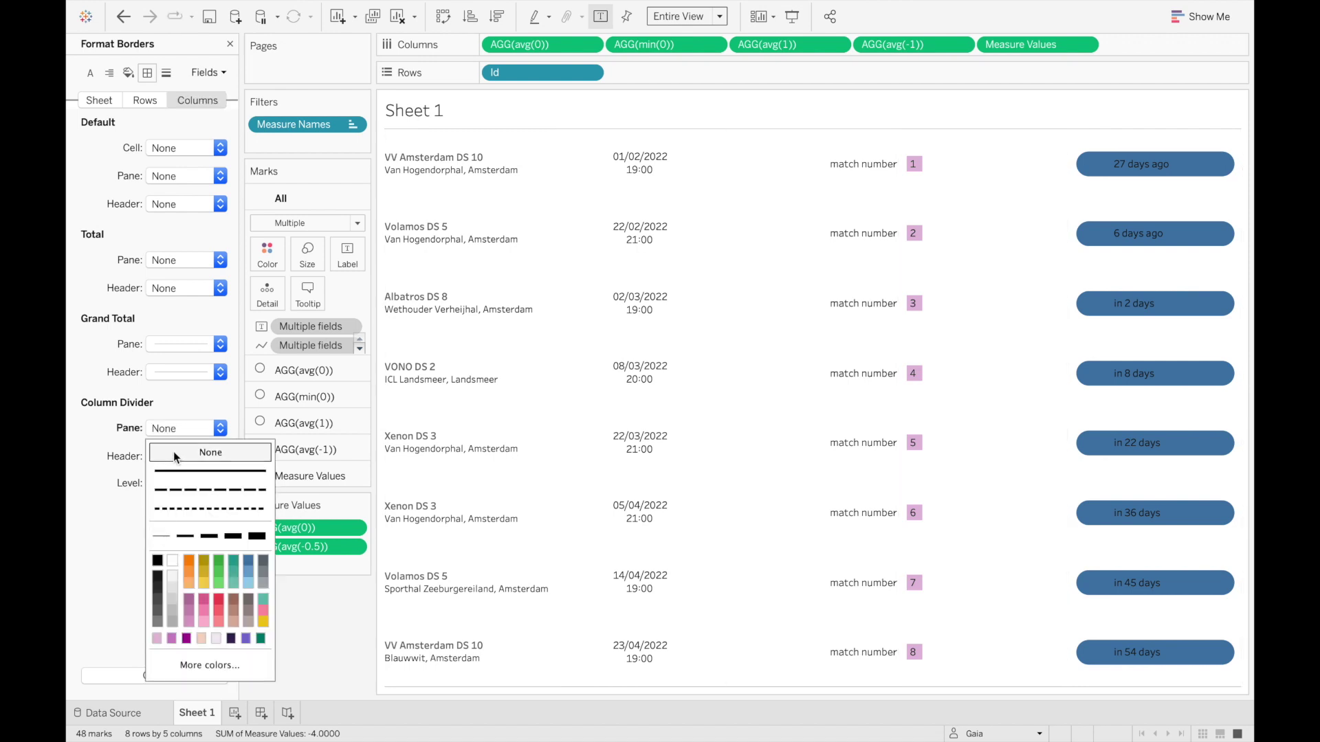
left_click(173, 451)
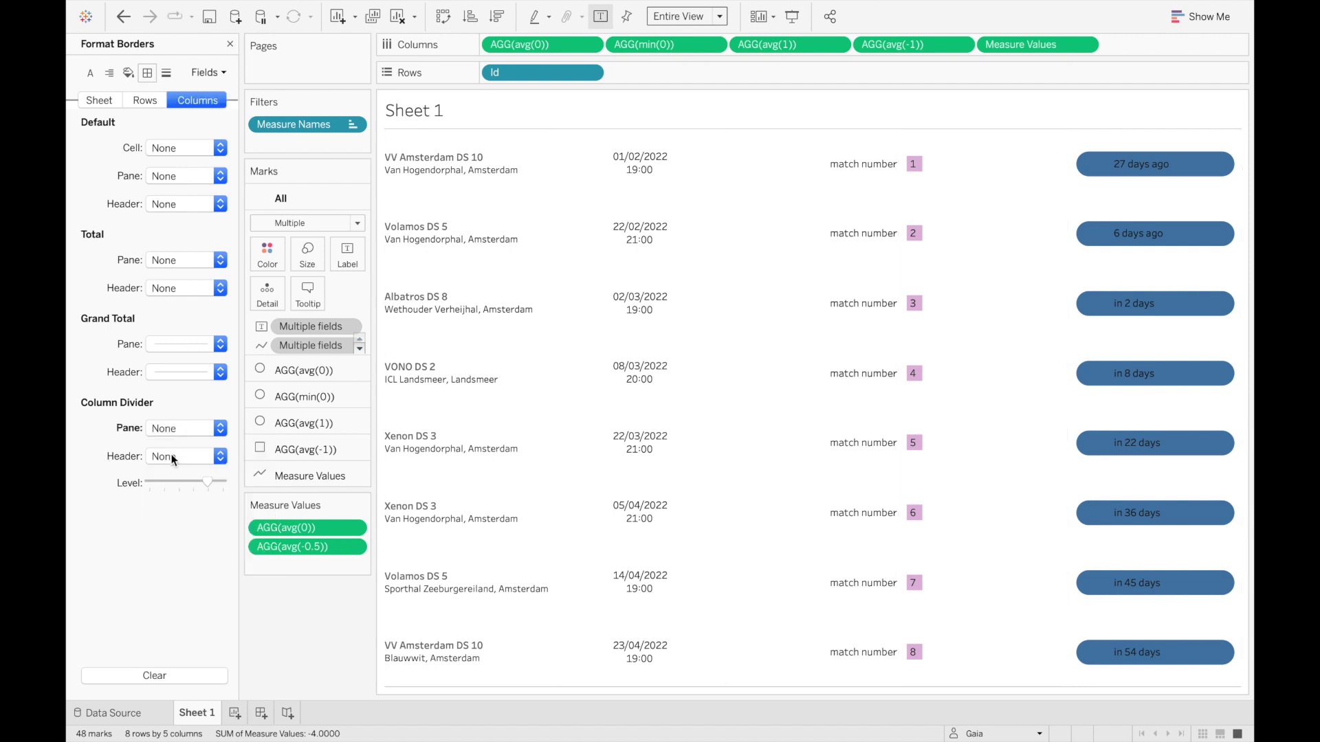
left_click(176, 343)
left_click(179, 367)
left_click(181, 372)
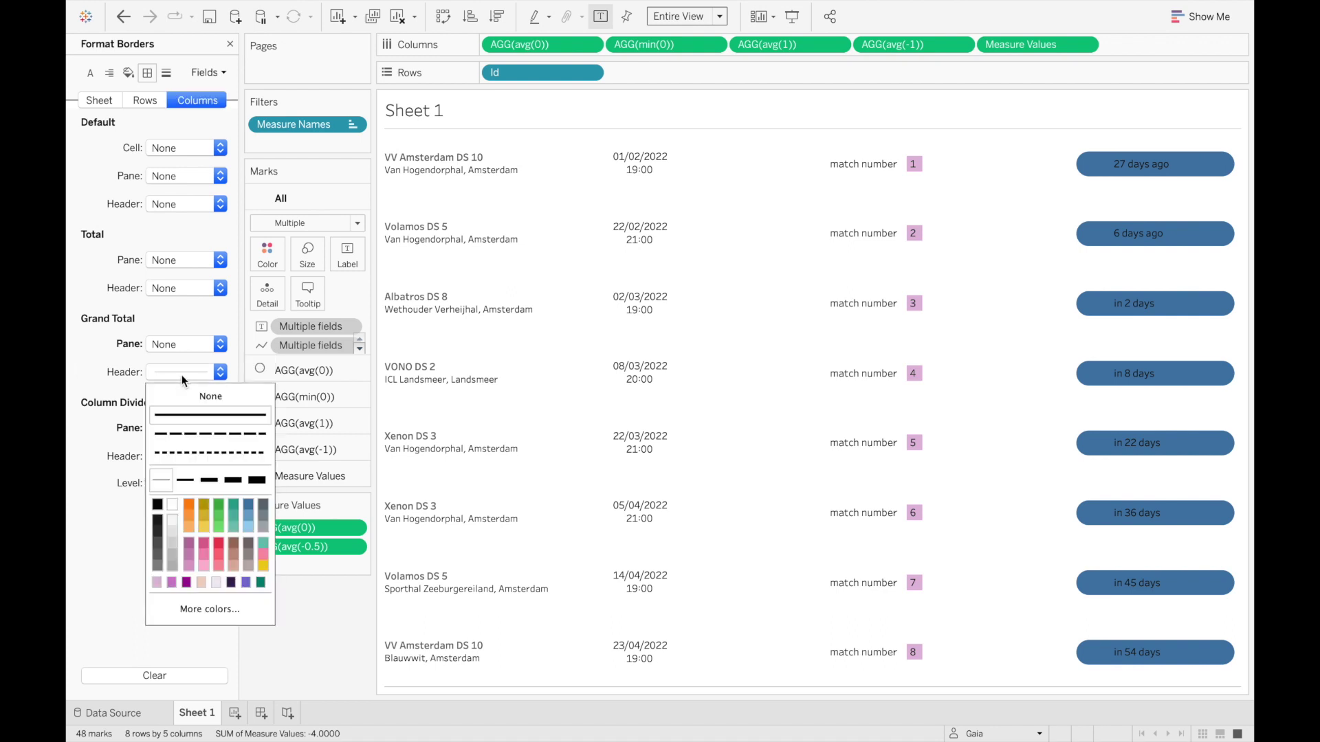
left_click(71, 372)
For the whole sheet, set grand total pane/header borders and row dividers to None.
left_click(100, 102)
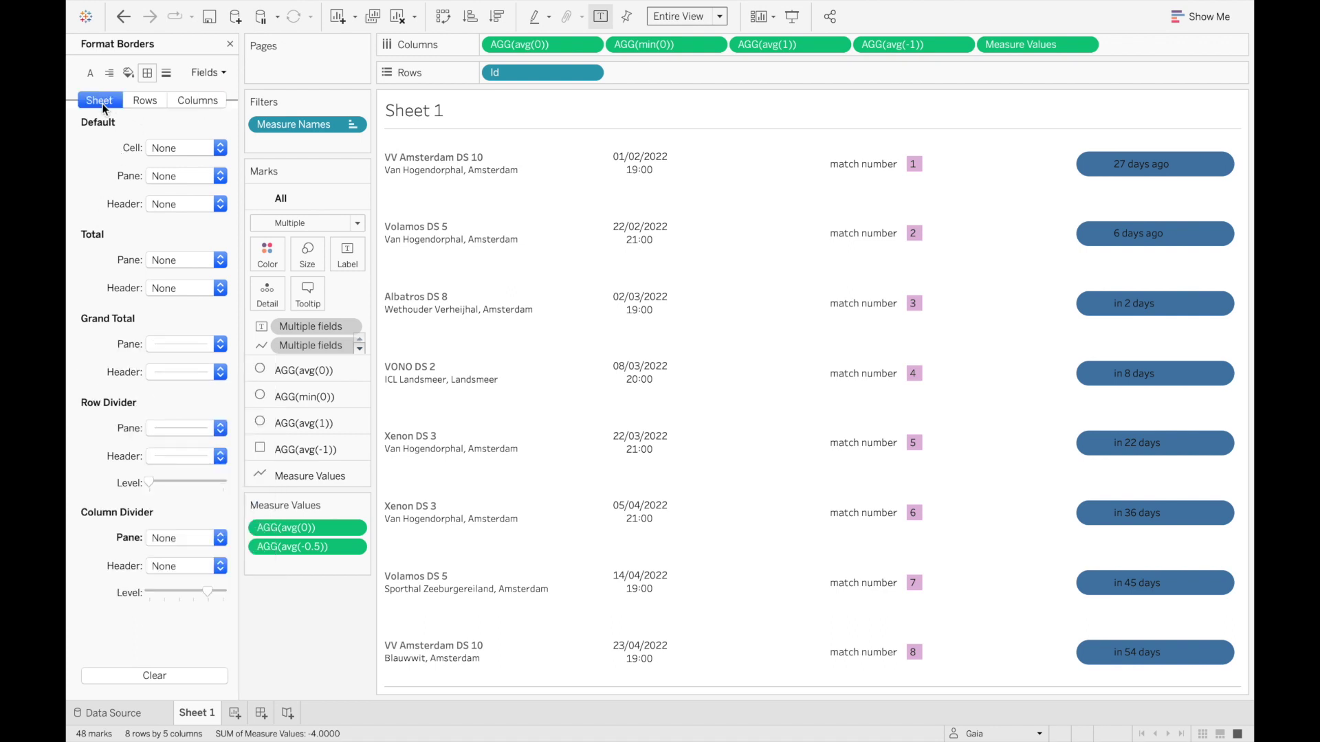
left_click(186, 344)
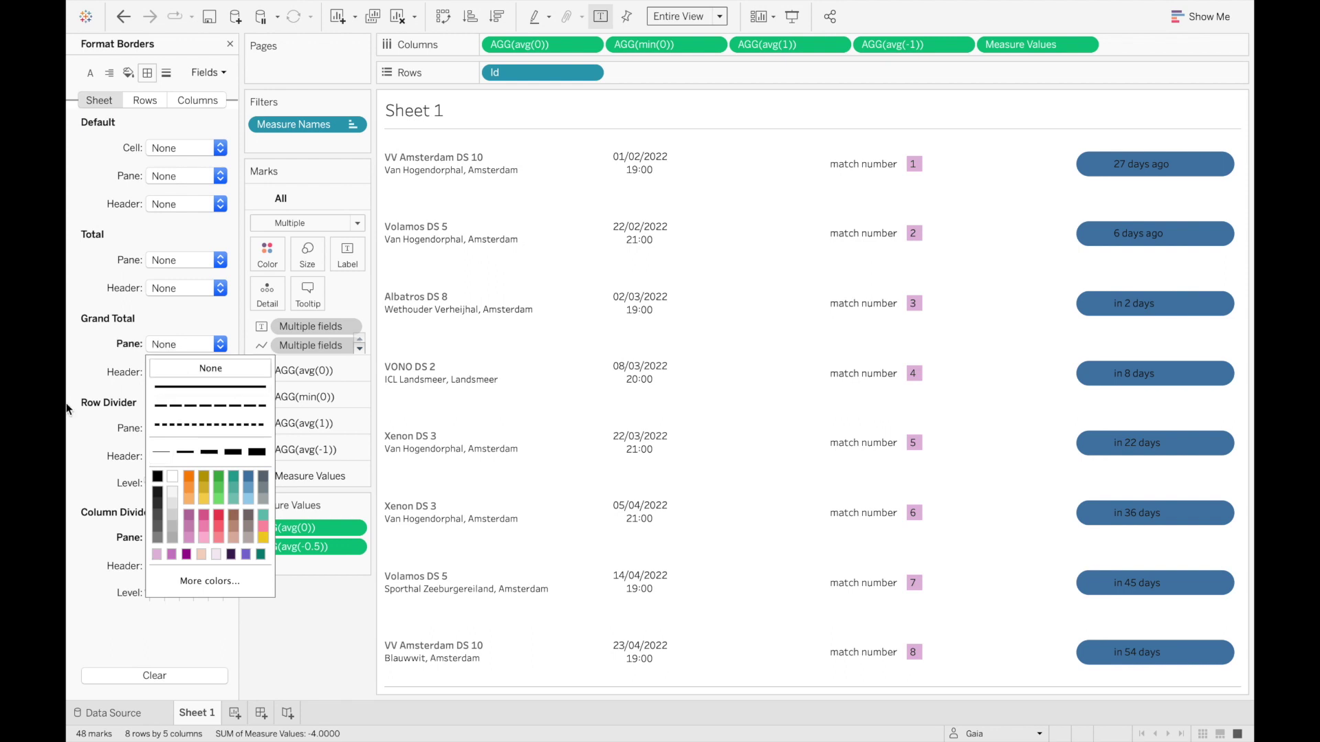
left_click(66, 403)
left_click(176, 371)
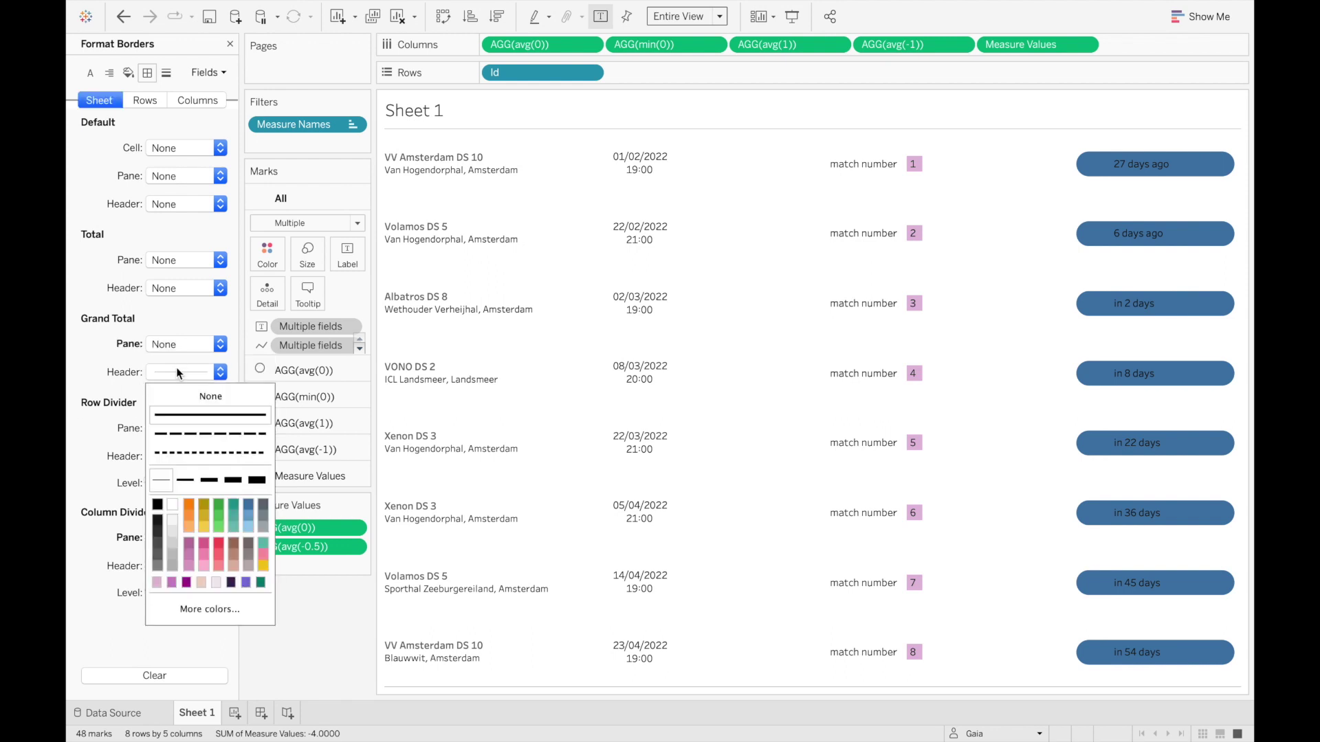
left_click(69, 459)
left_click(170, 428)
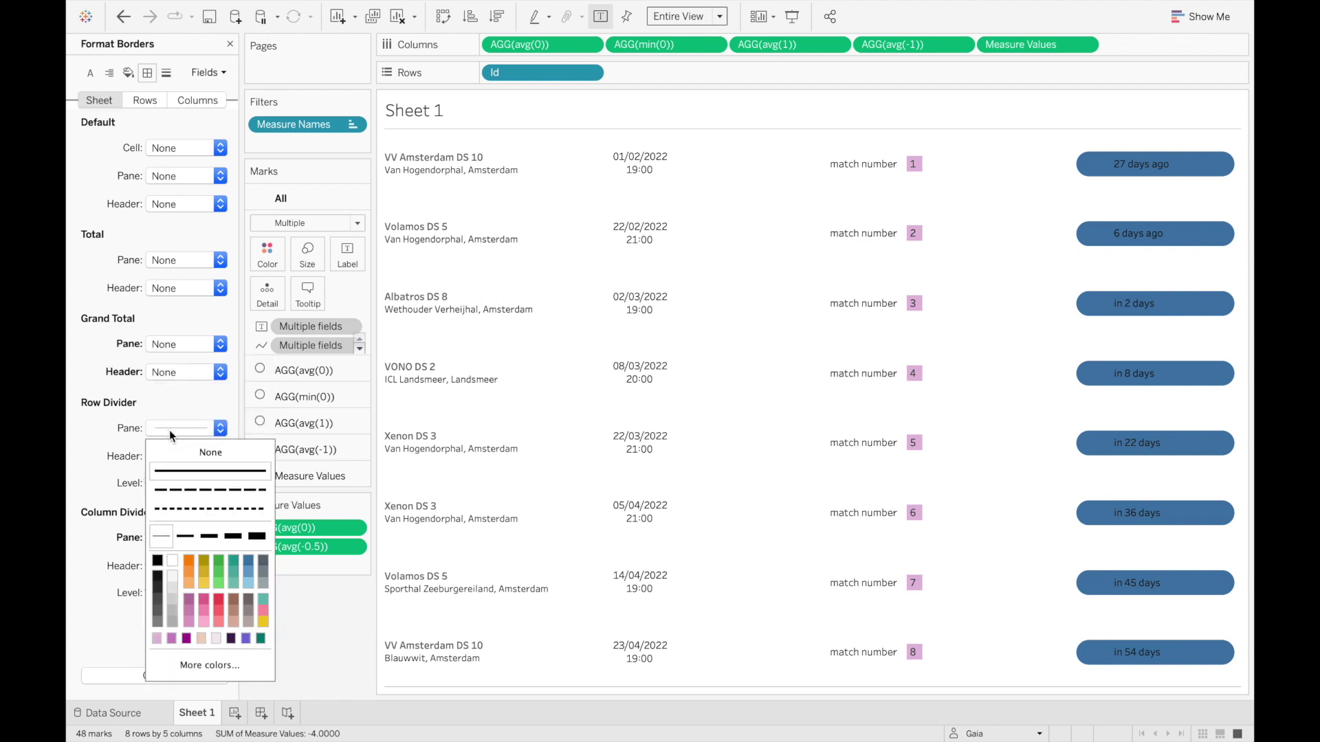
left_click(67, 460)
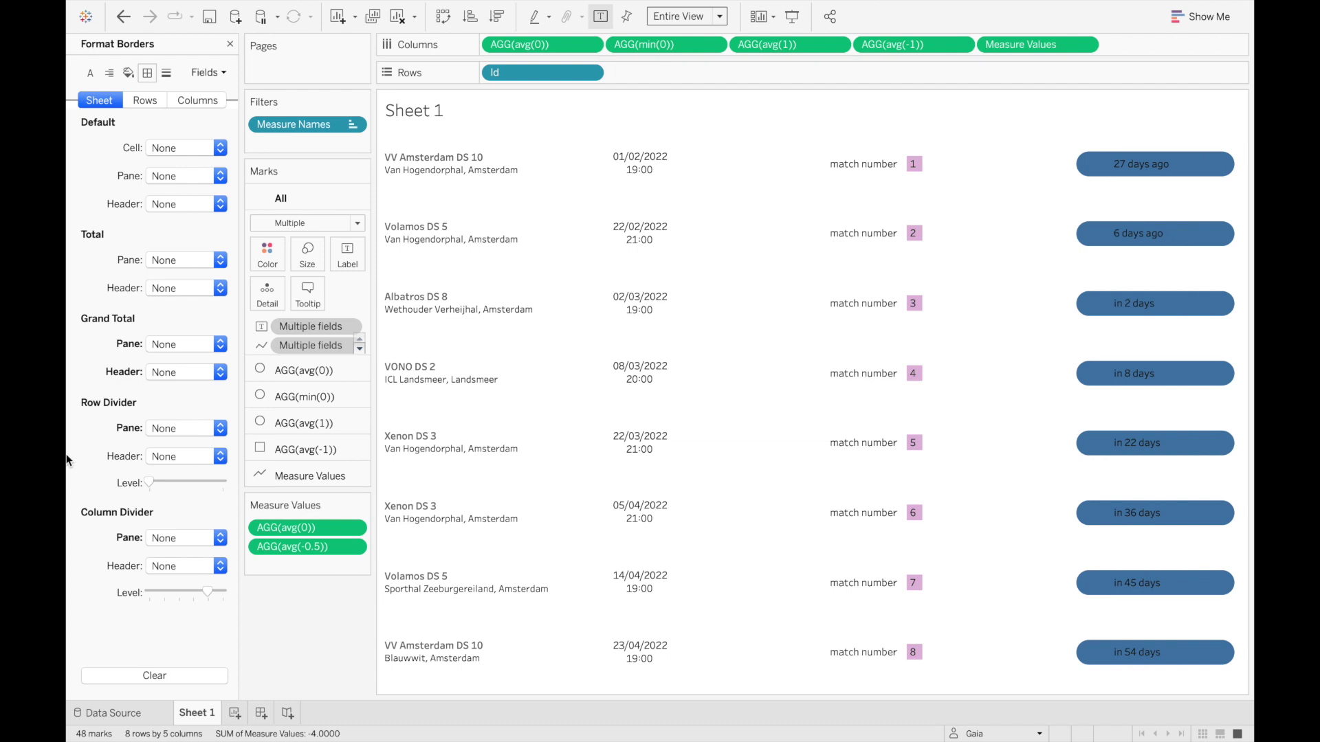
left_click(146, 100)
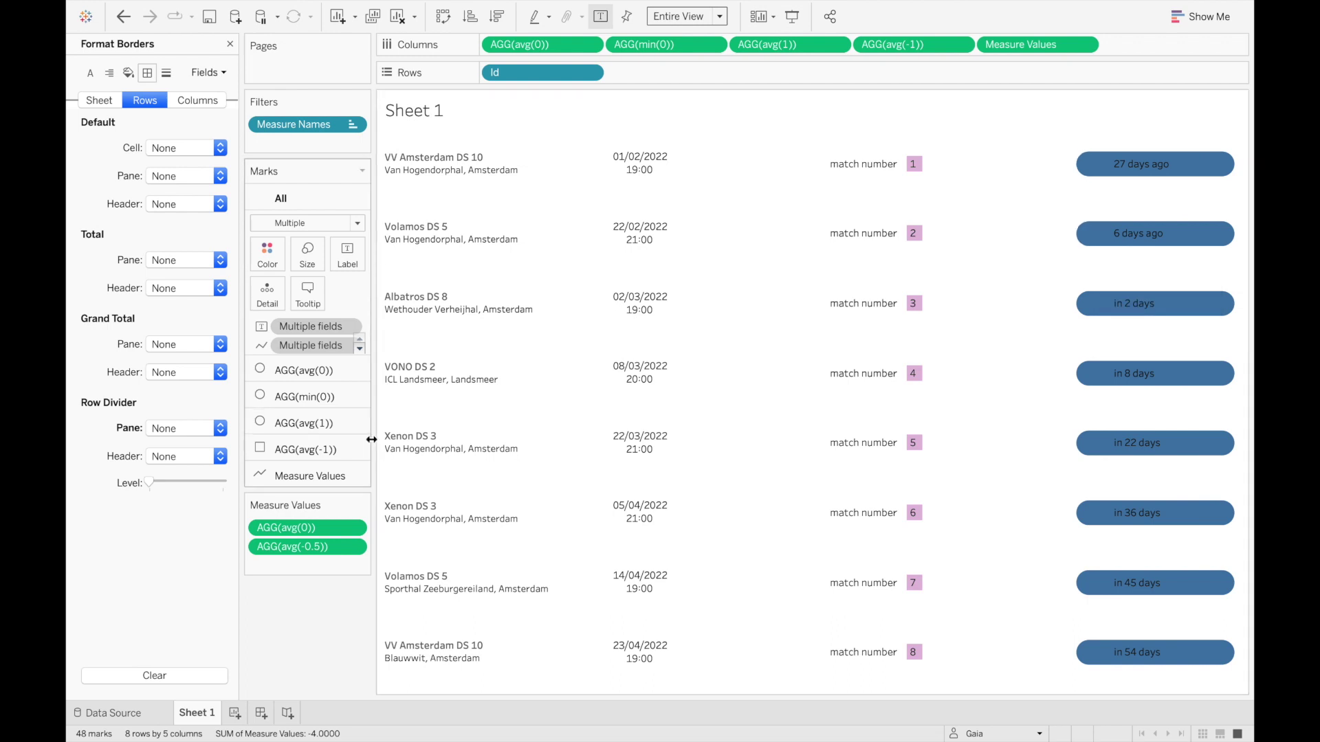
Colour the Measure Values pill marks light lilac and preview the table in Presentation Mode.
left_click(312, 477)
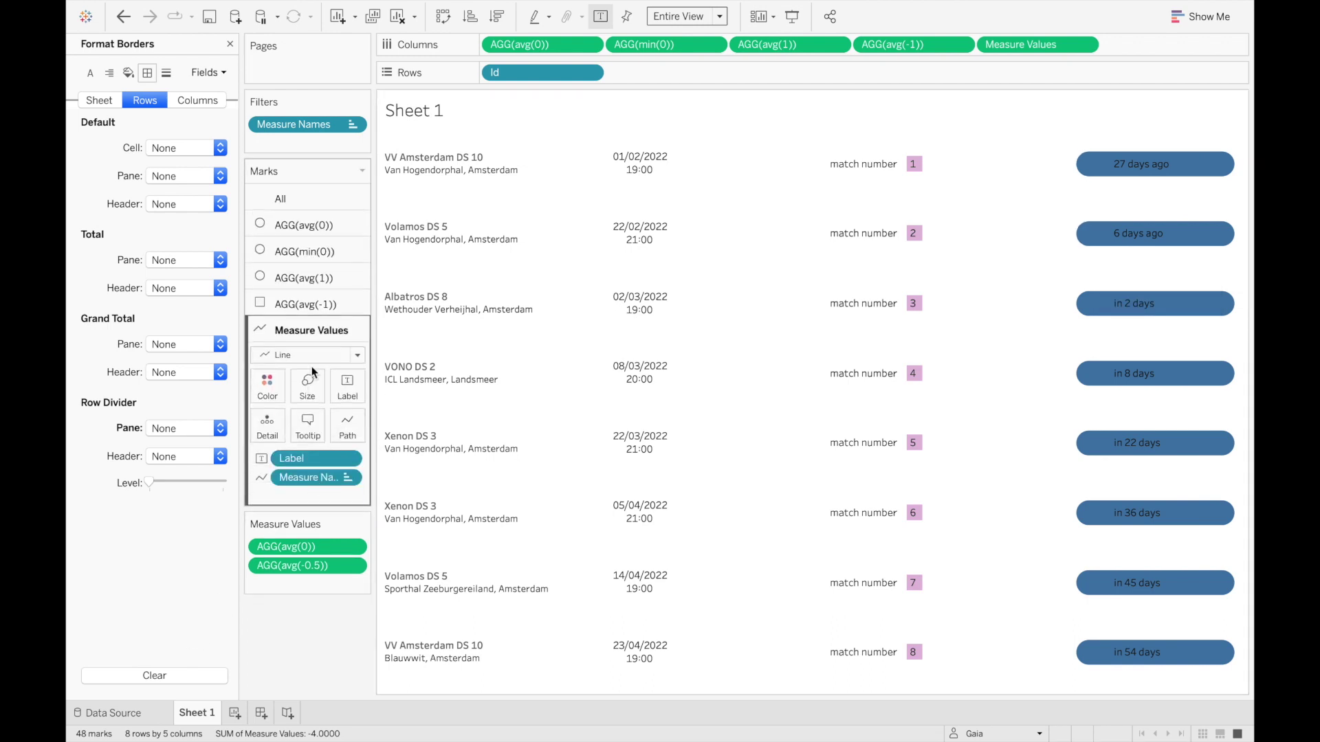
left_click(272, 385)
left_click(283, 514)
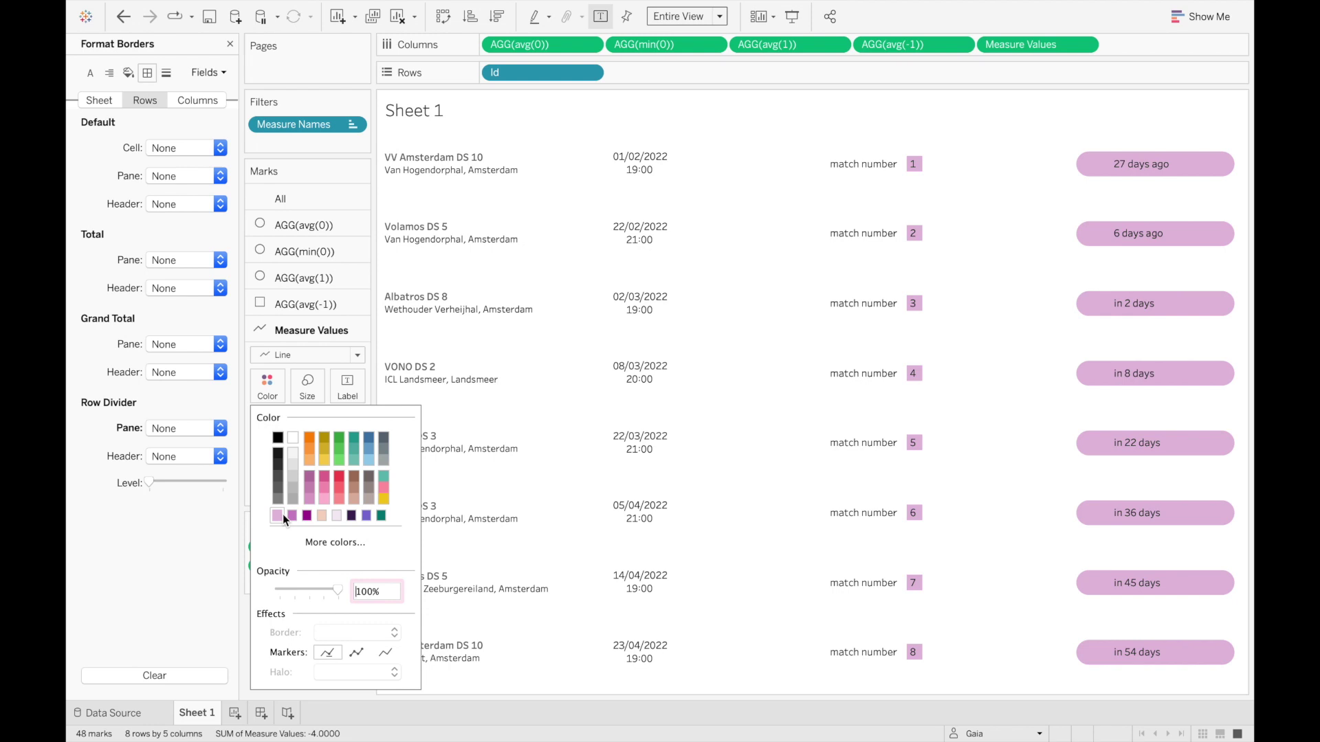
left_click(191, 563)
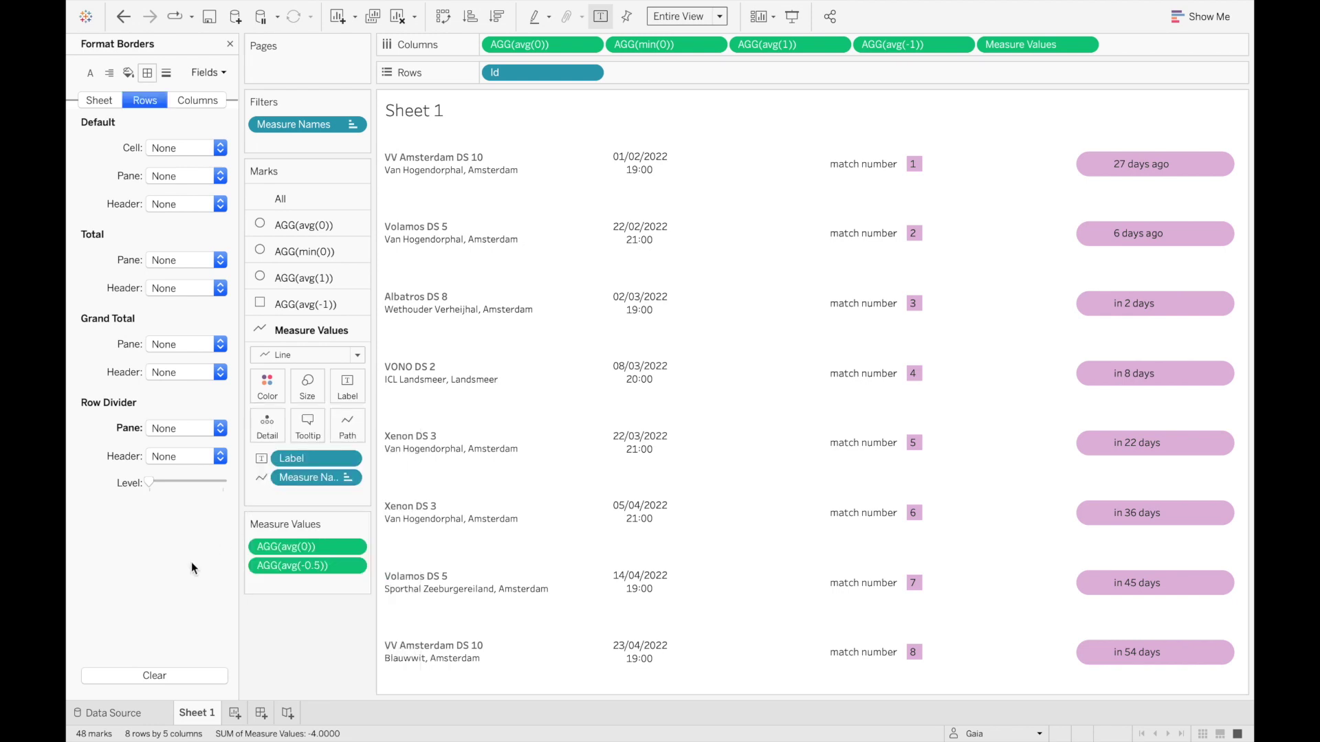
left_click(791, 18)
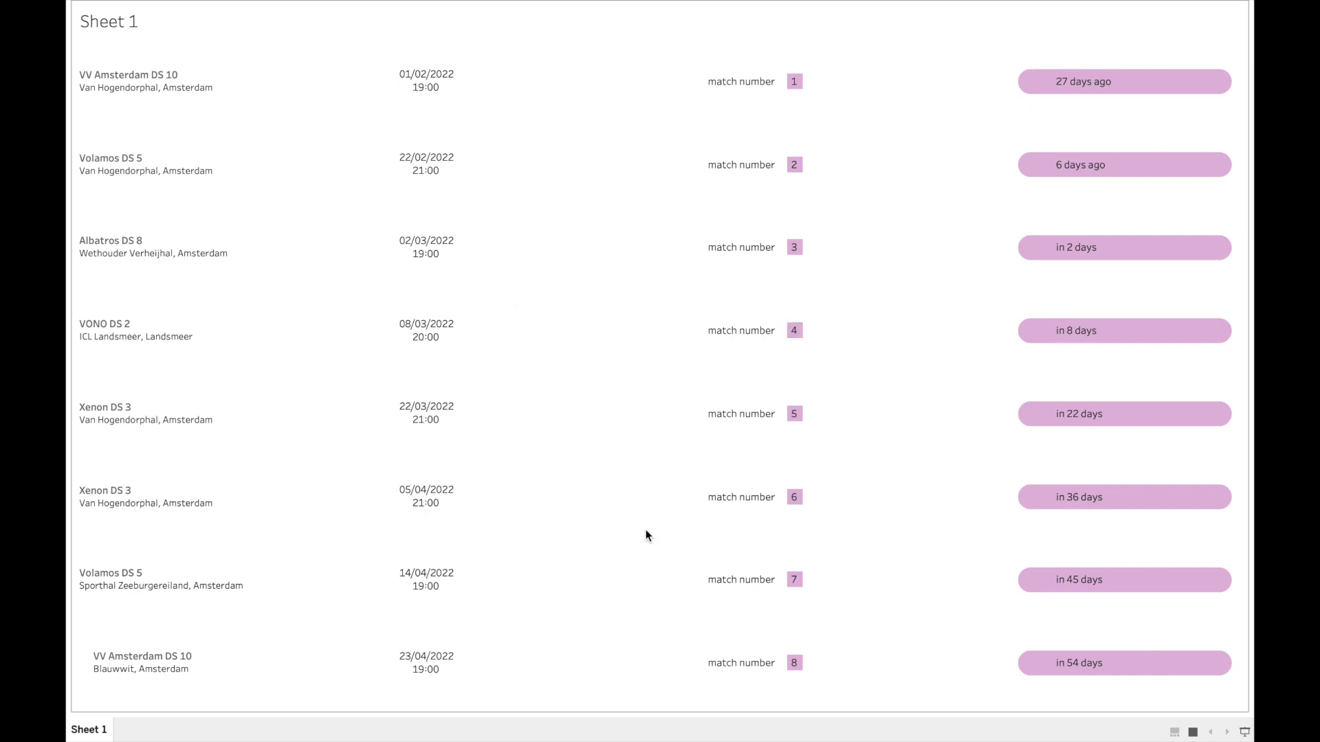
left_click(1242, 733)
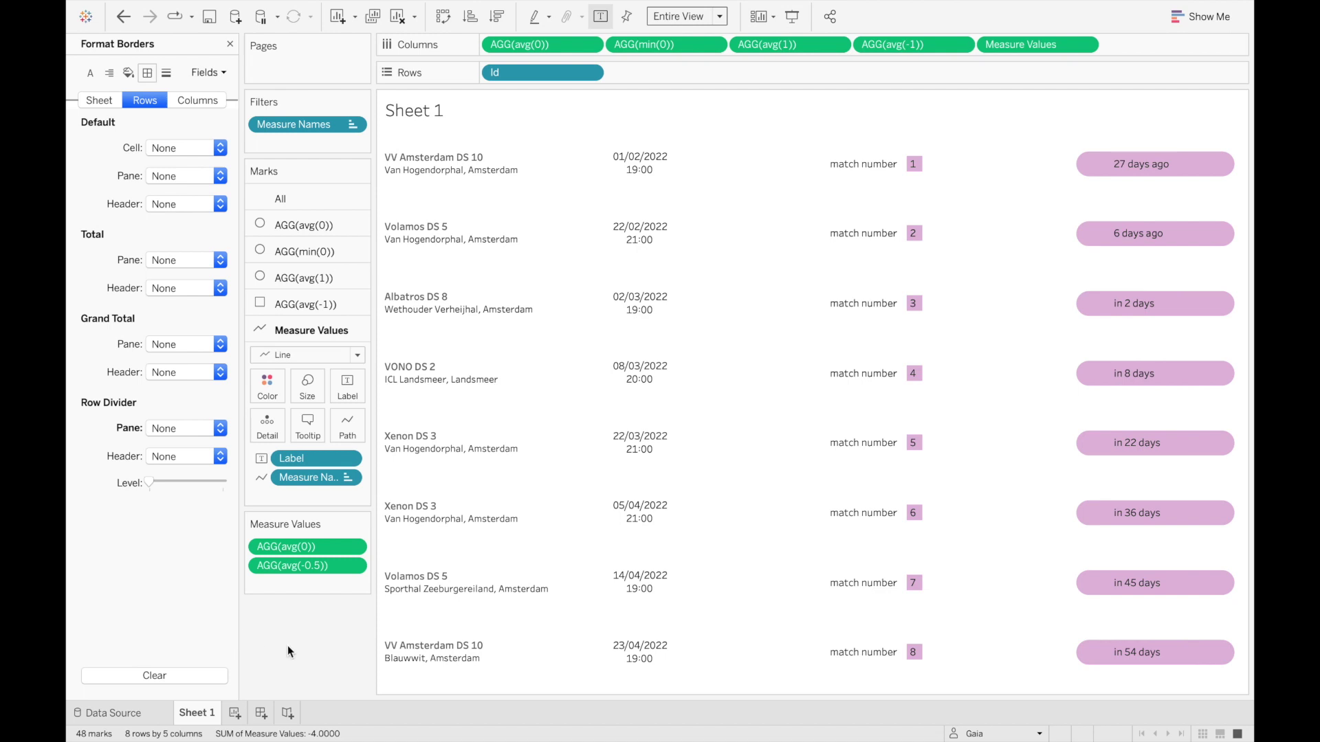
Retitle the sheet 'Match calendar', centred, then place Sheet 1 onto a new dashboard.
double_click(439, 114)
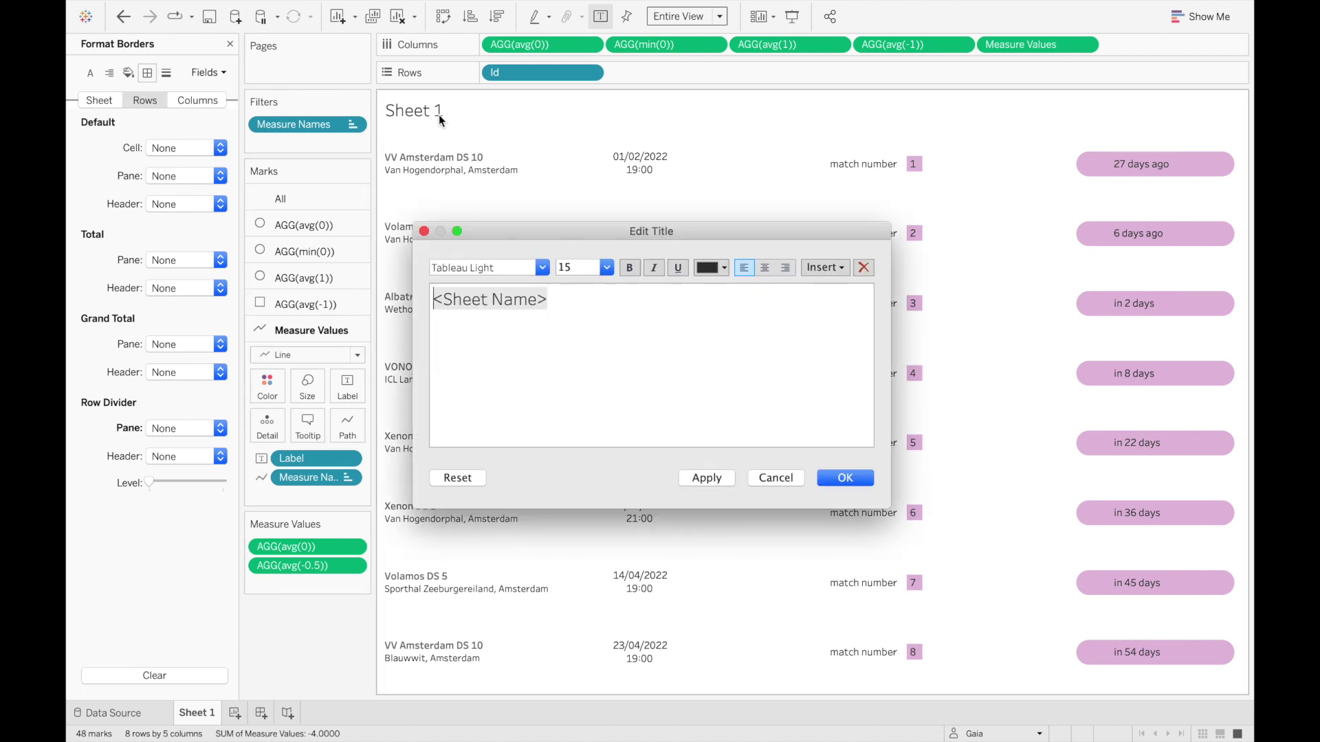
key("ctrl+a")
type("Matc")
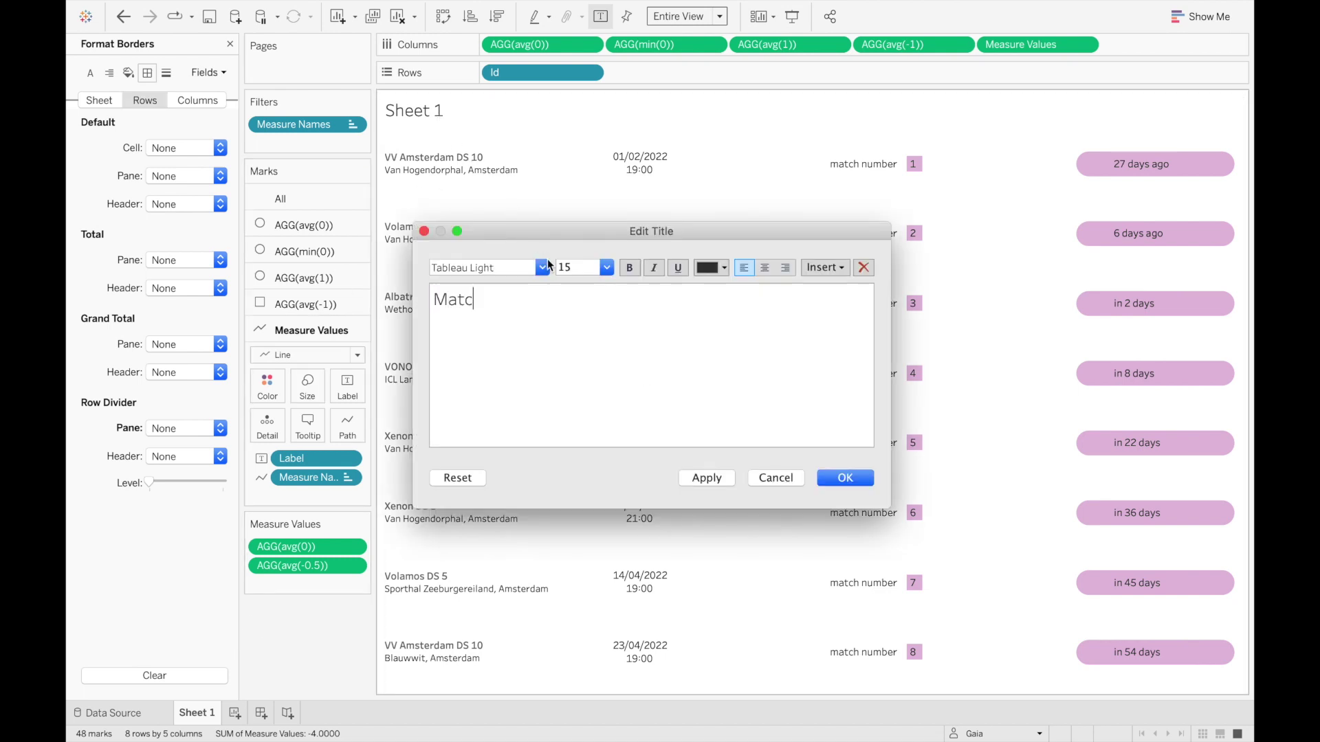
type("h calendar")
left_click(765, 267)
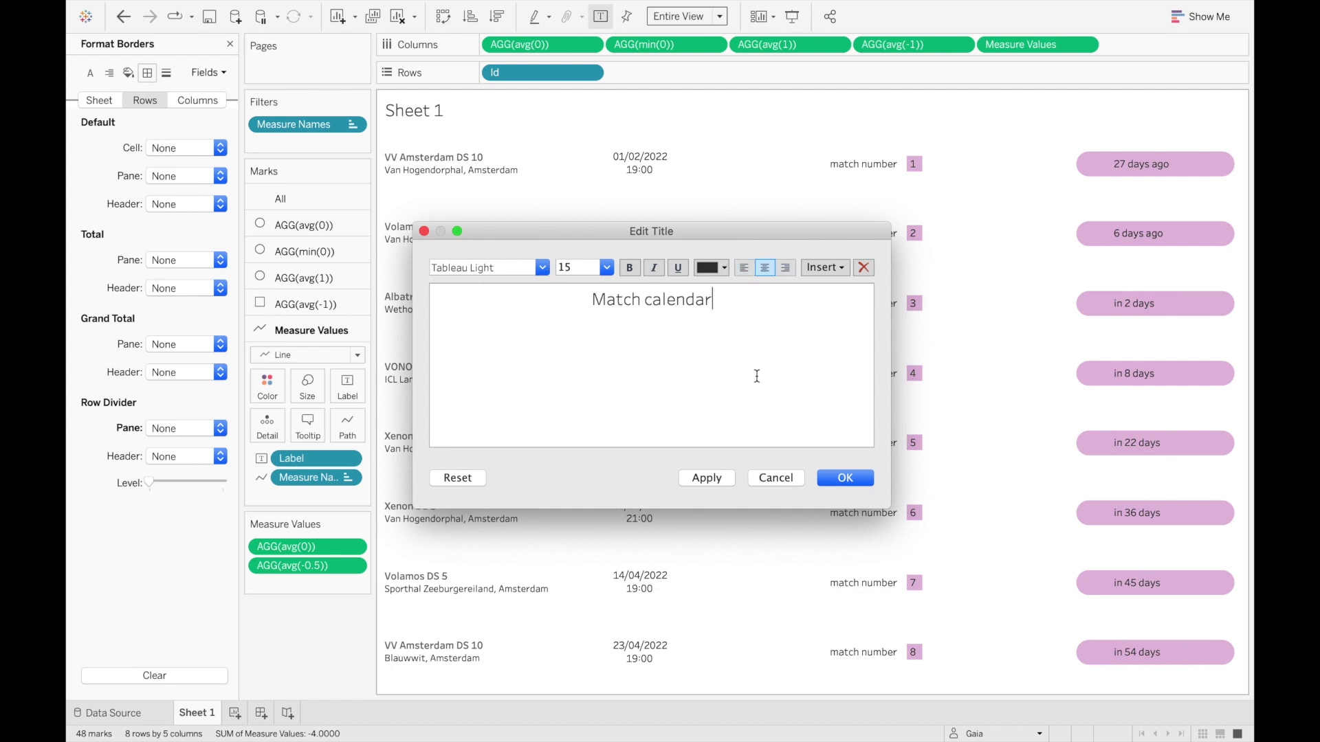
left_click(831, 479)
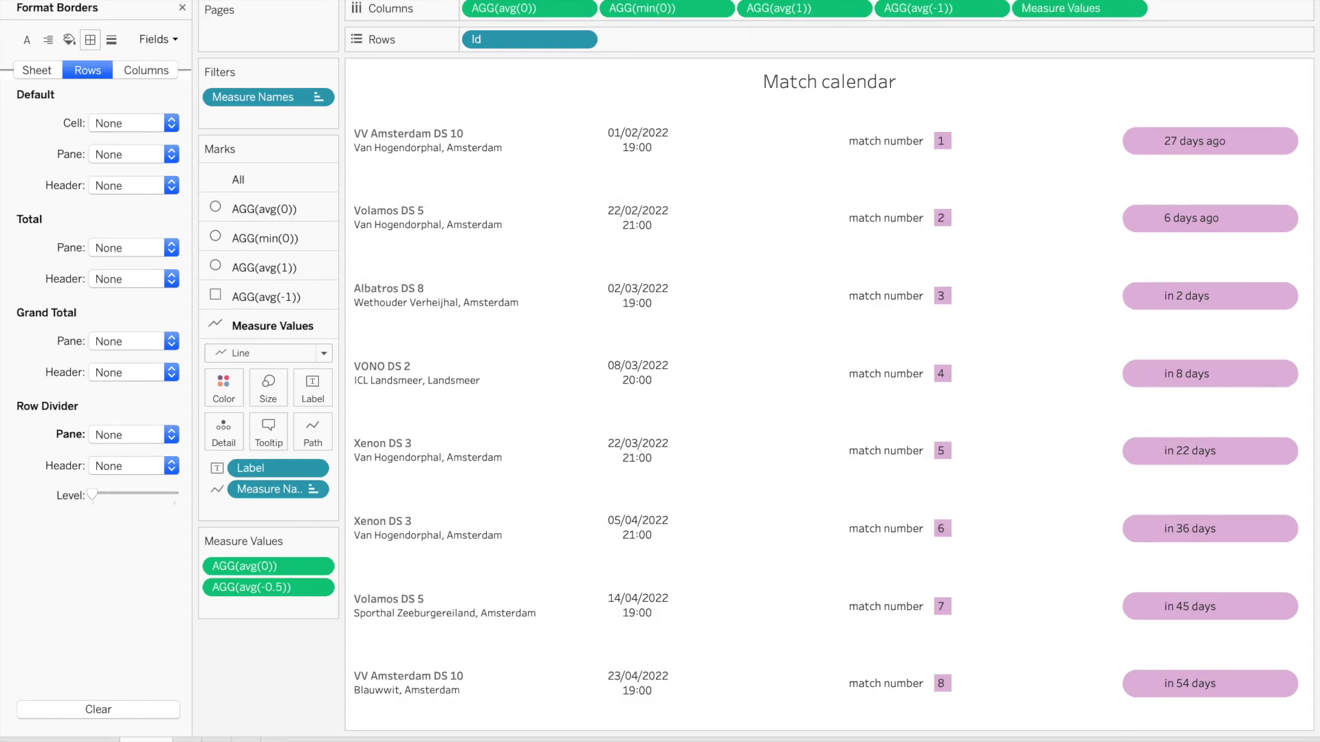
left_click_drag(63, 217, 410, 221)
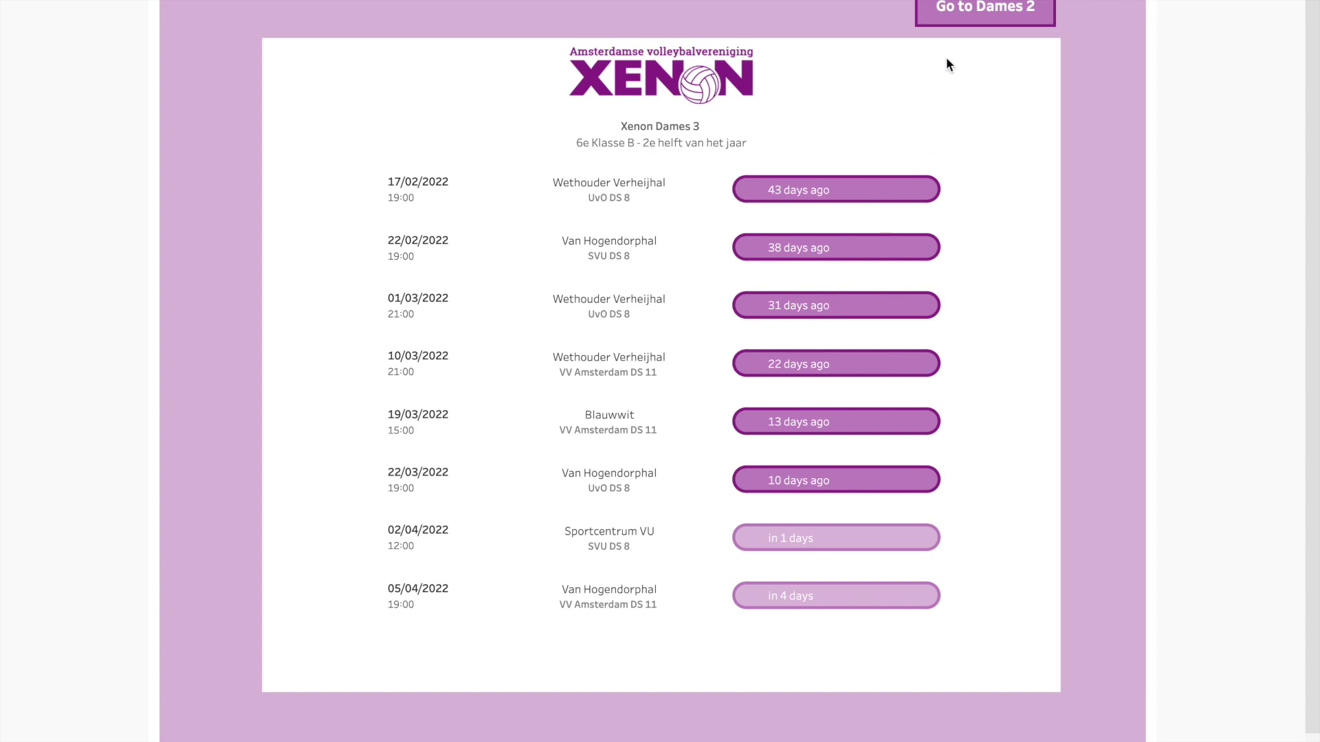
Toggle the Xenon dashboard between Dames 2 and Dames 3 schedules twice, ending on Dames 3.
left_click(987, 18)
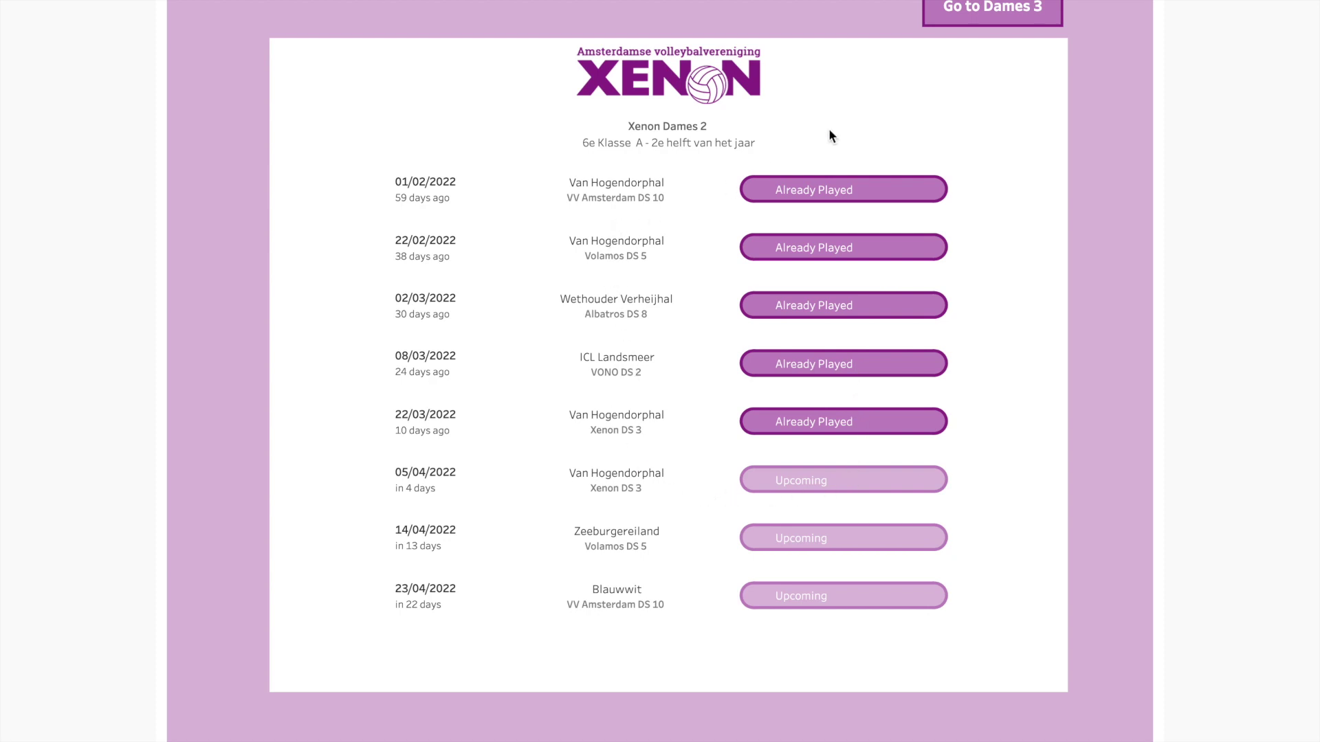
left_click(990, 18)
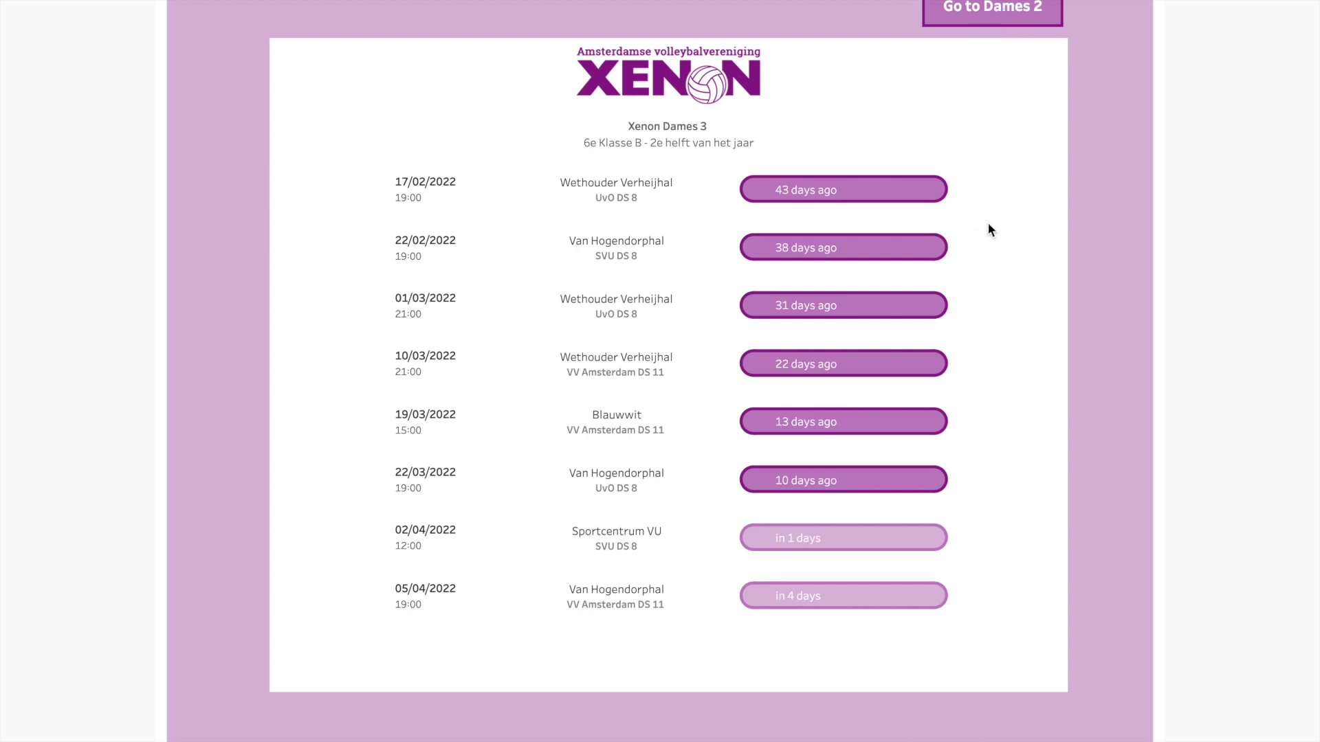
left_click(974, 20)
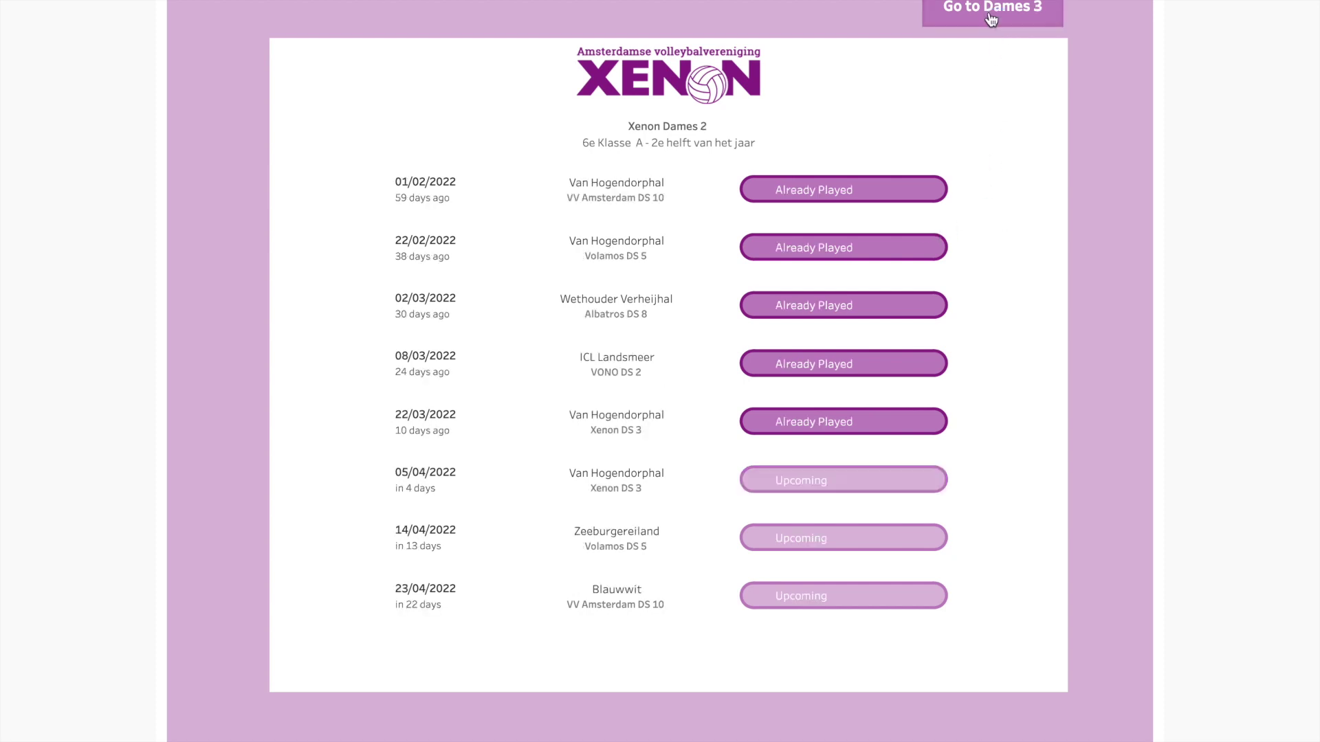
left_click(990, 18)
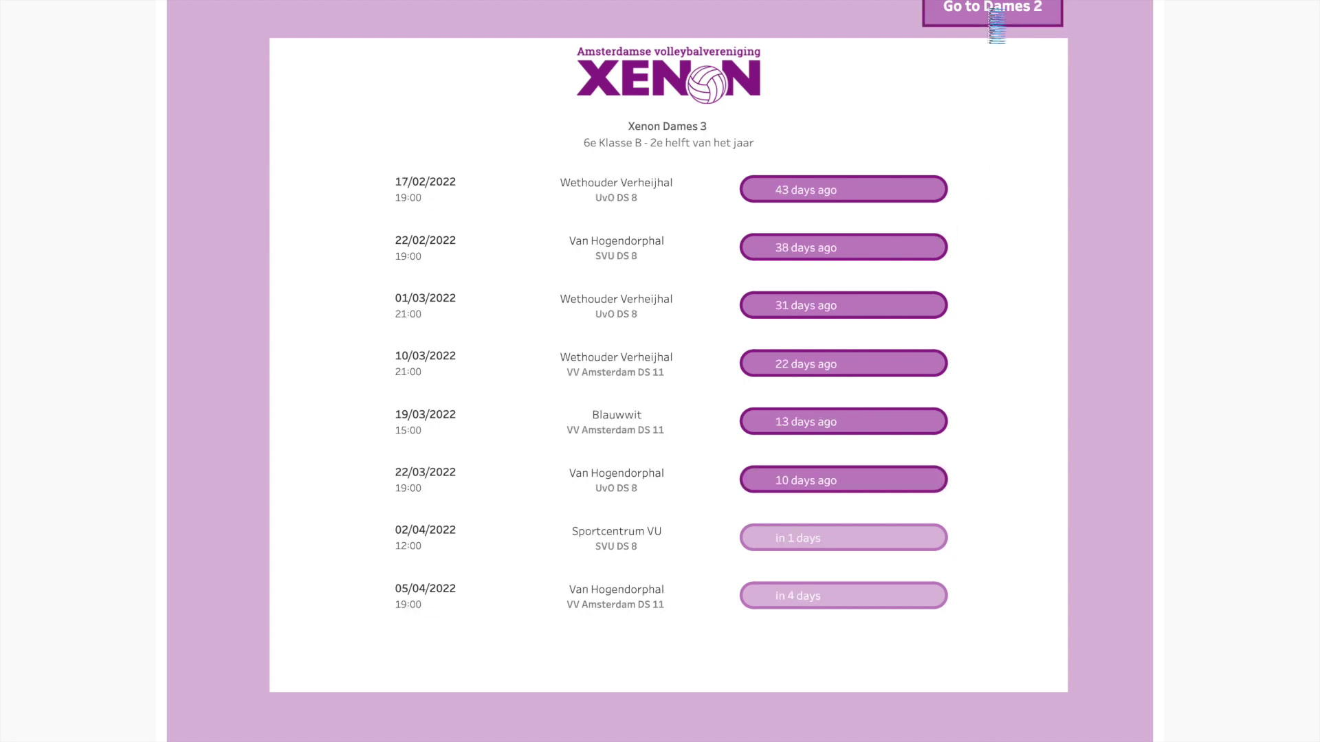